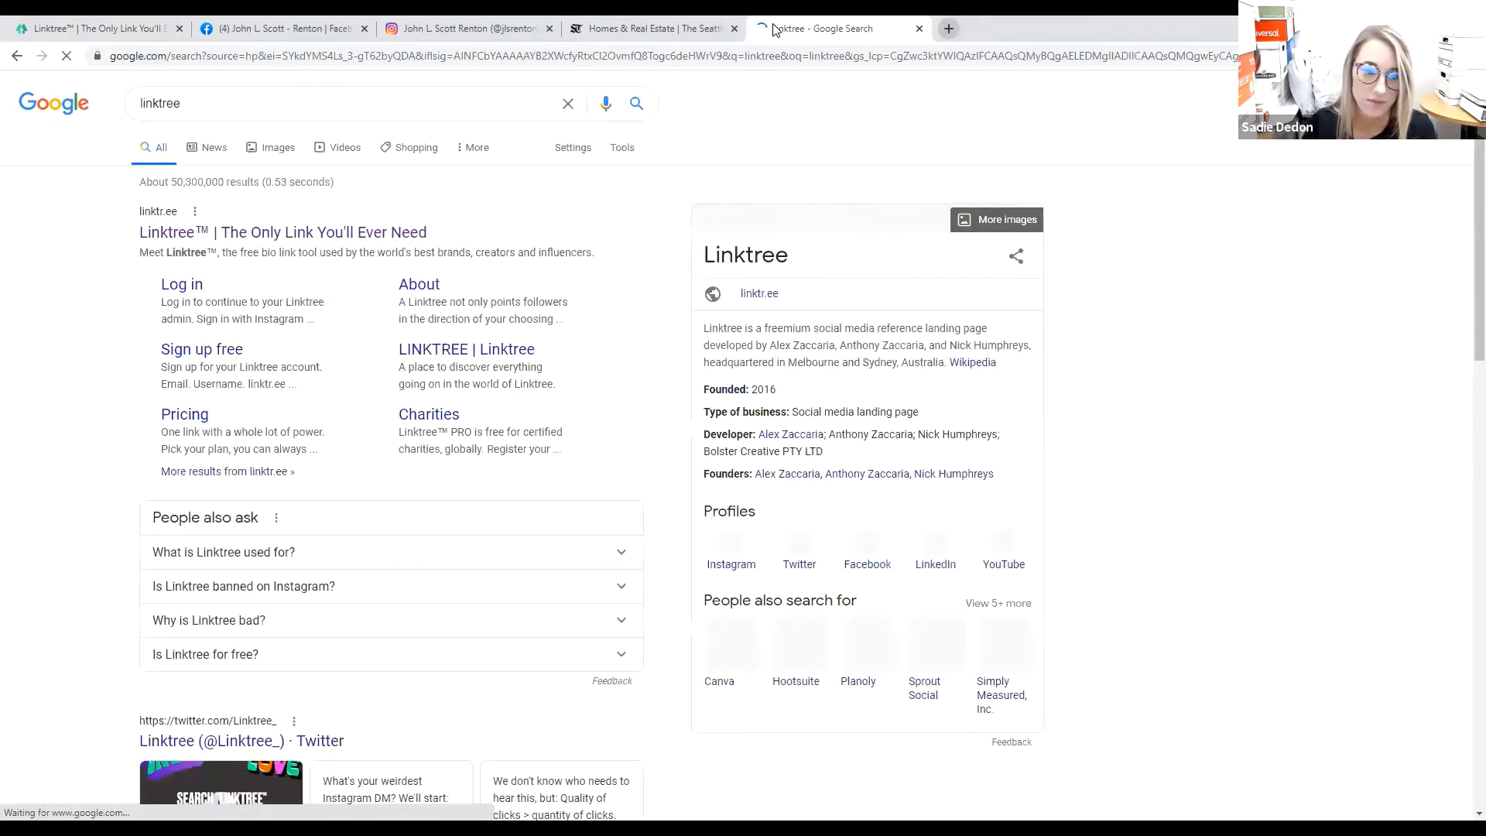
# Open linktr.ee from the search results, browse its home page, and go to Sign Up Free.
pyautogui.click(302, 236)
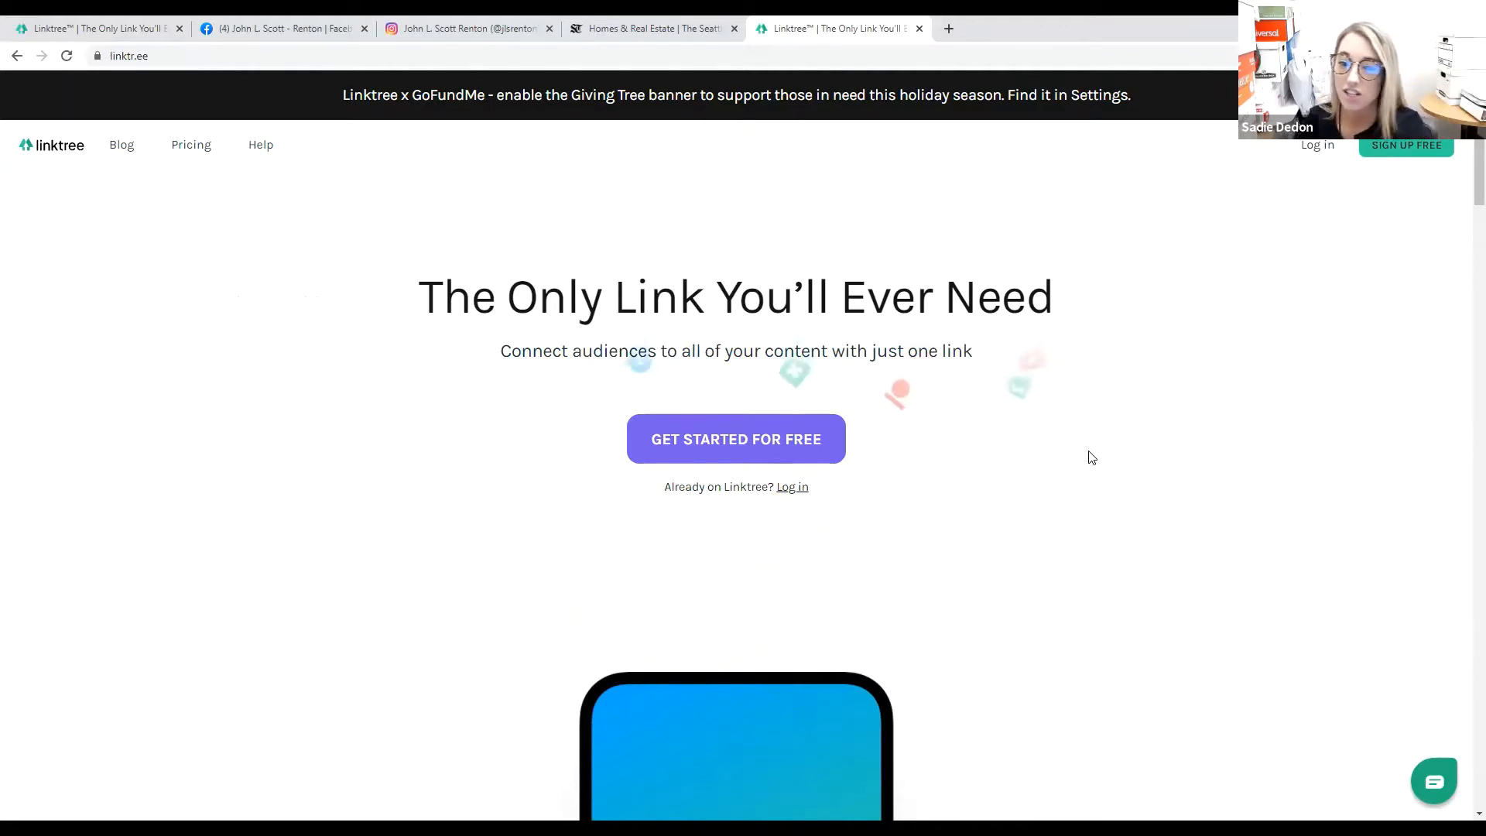
pyautogui.scroll(-2, 1091, 455)
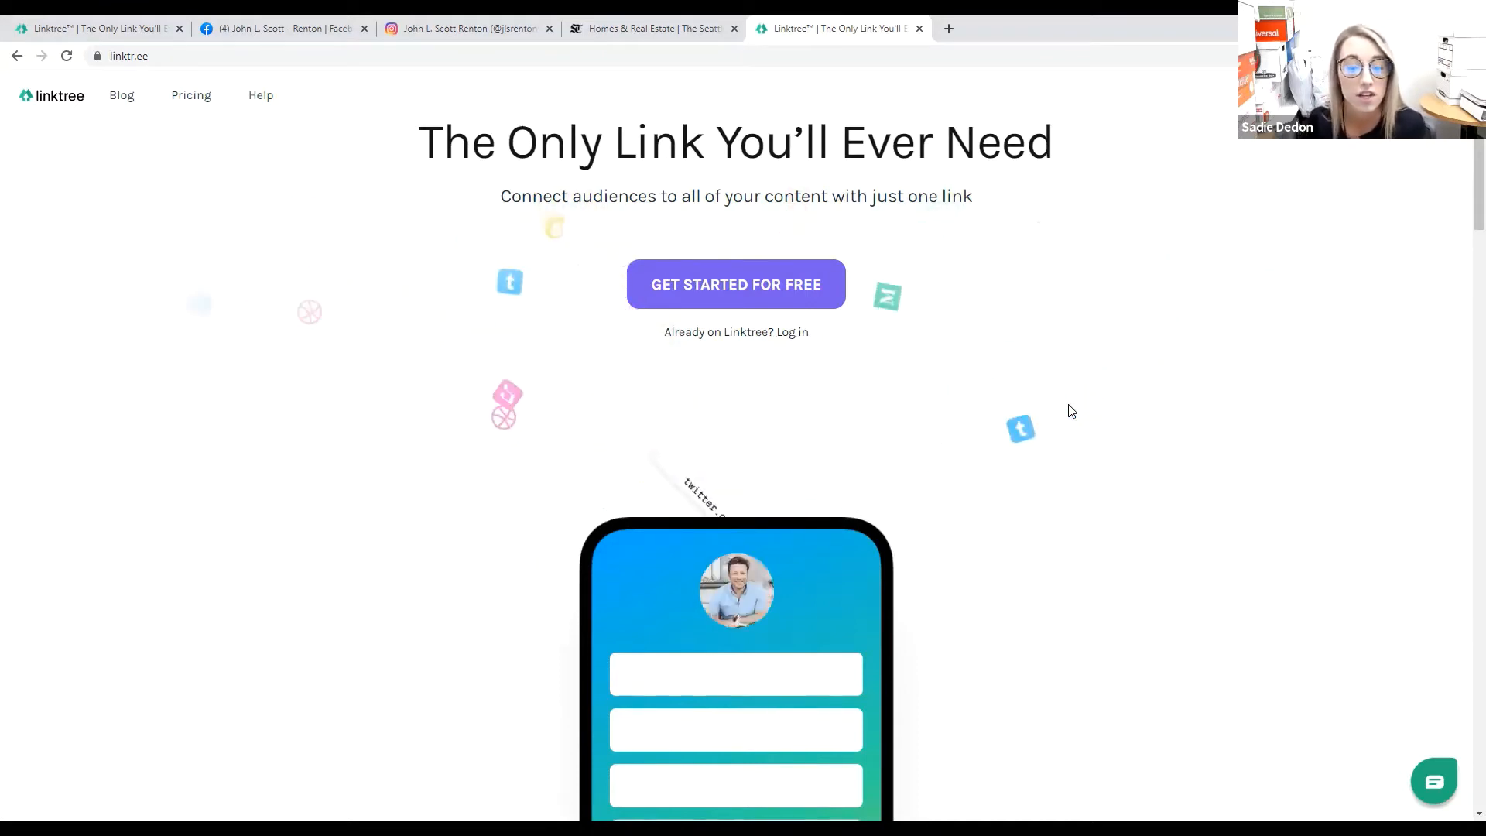
pyautogui.scroll(-4, 1071, 409)
pyautogui.scroll(-8, 1071, 410)
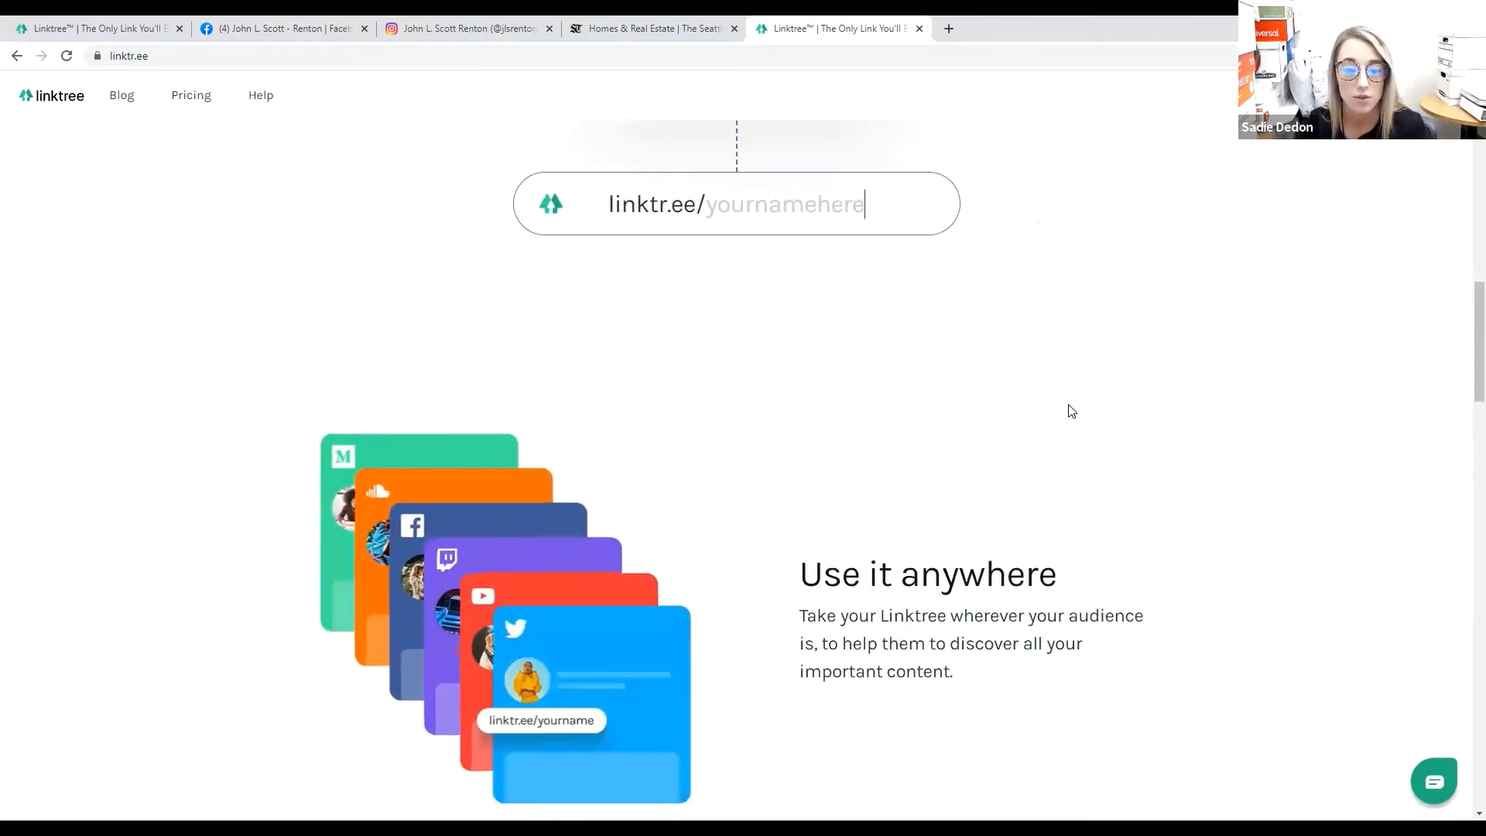
pyautogui.scroll(-4, 1073, 411)
pyautogui.scroll(-5, 1073, 413)
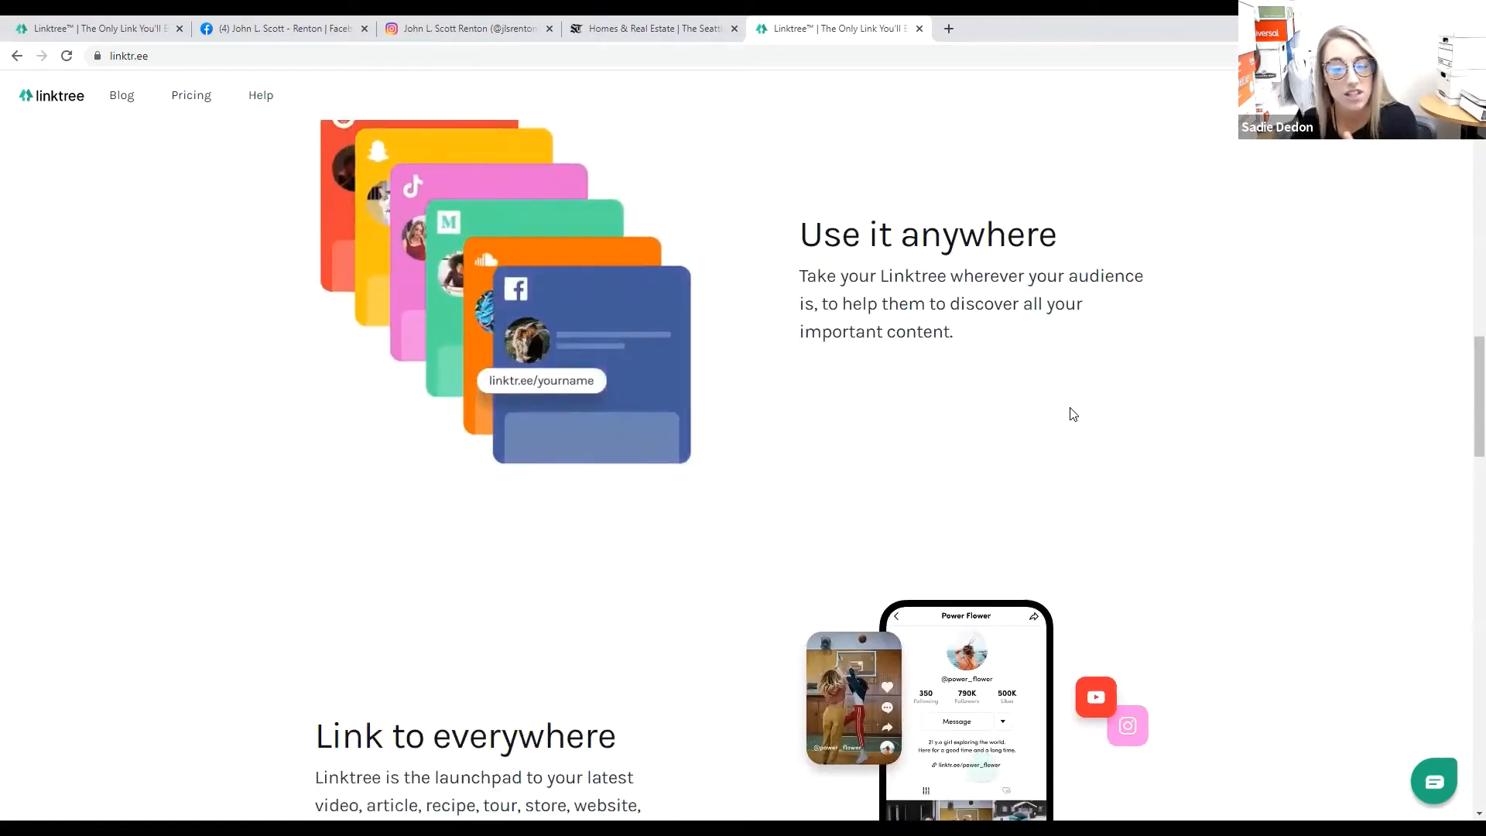
pyautogui.scroll(-14, 1073, 414)
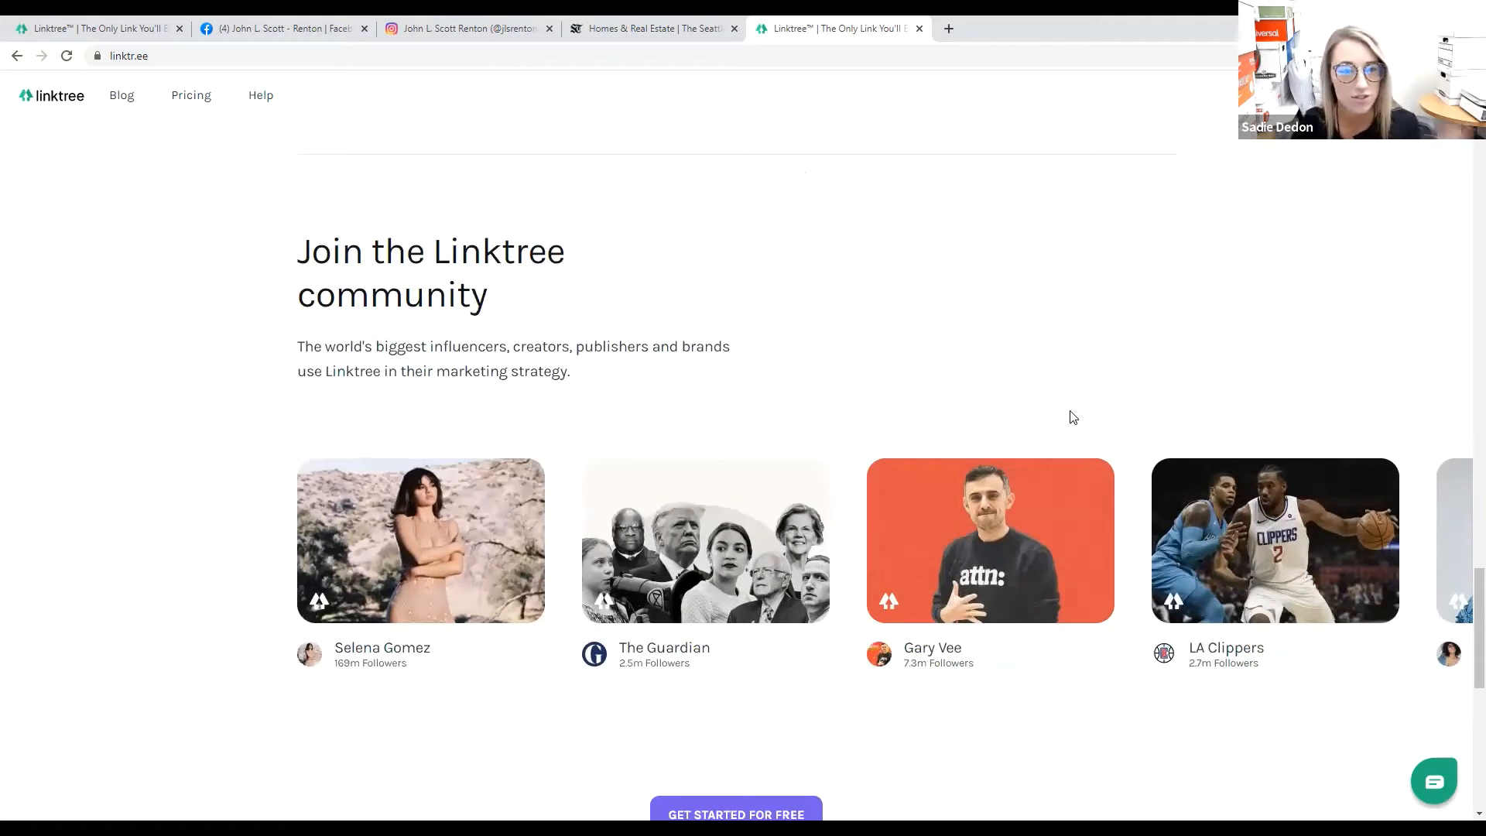
pyautogui.scroll(2, 1467, 541)
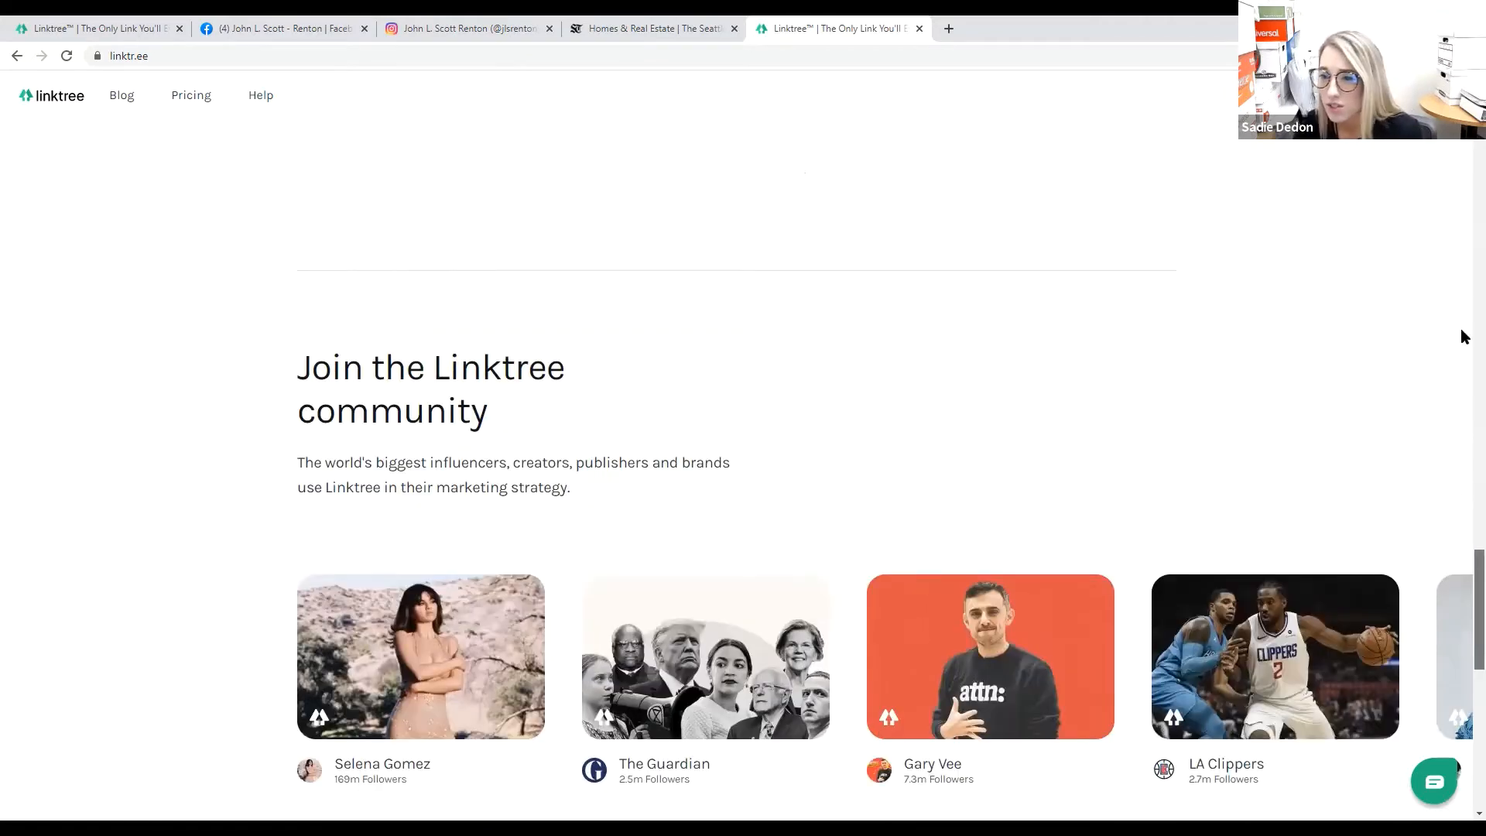
pyautogui.scroll(20, 1463, 337)
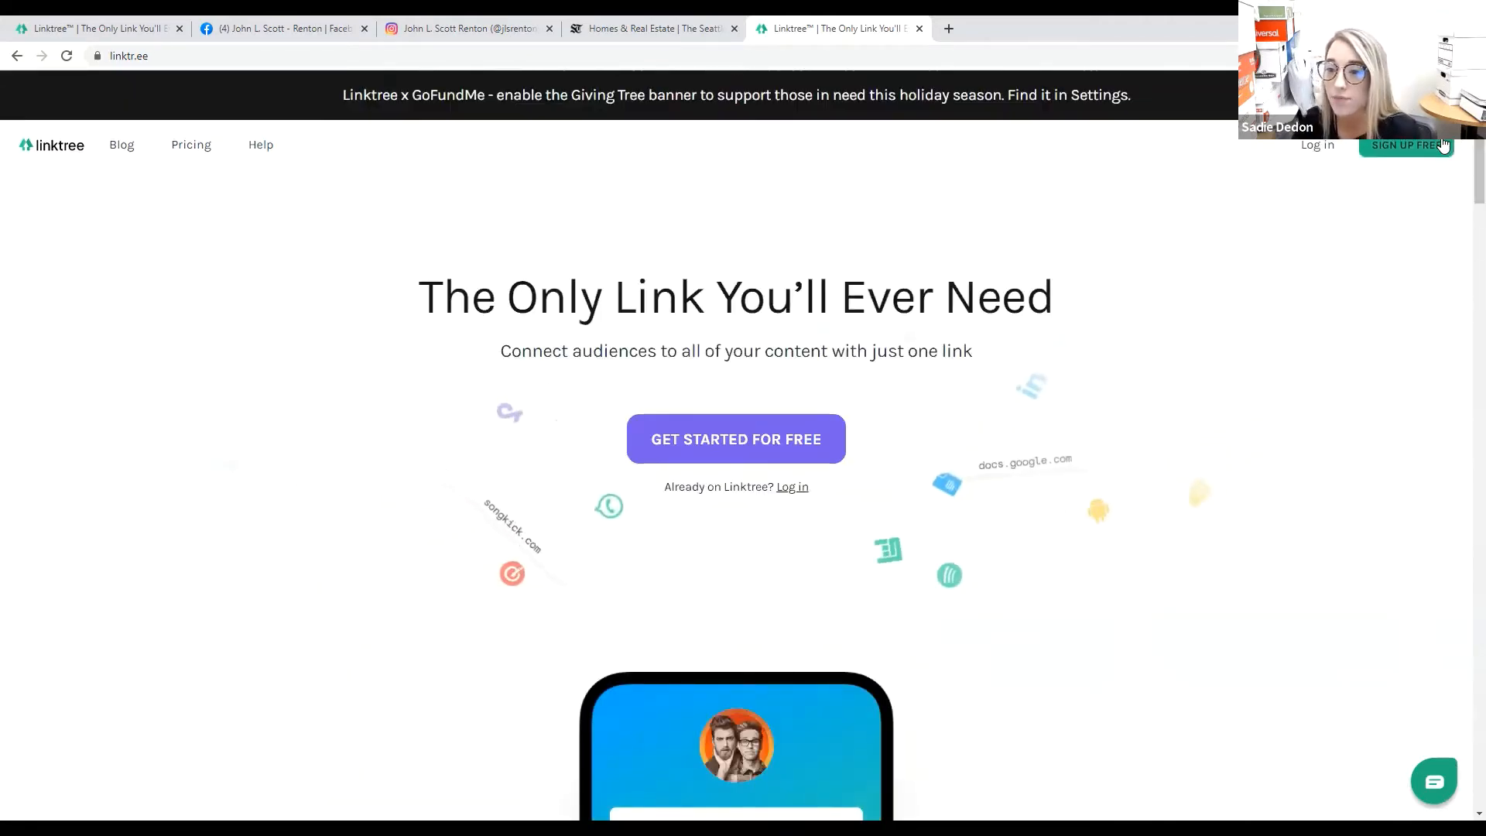
pyautogui.click(1444, 145)
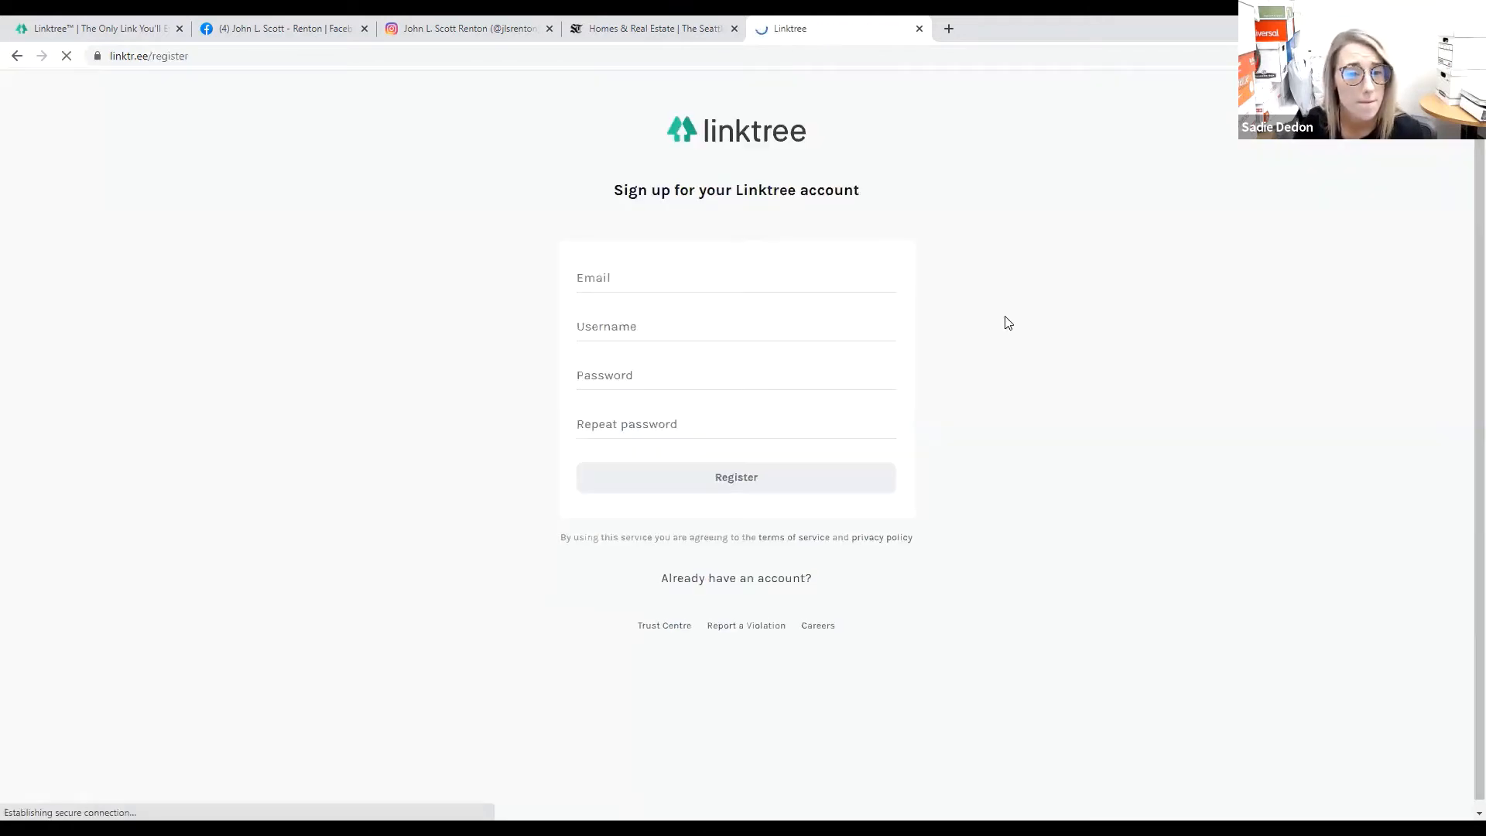
# Register a Linktree account with the work e-mail address, a username and a repeated password.
pyautogui.click(871, 285)
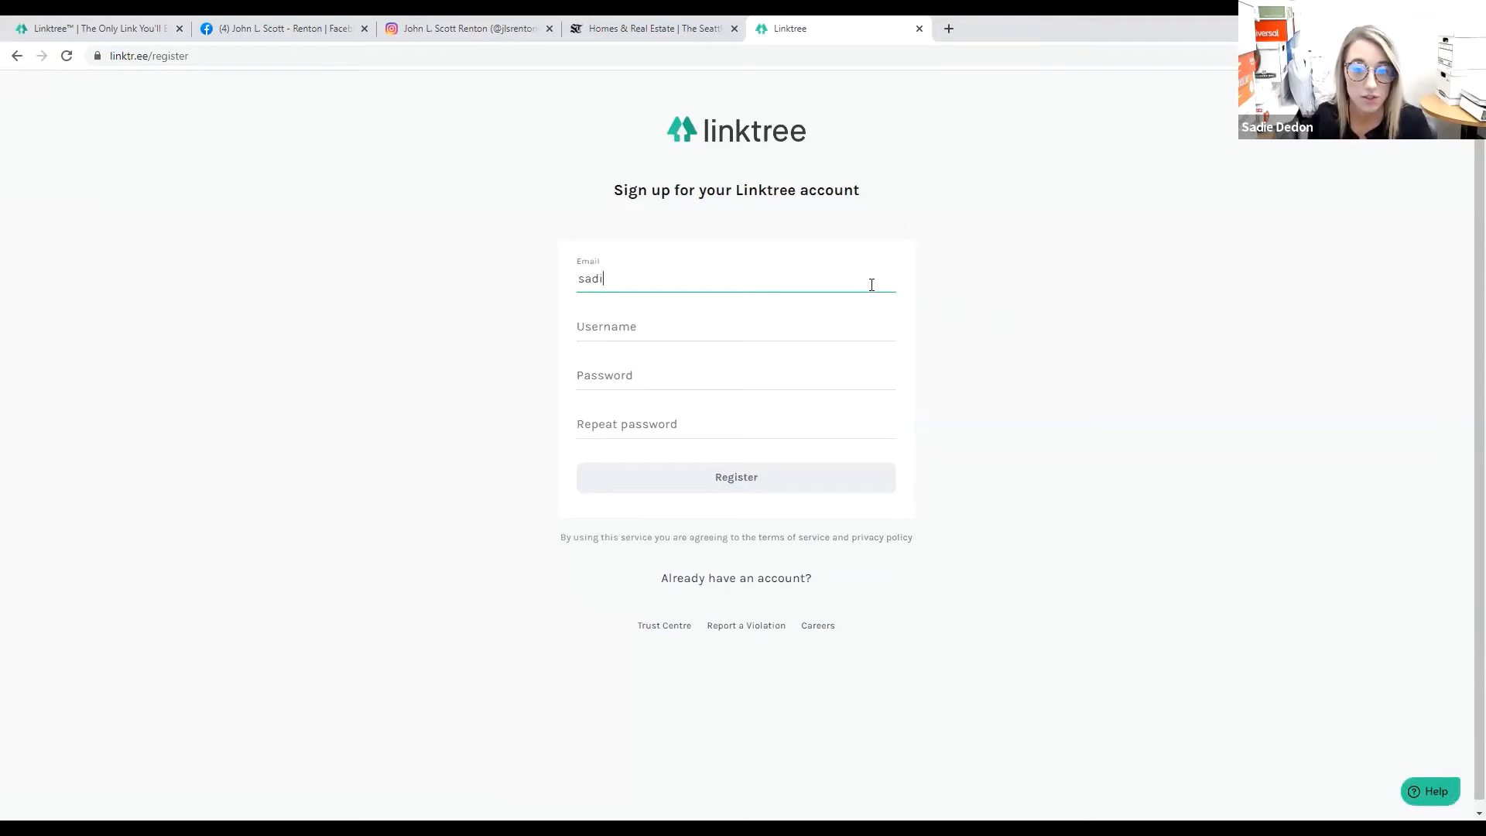
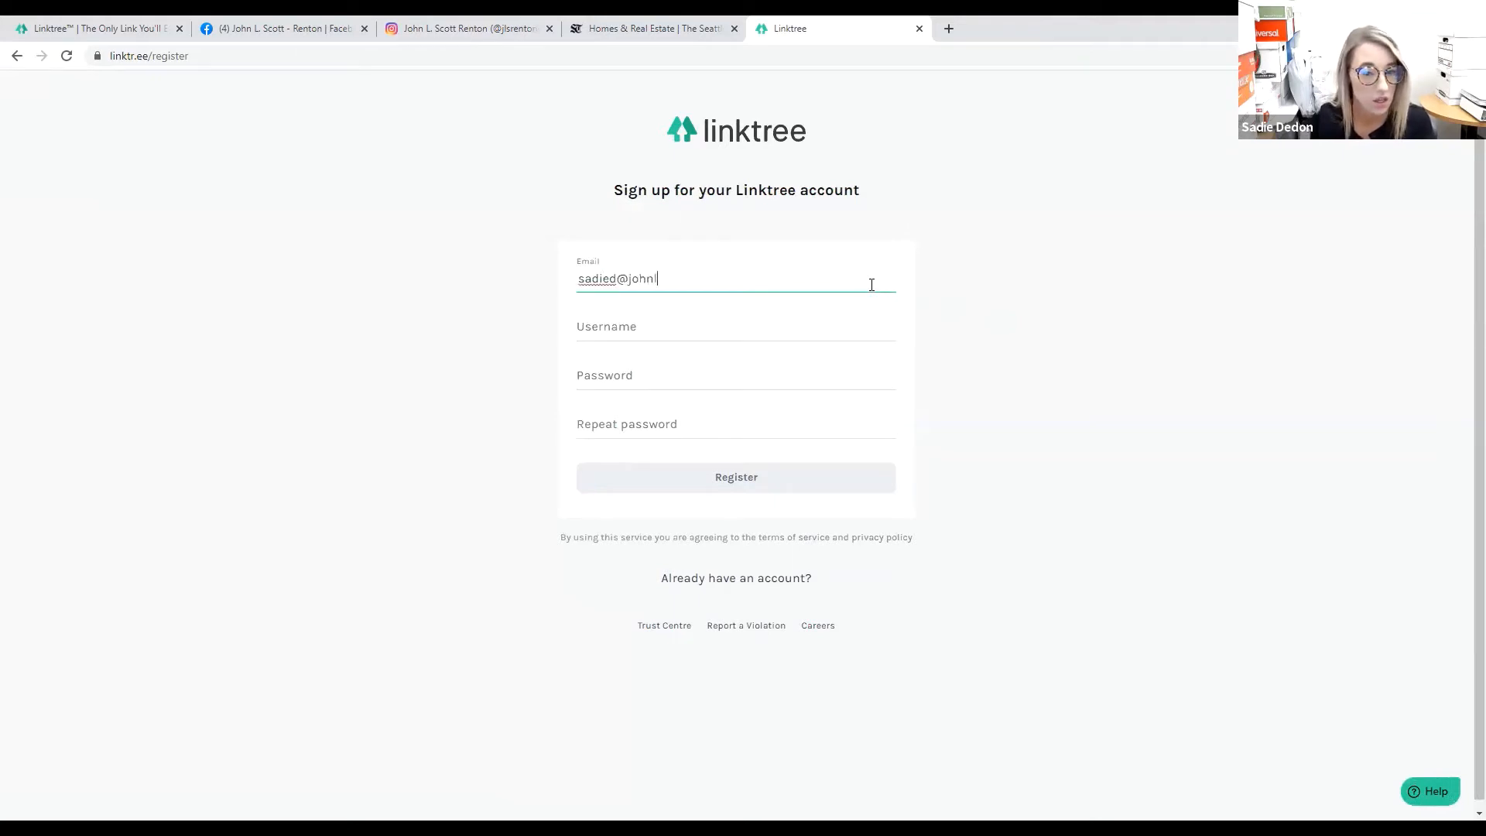
pyautogui.press('Tab')
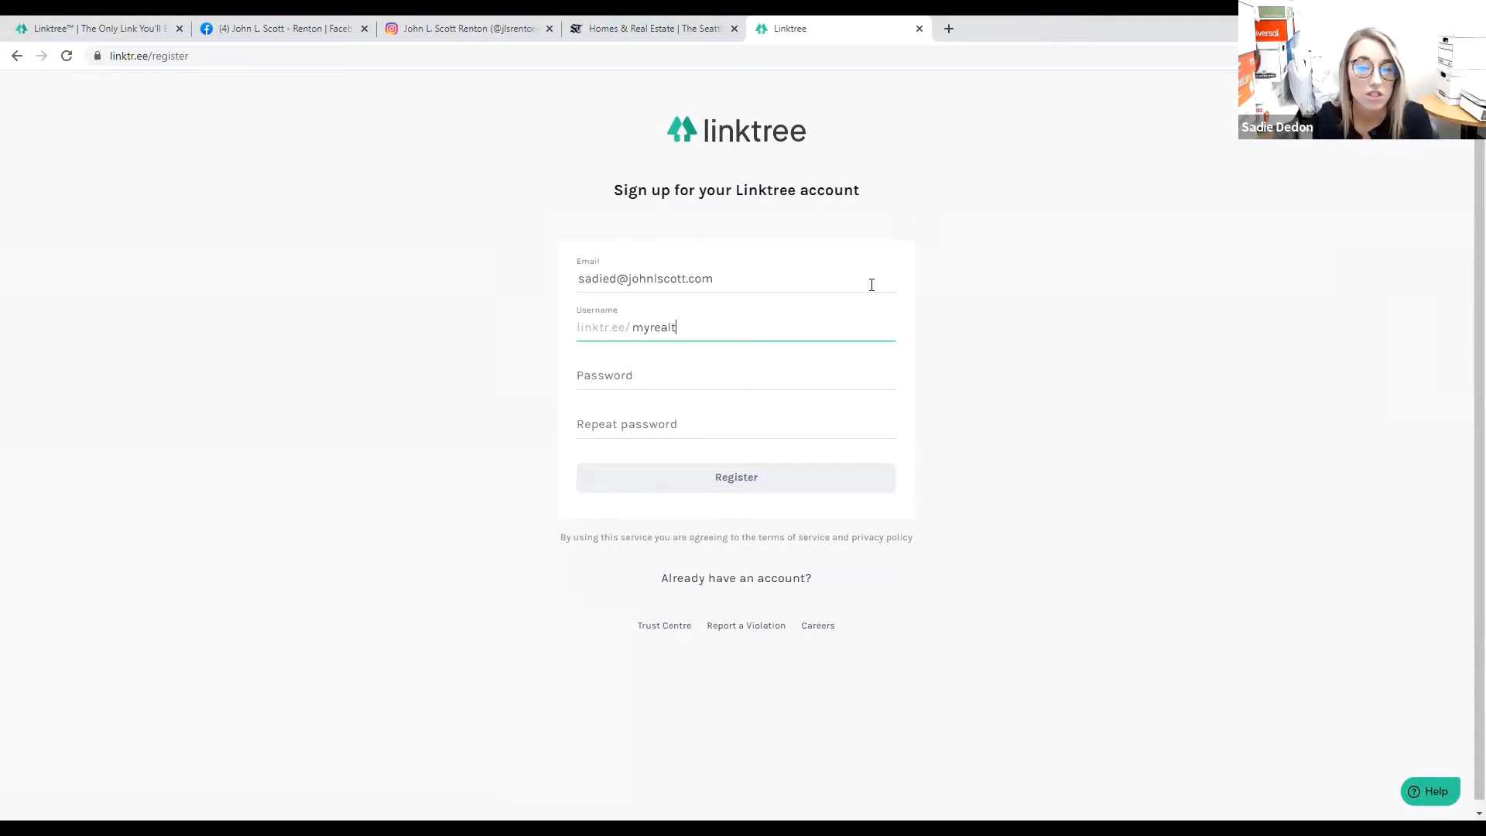
pyautogui.press('Tab')
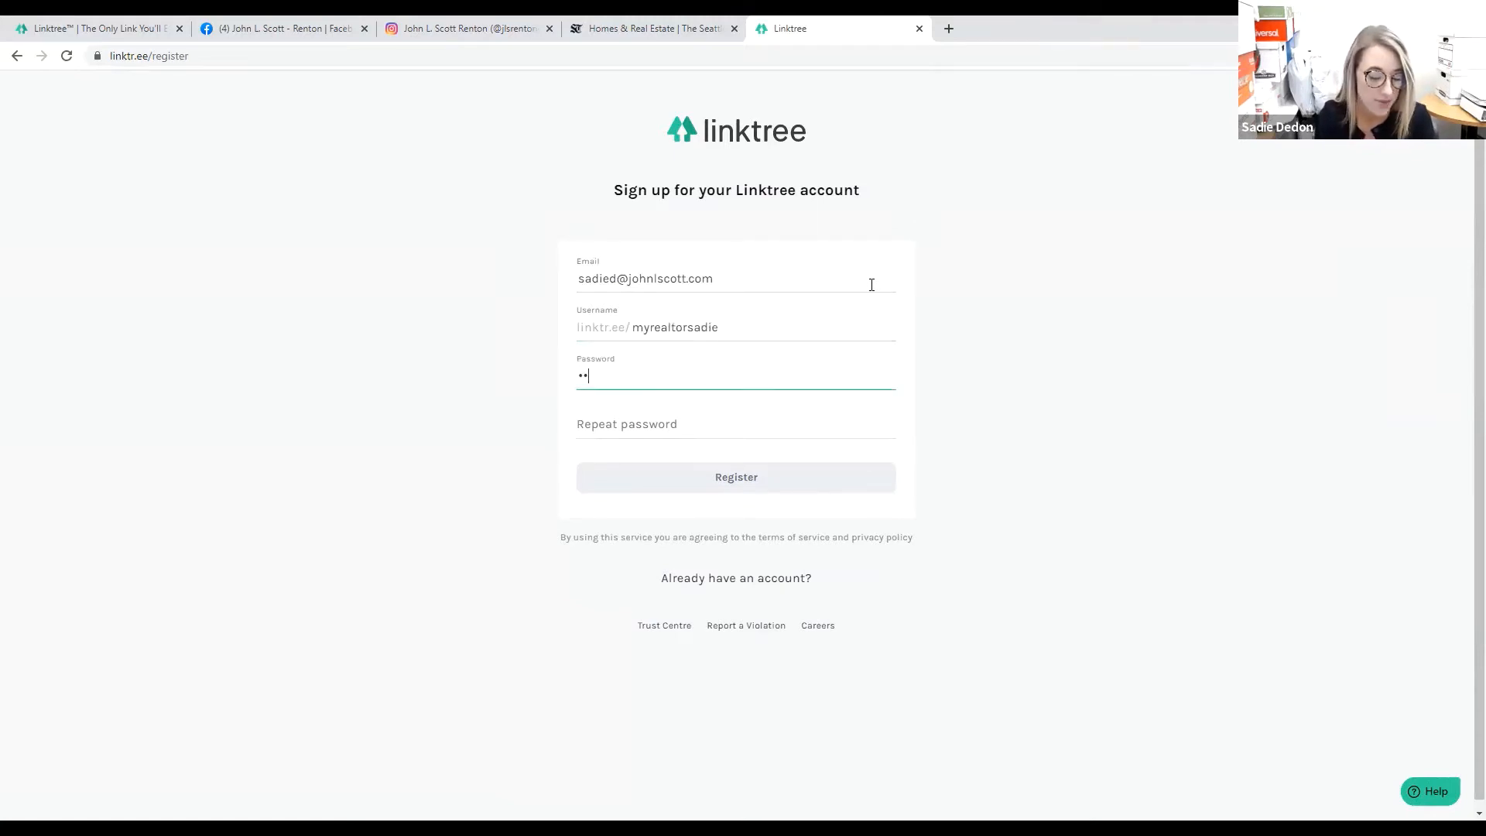
pyautogui.write('•')
pyautogui.press('Tab')
pyautogui.write('•')
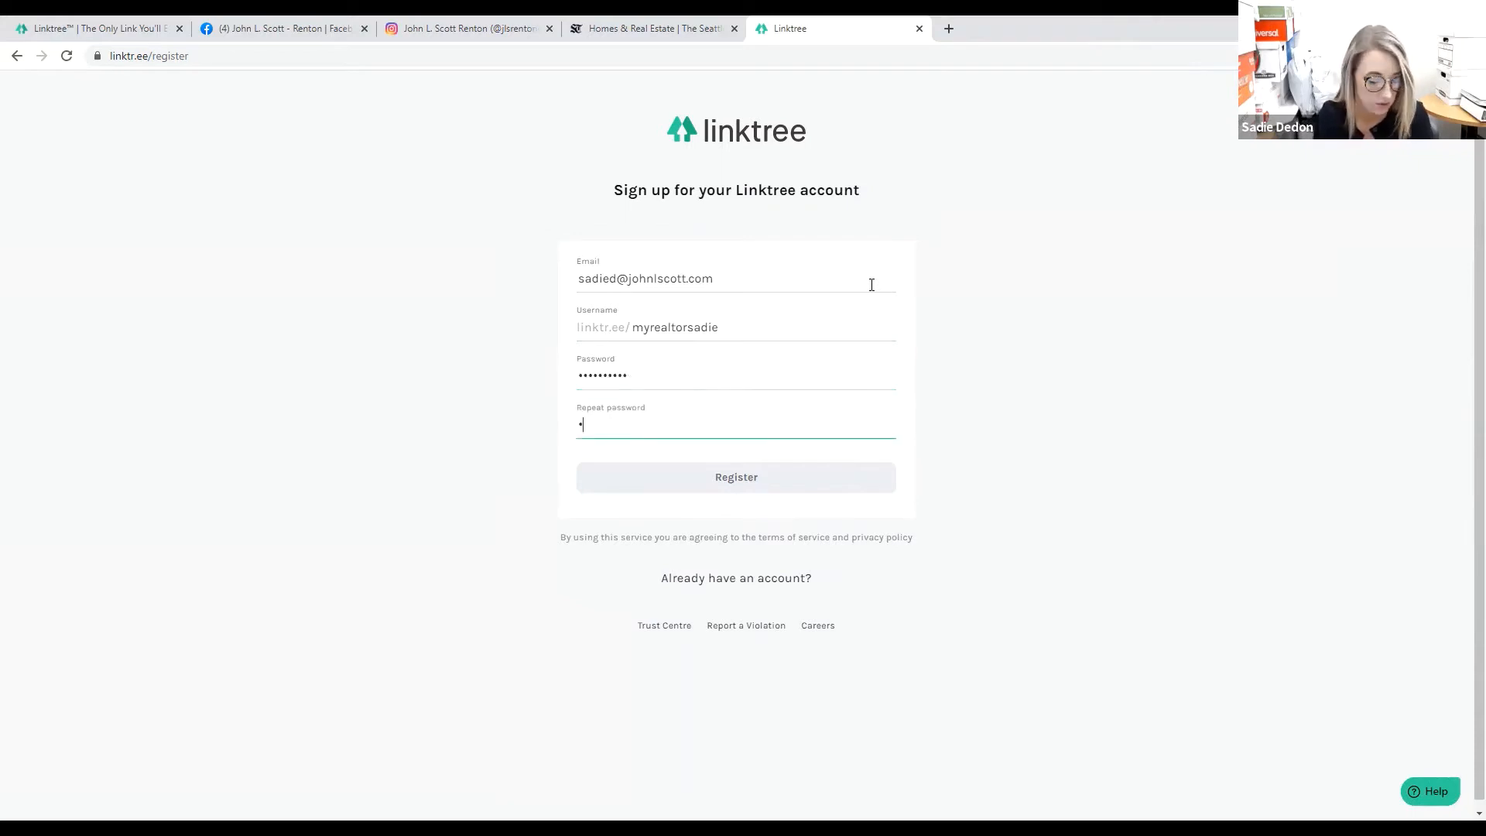
pyautogui.write('•••••••••')
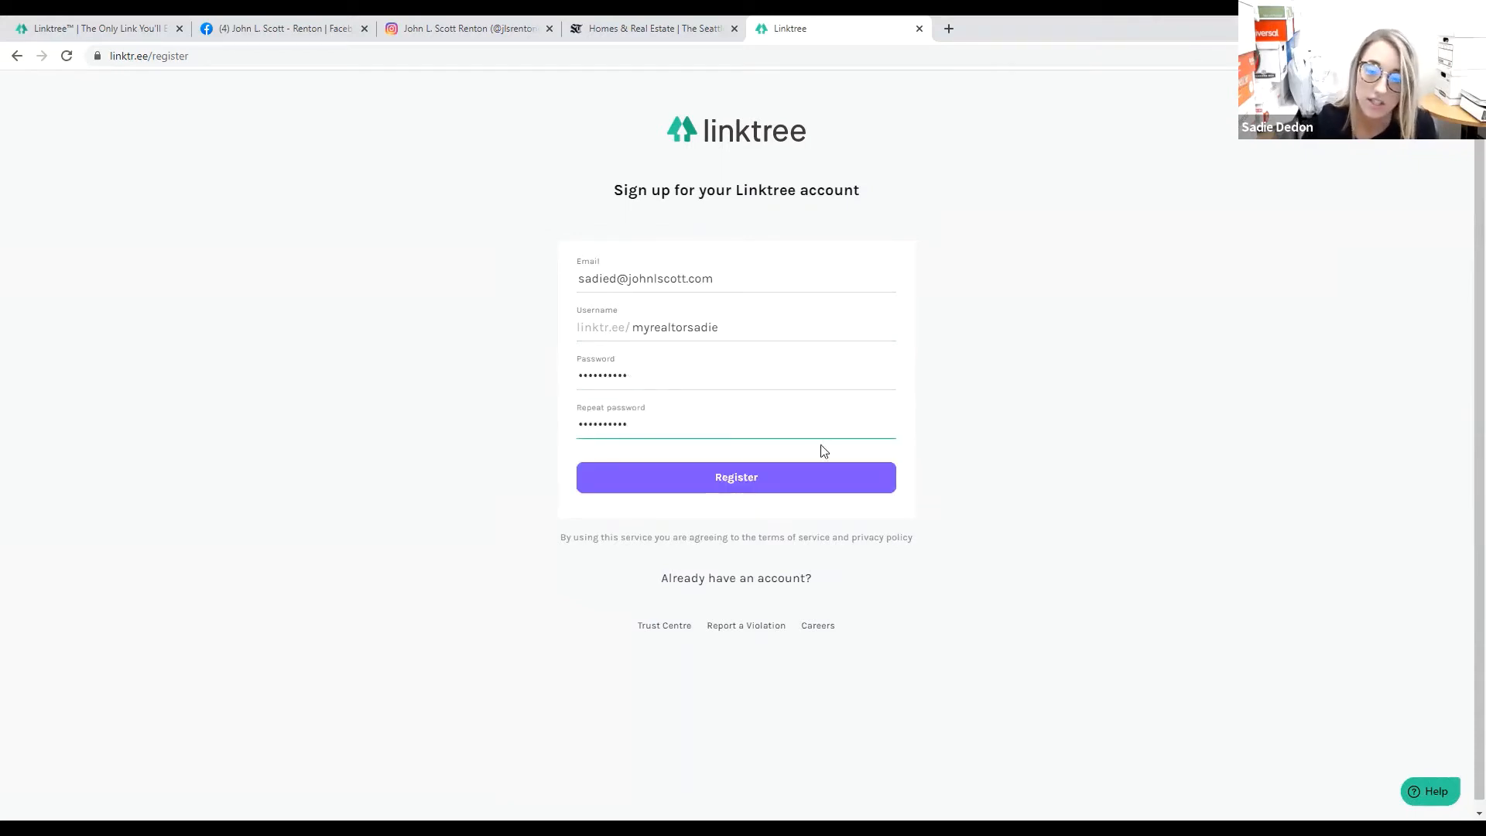
pyautogui.click(827, 481)
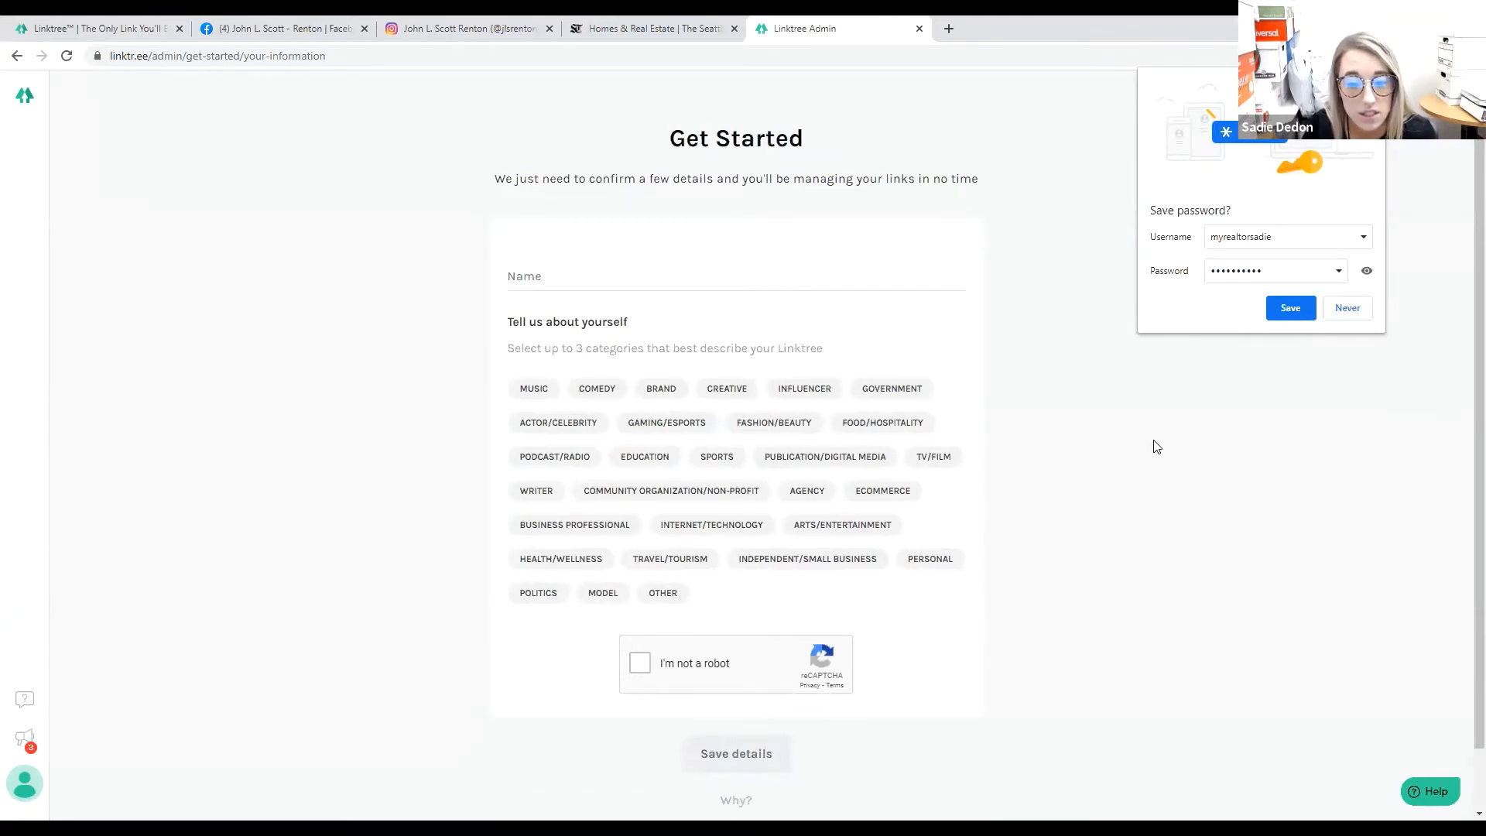
# Dismiss the save-password prompt, choose the Business Professional category and enter the profile name.
pyautogui.click(963, 520)
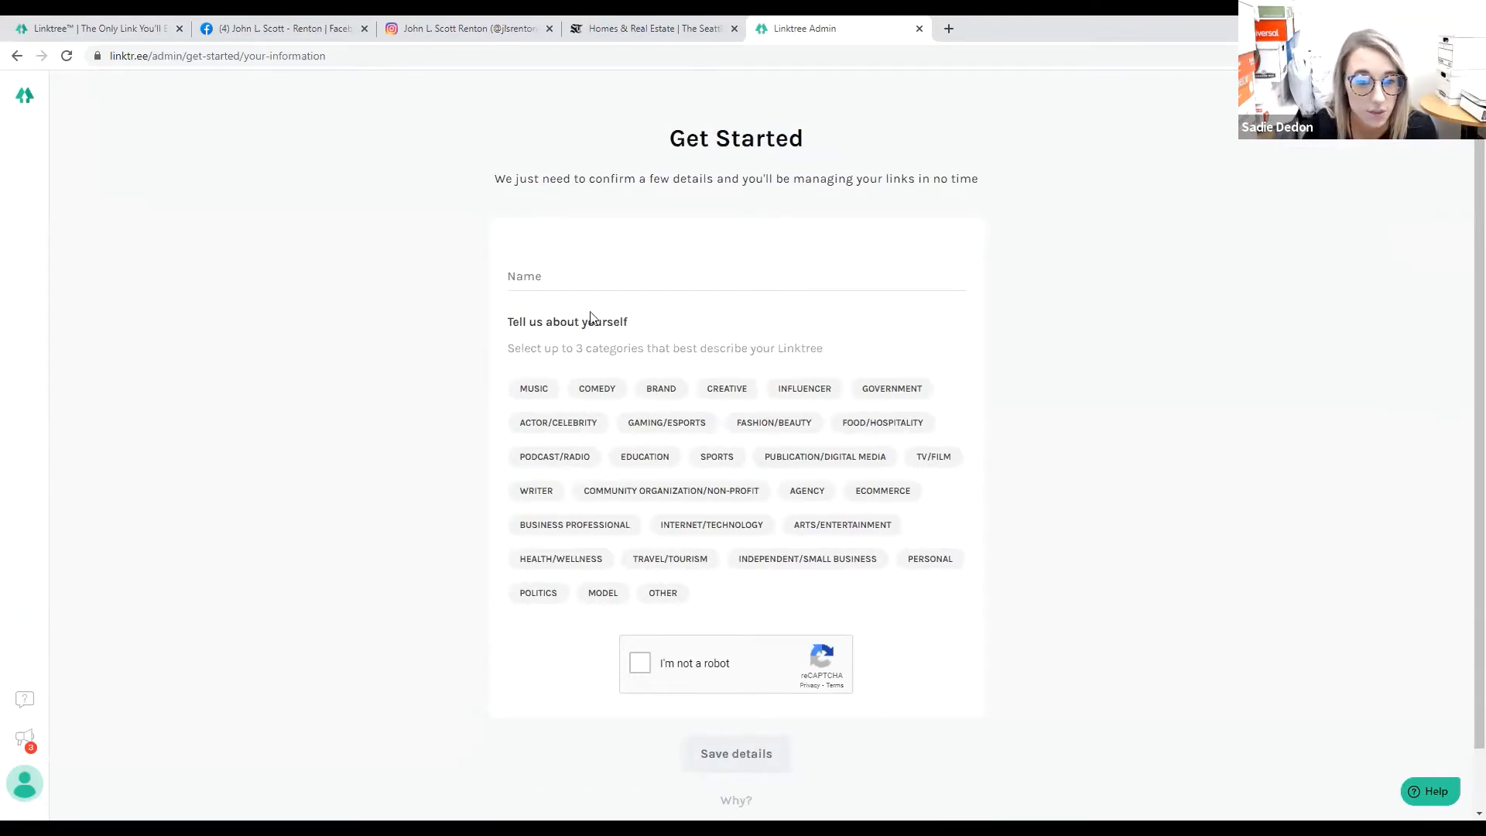
pyautogui.click(582, 533)
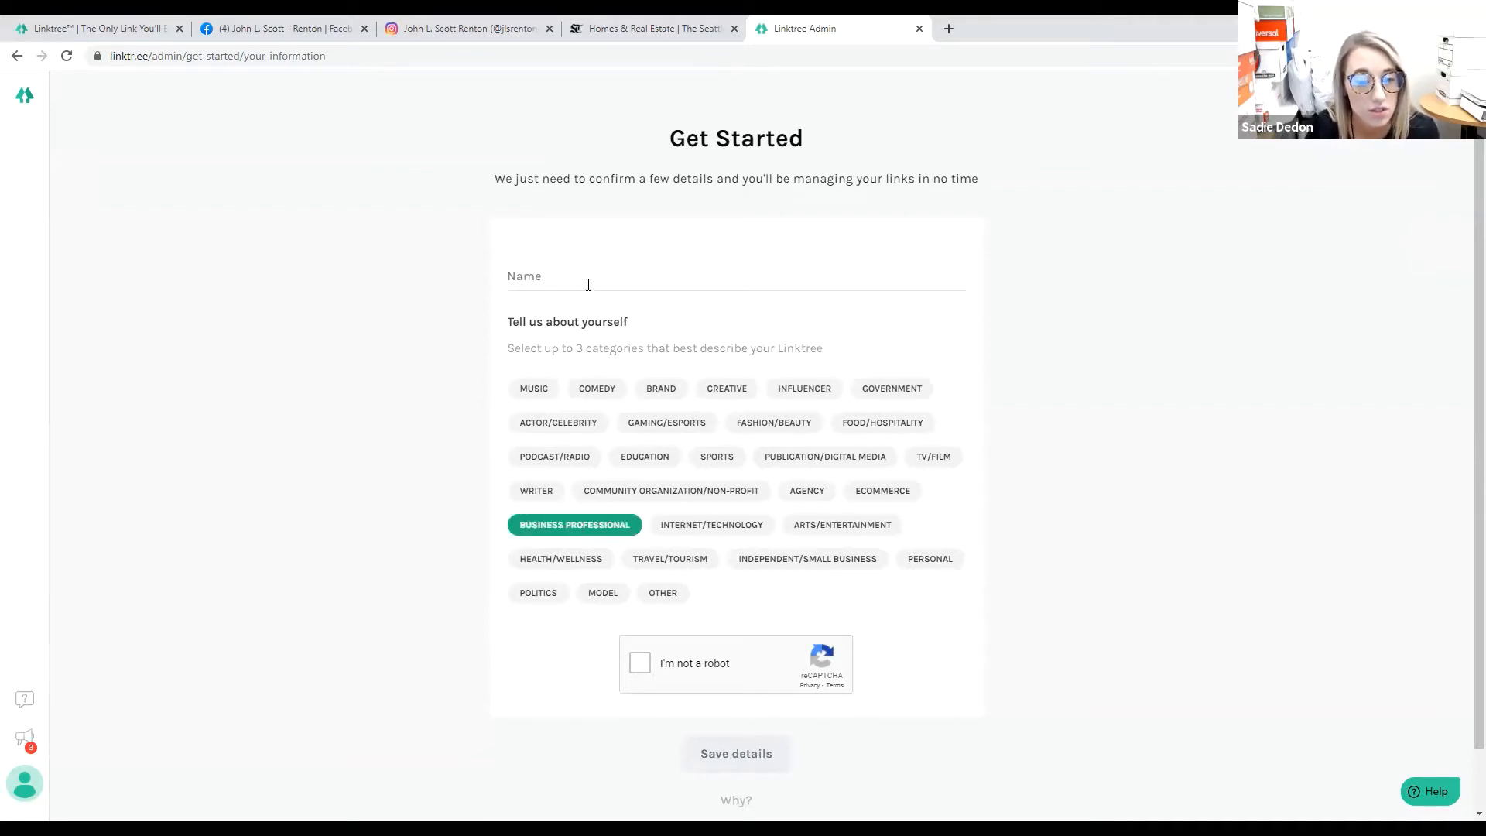
pyautogui.click(613, 283)
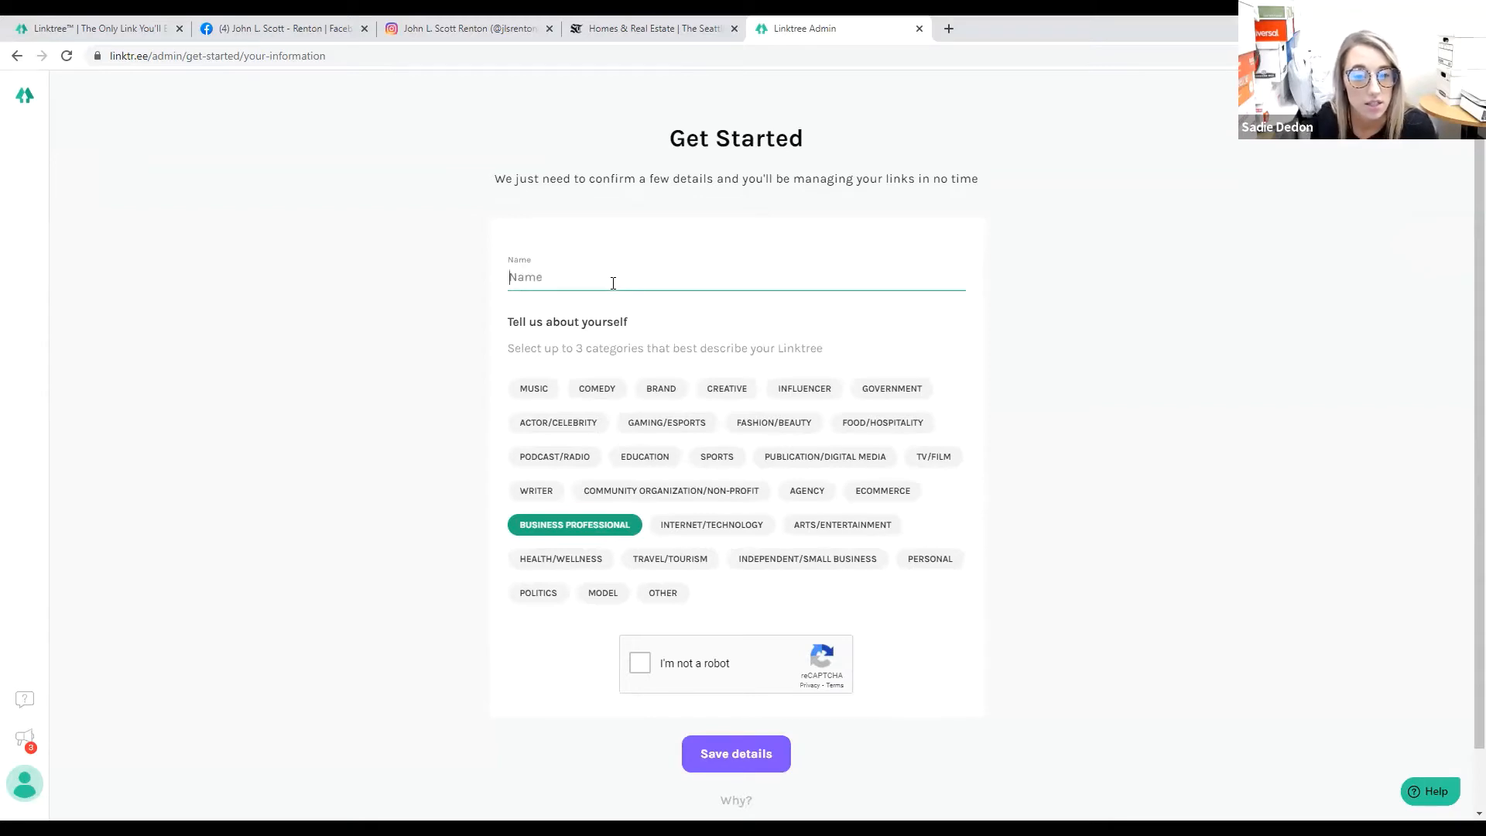
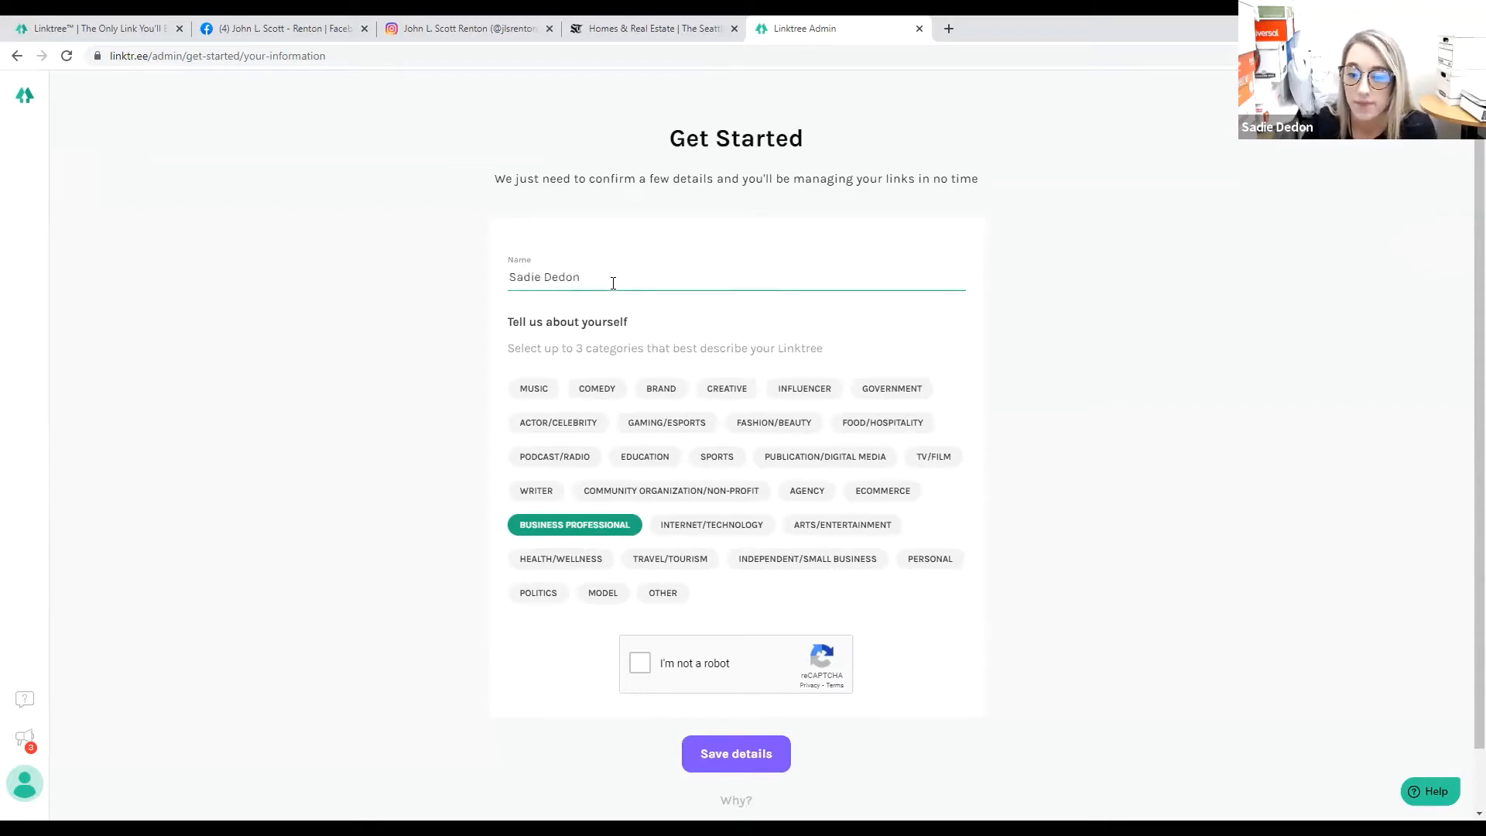
# Pass the reCAPTCHA stairs picture challenge and save the profile details.
pyautogui.click(634, 670)
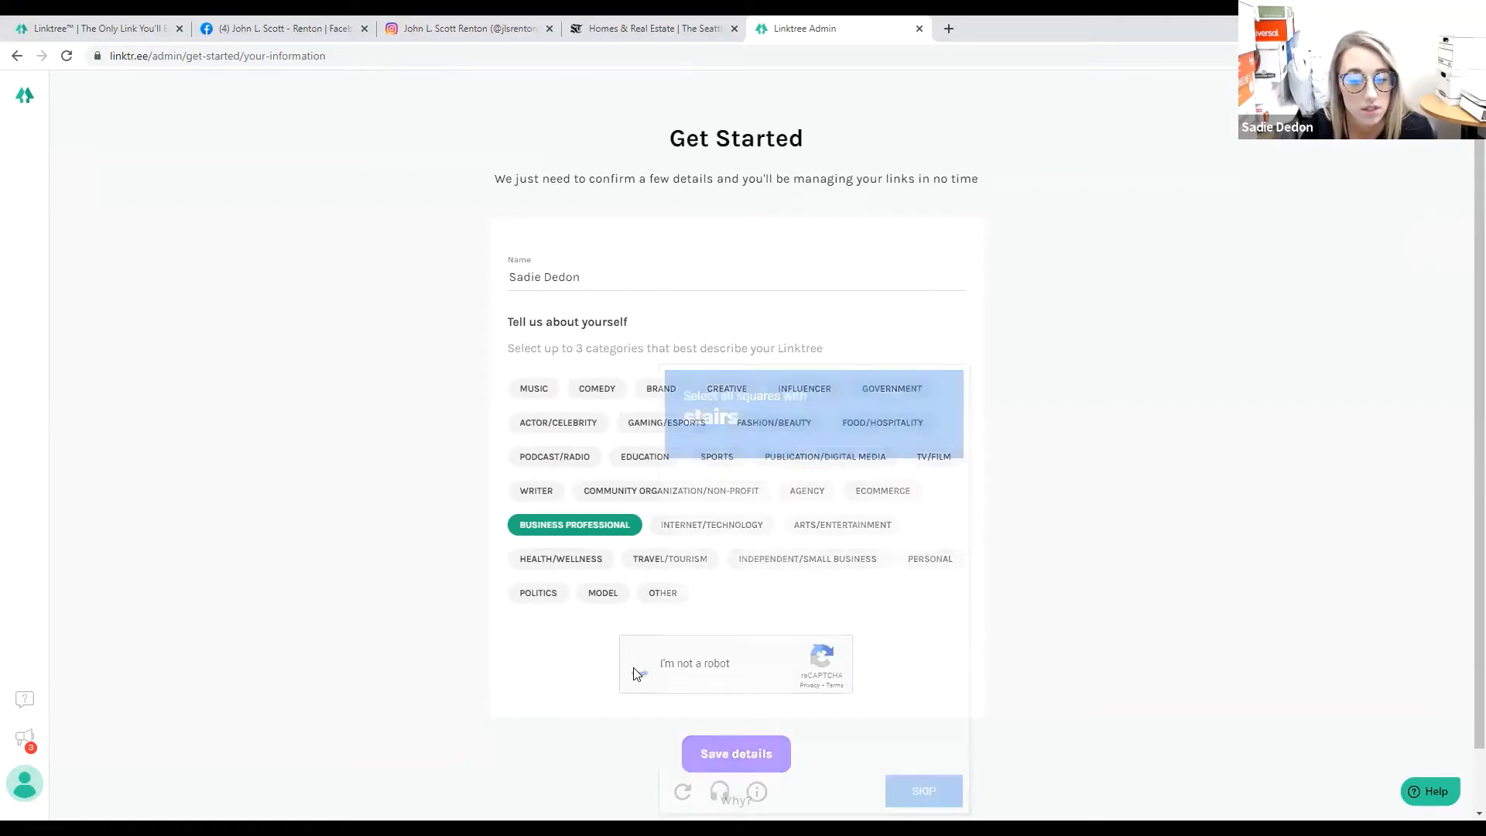
pyautogui.click(871, 636)
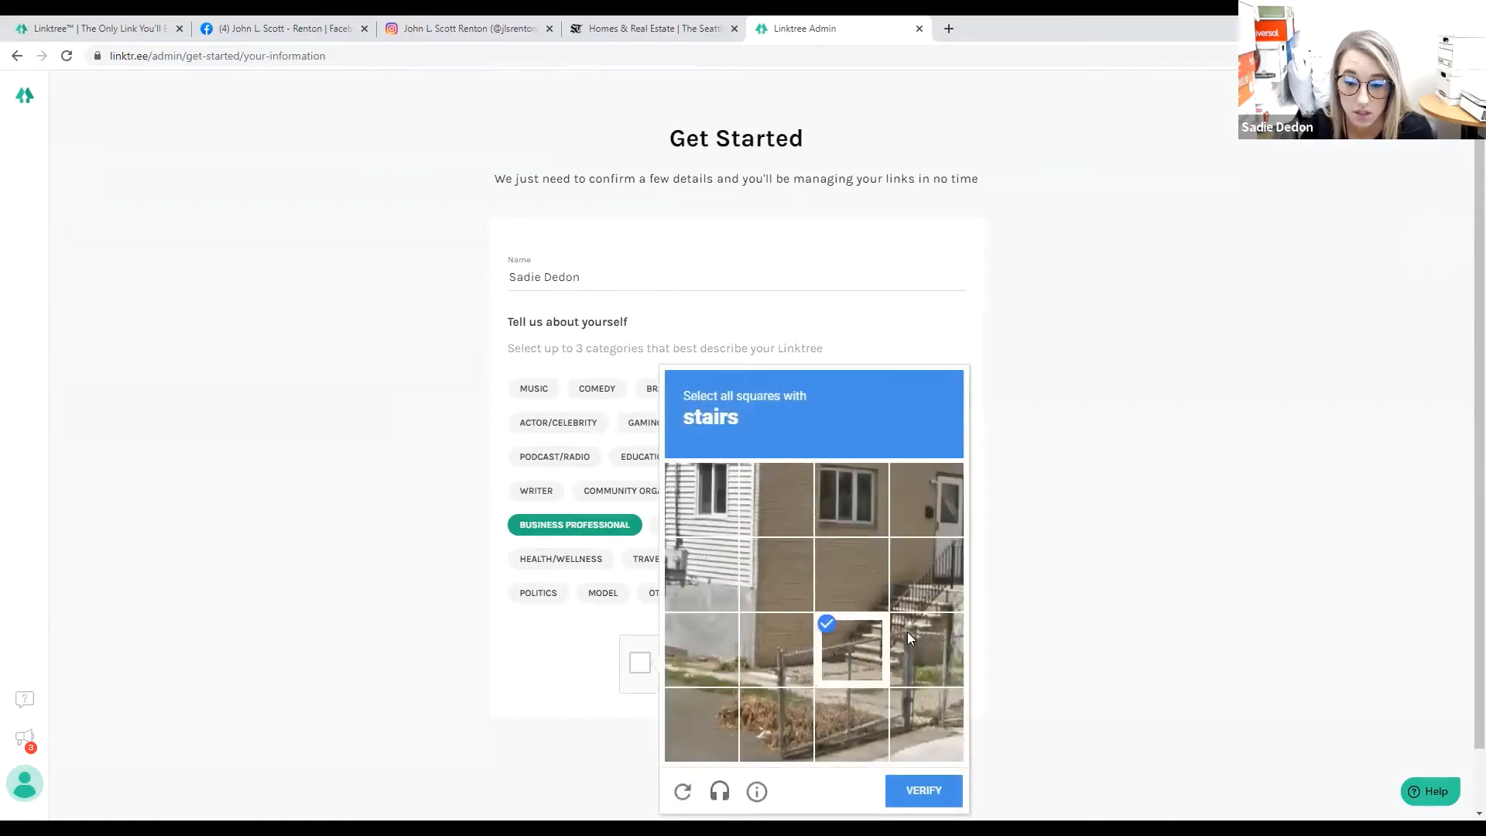
pyautogui.click(907, 635)
pyautogui.click(921, 581)
pyautogui.click(914, 790)
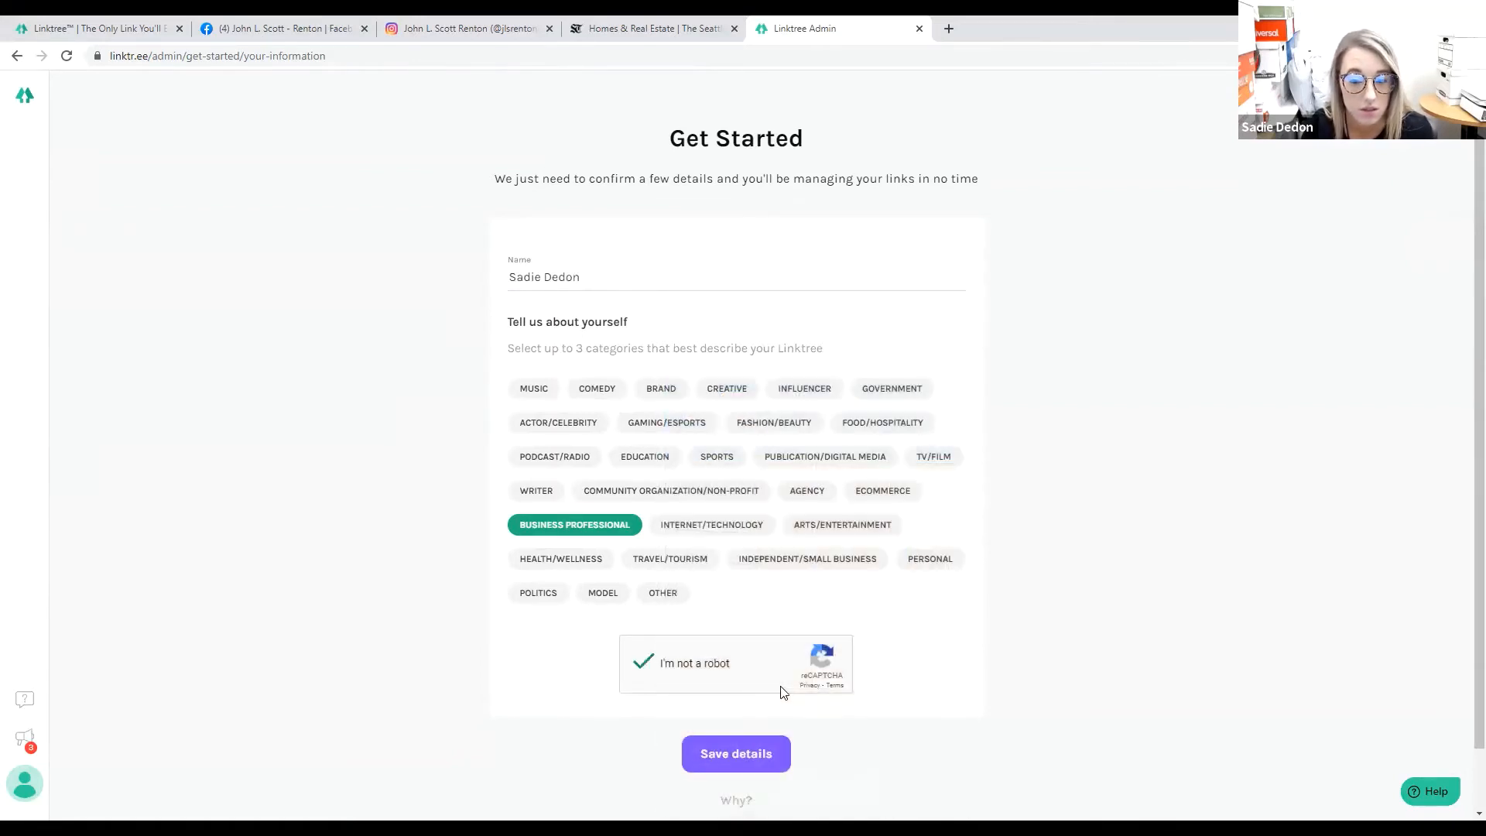
pyautogui.click(755, 756)
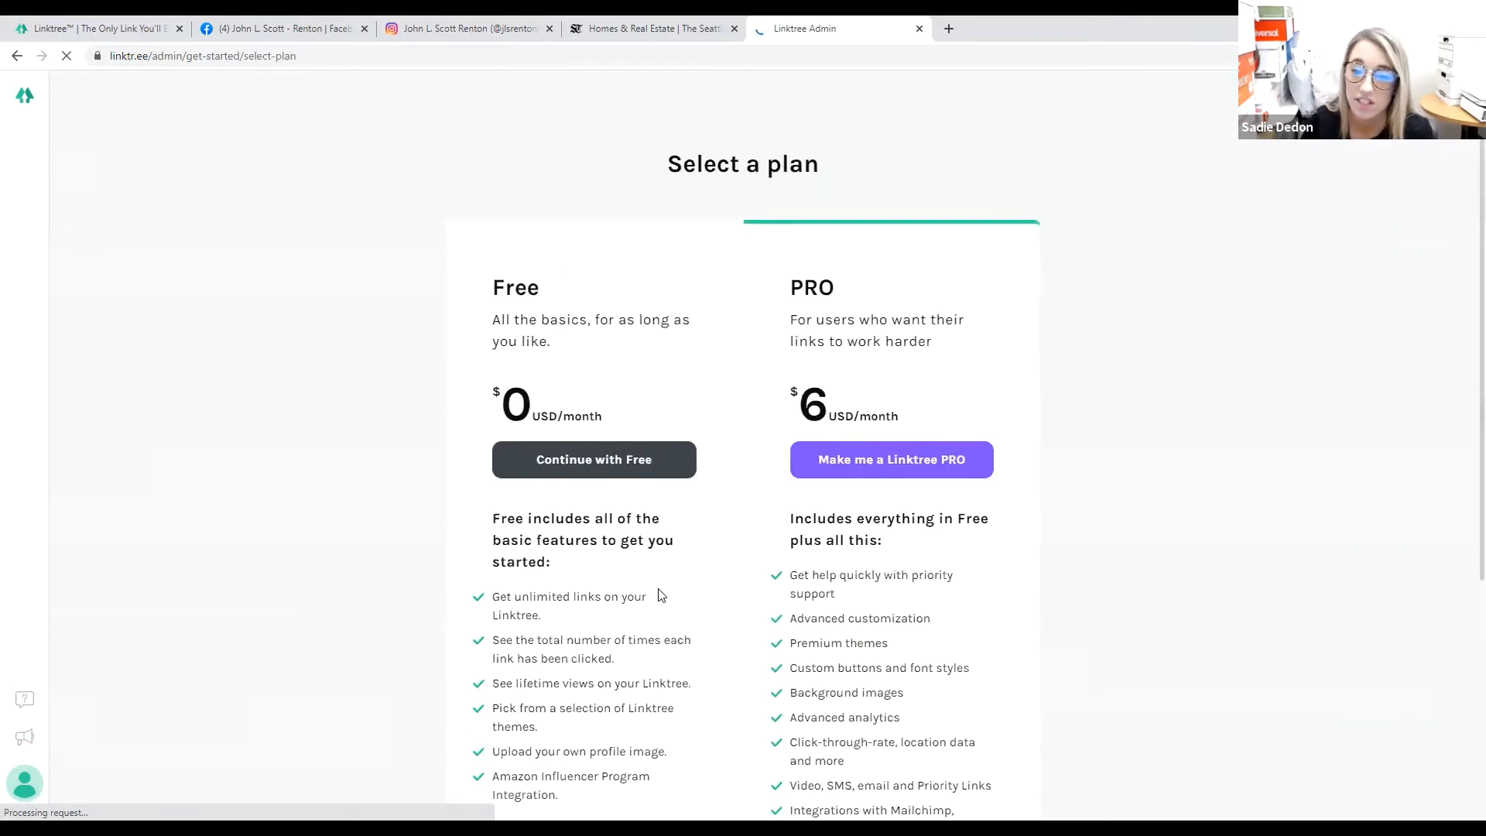
# Continue with the Free plan, dismiss the Thanks for signing up popup, and start a new browser tab.
pyautogui.scroll(-4, 658, 595)
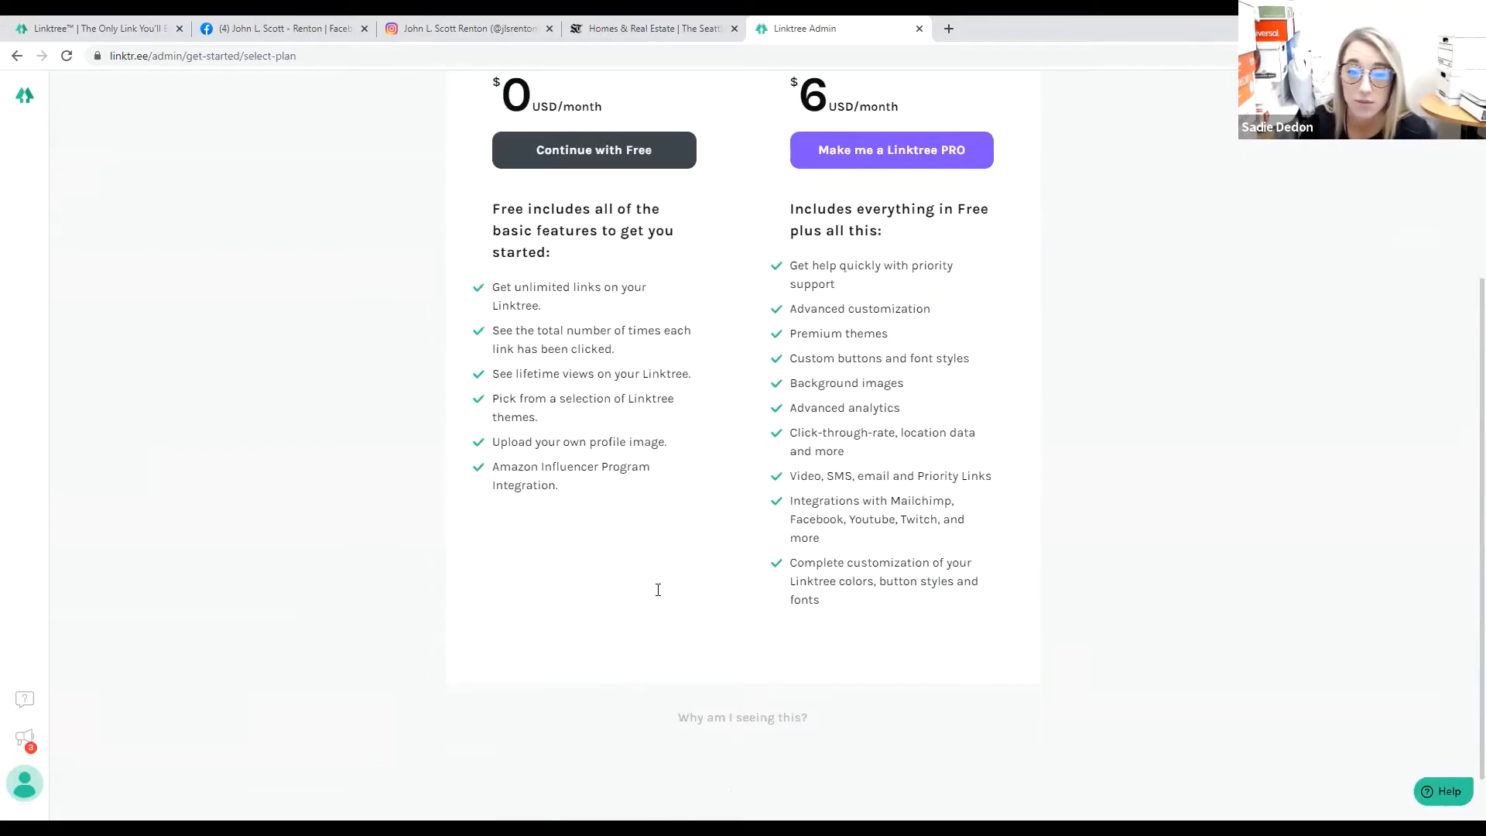
pyautogui.scroll(2, 658, 591)
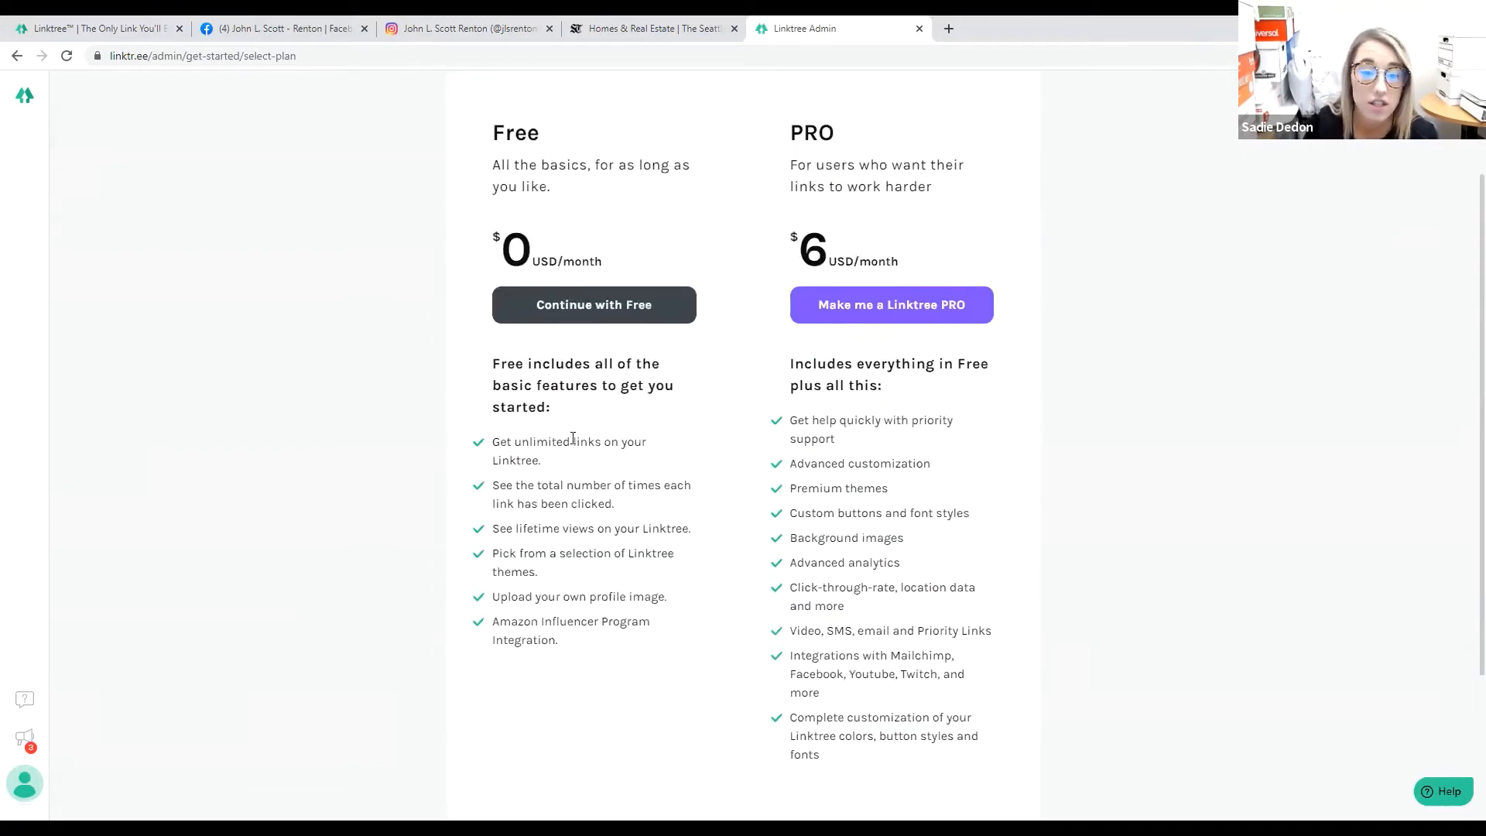
pyautogui.click(565, 309)
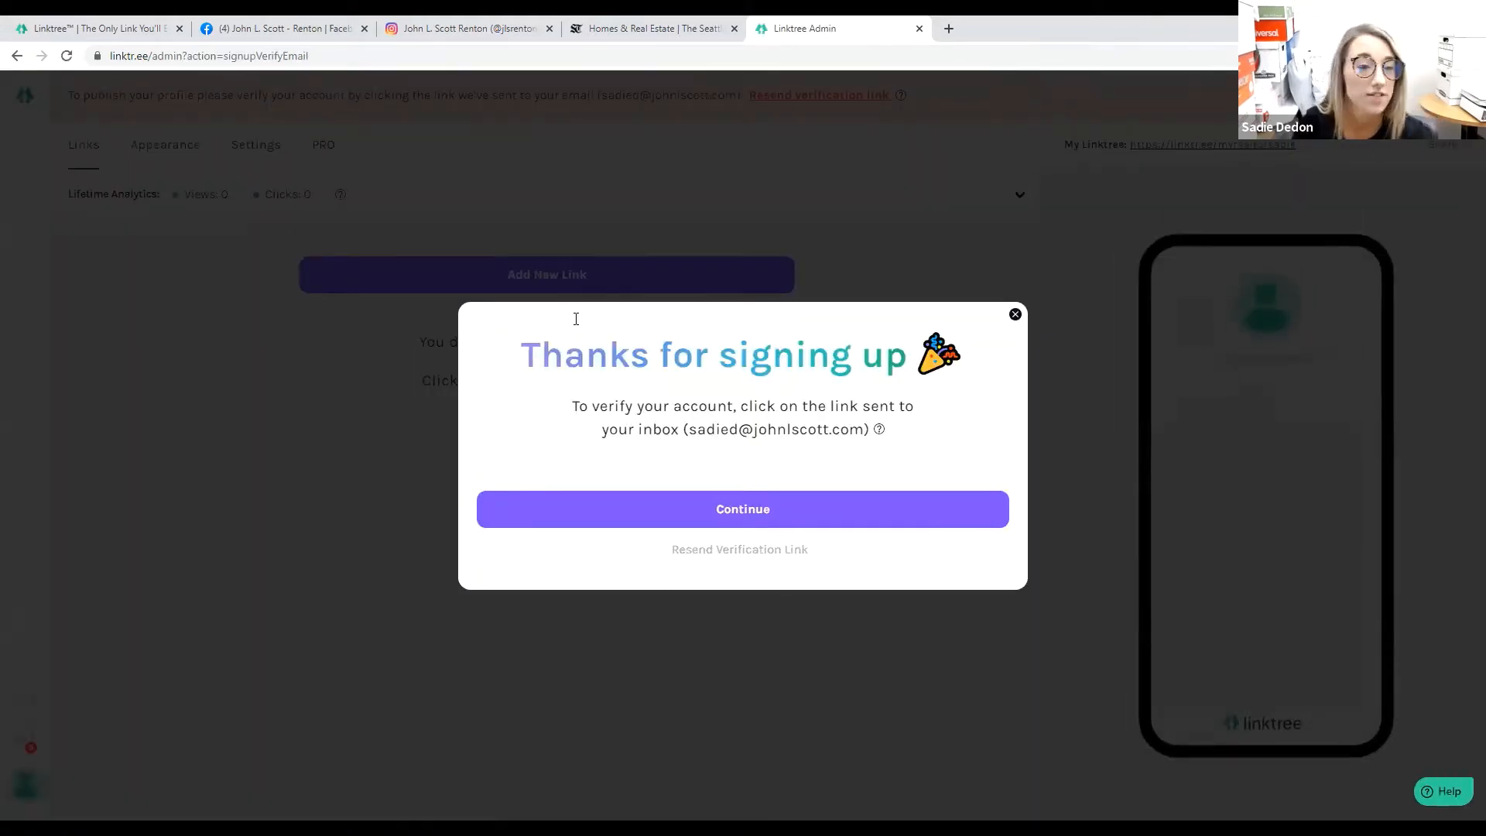
pyautogui.click(733, 507)
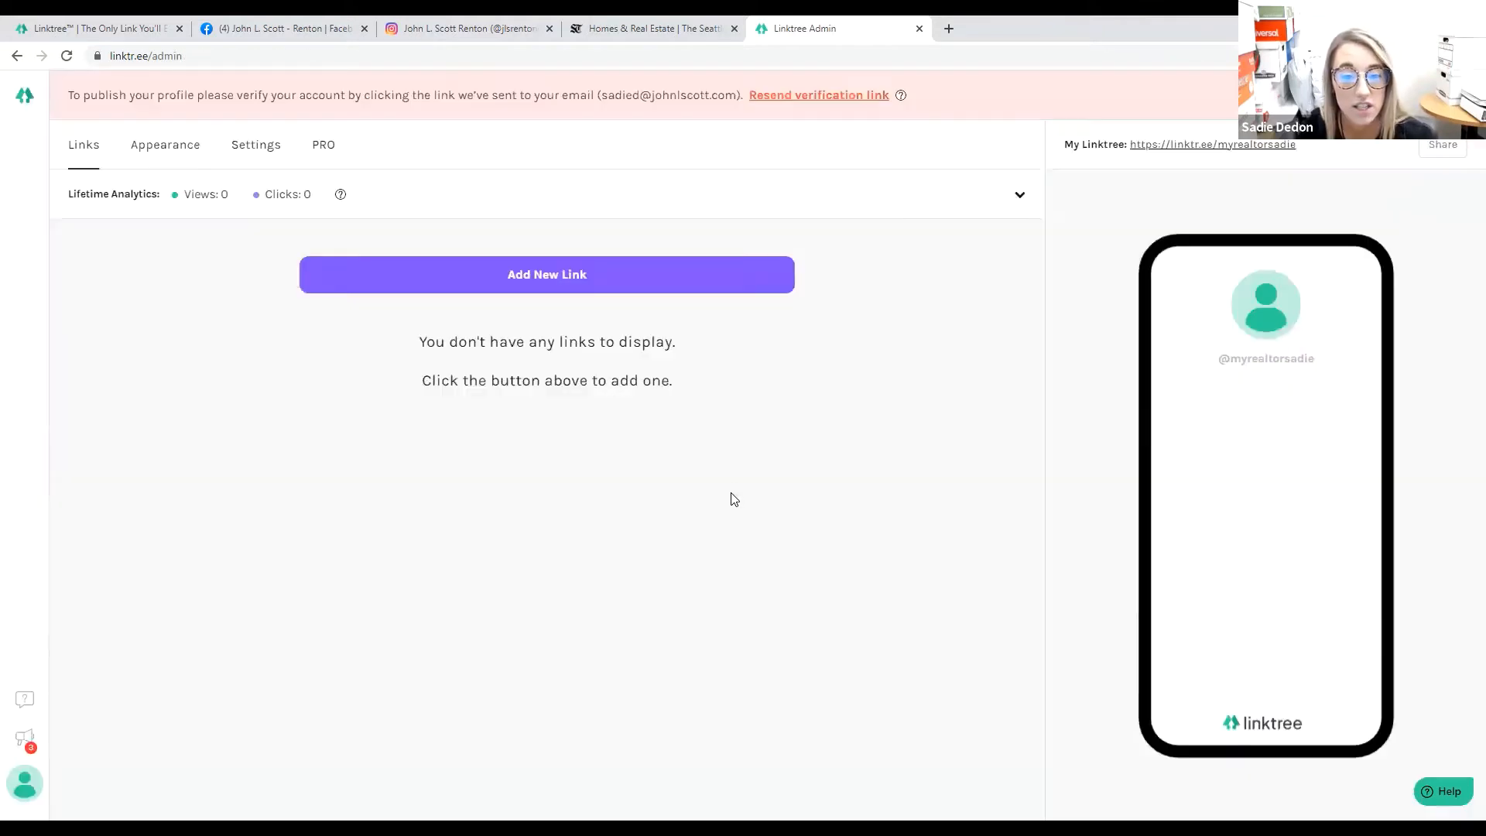
pyautogui.click(950, 28)
# Load the Microsoft Office home site from 'mail.office' and sign in with the work or school account.
pyautogui.write('mail')
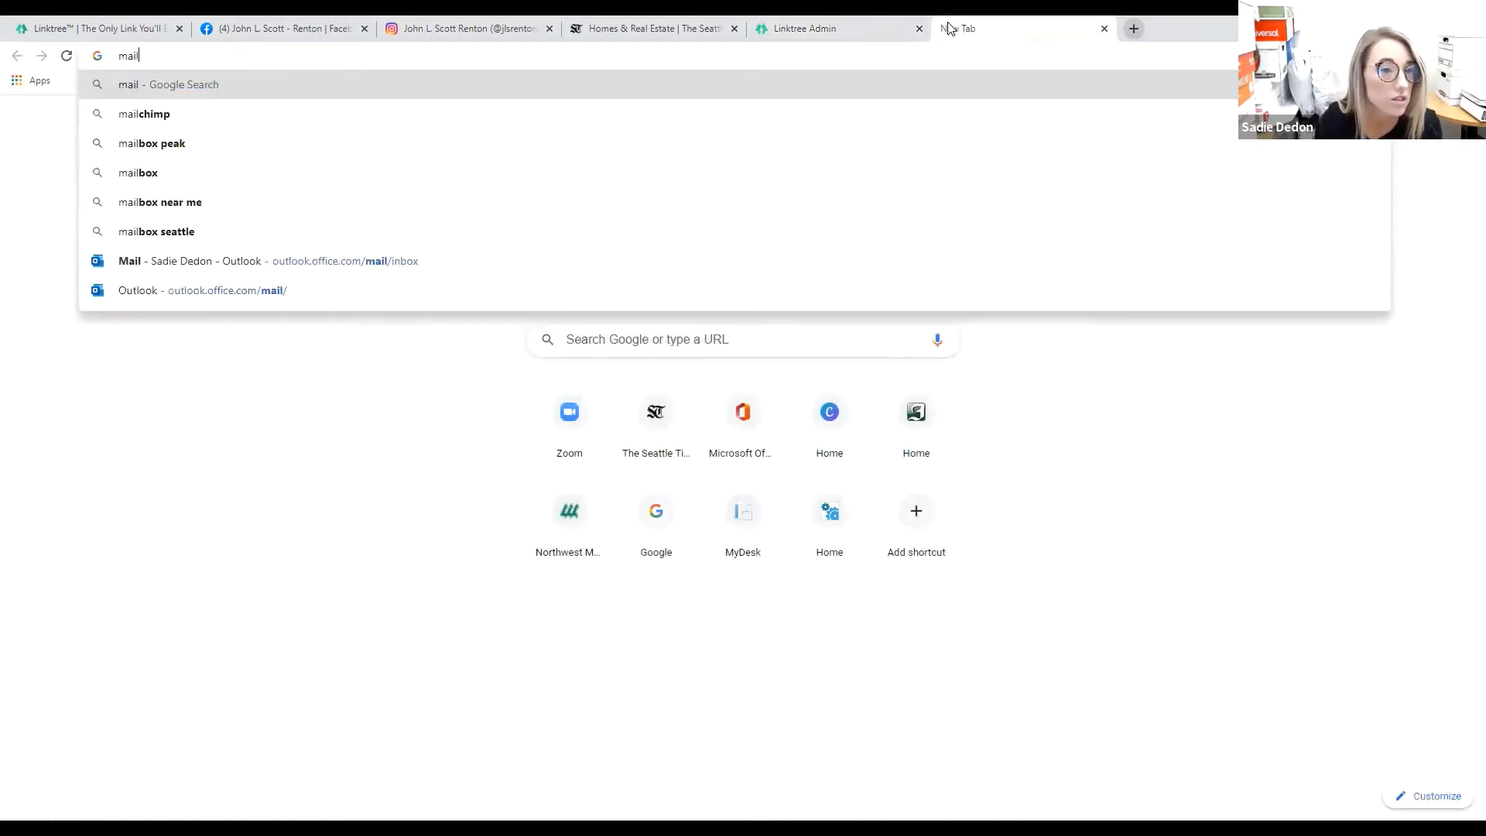
pyautogui.write('.office')
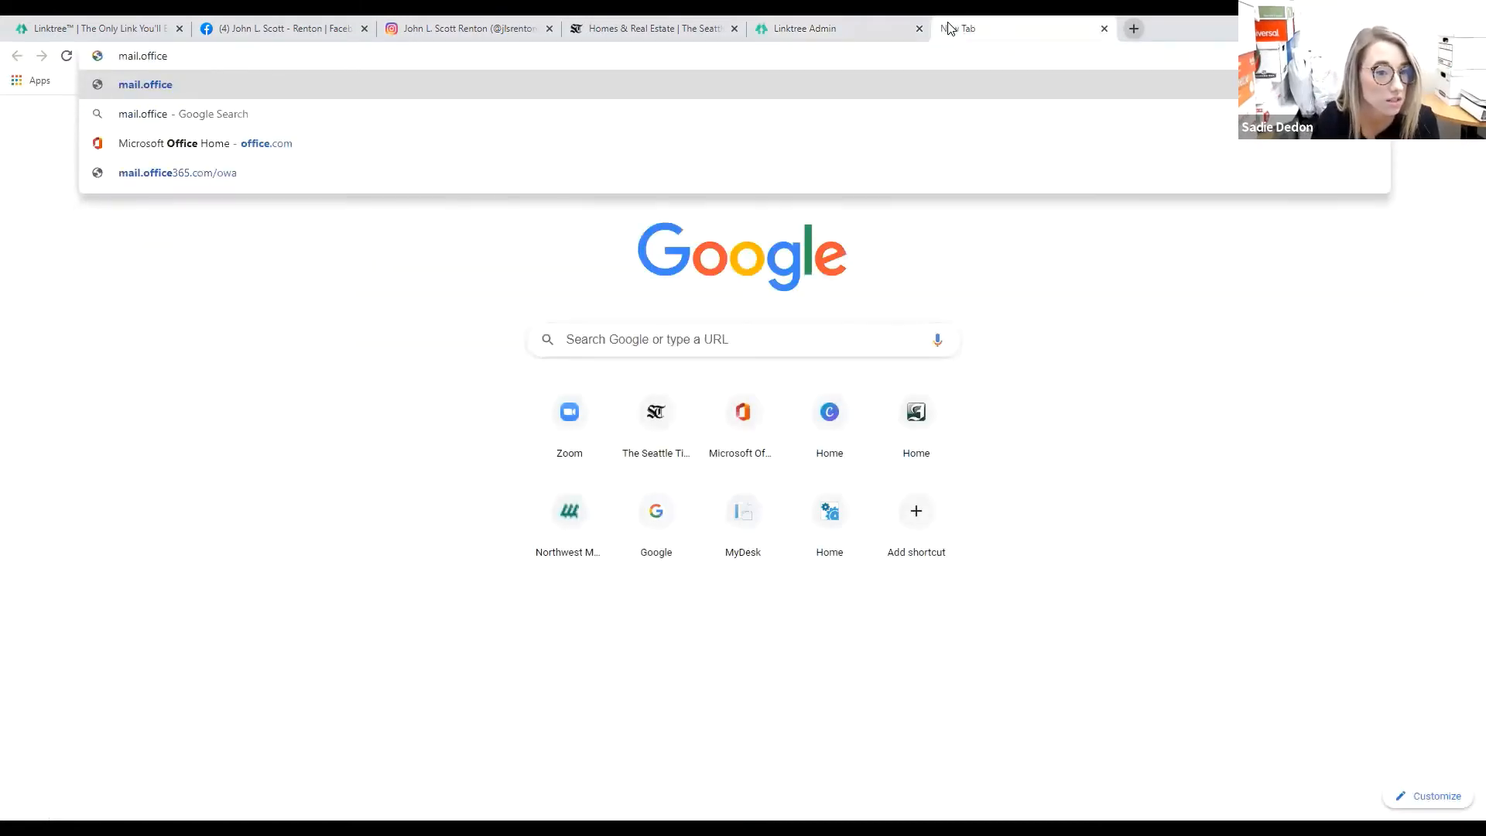
pyautogui.press('Down')
pyautogui.press('Down')
pyautogui.press('Return')
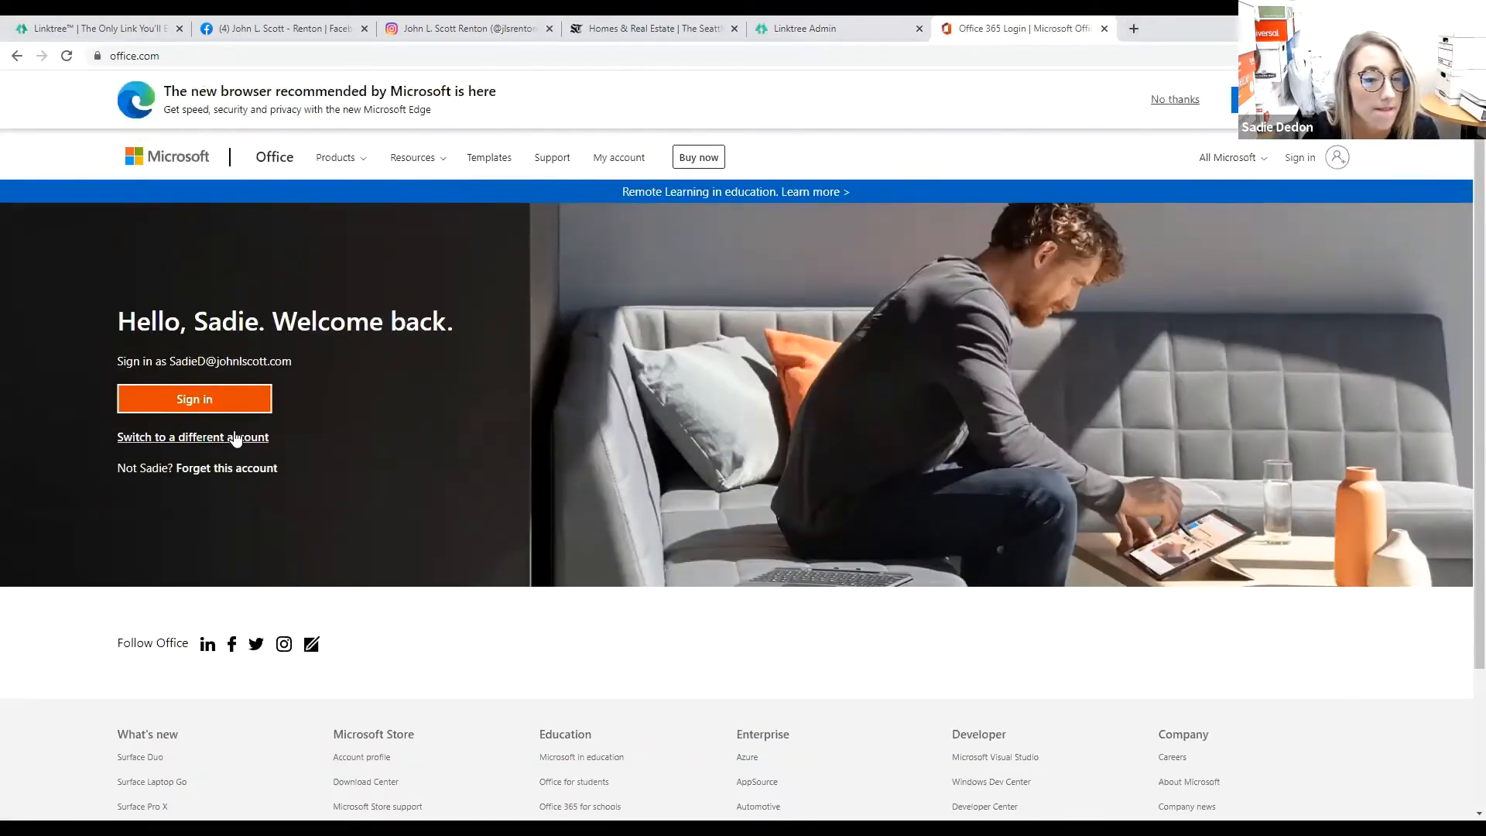
pyautogui.click(194, 400)
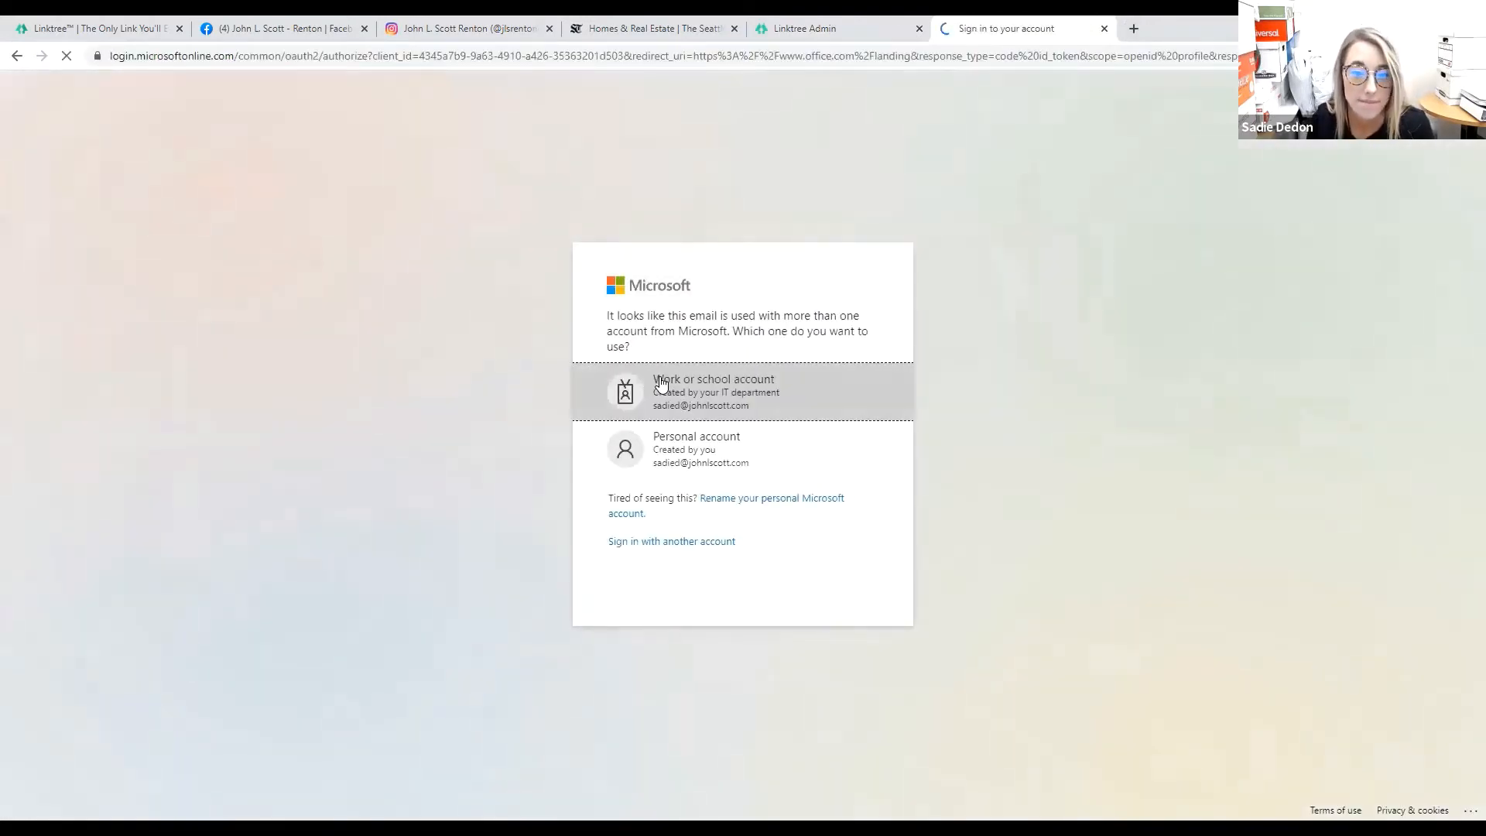
pyautogui.click(662, 383)
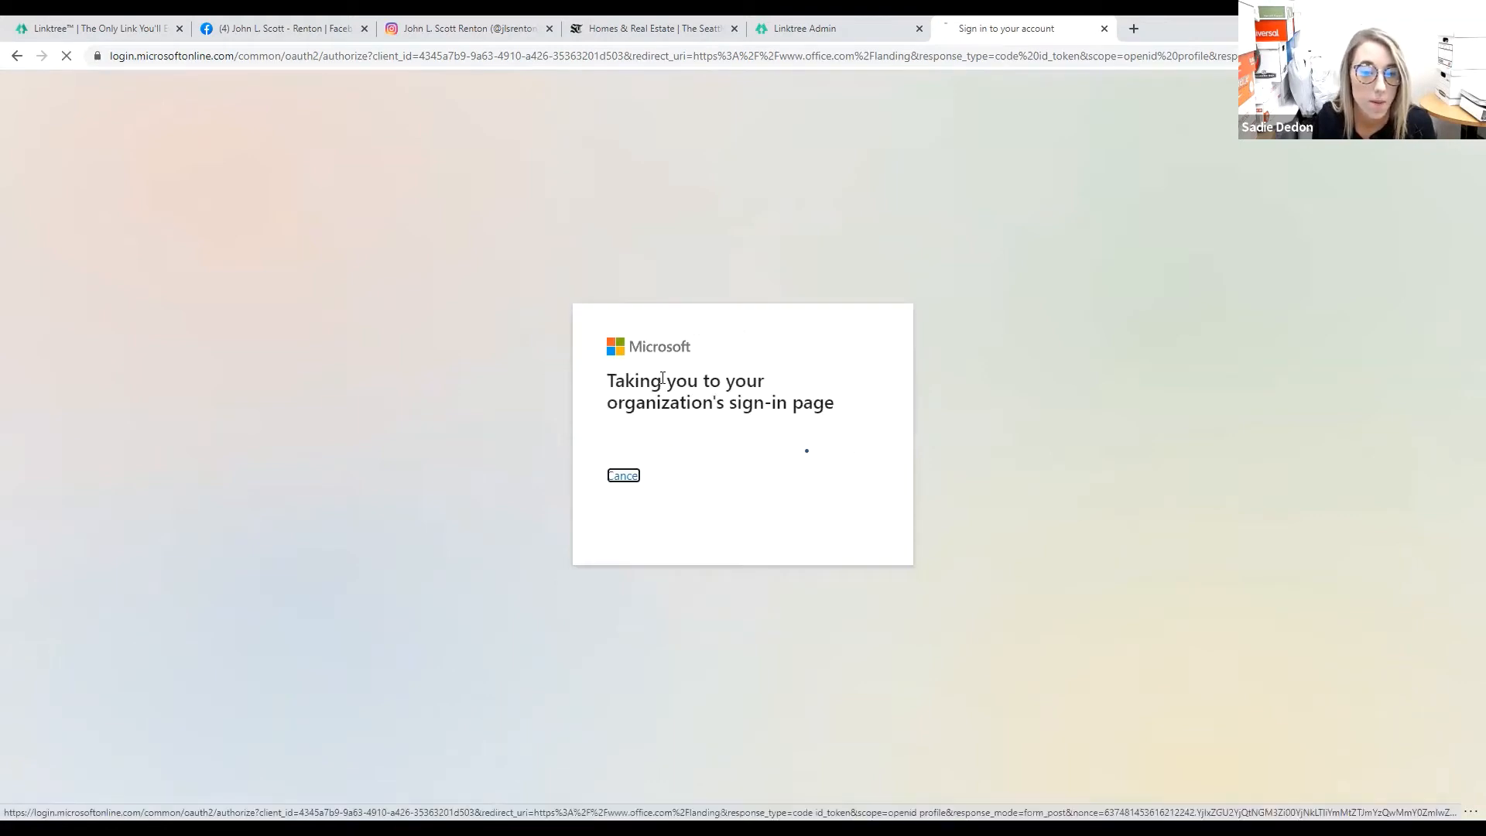
# Enter the account password, decline staying signed in, and switch from Office home to Outlook mail.
pyautogui.write('•')
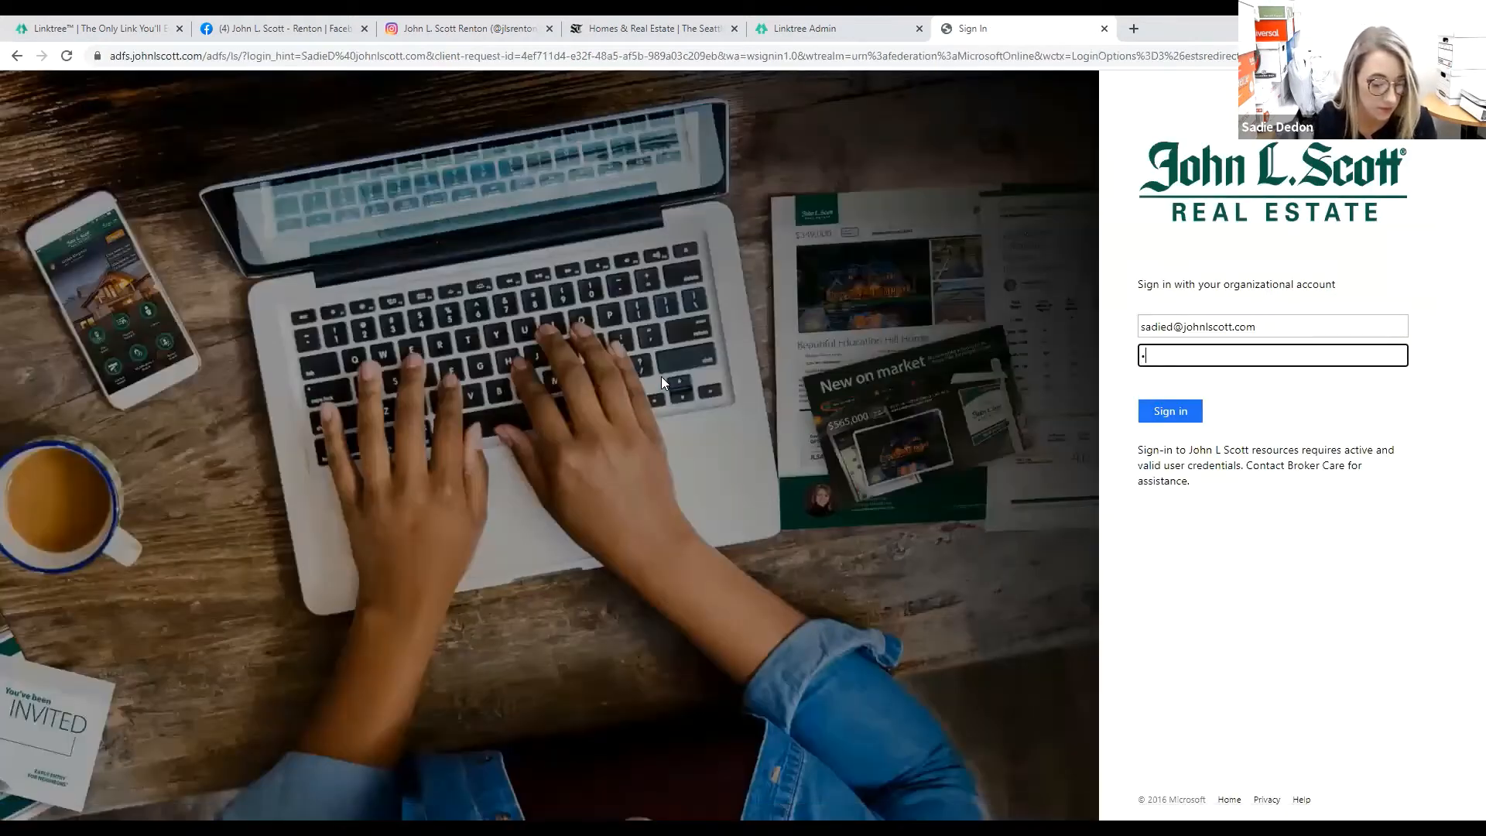
pyautogui.write('••••••••')
pyautogui.press('Return')
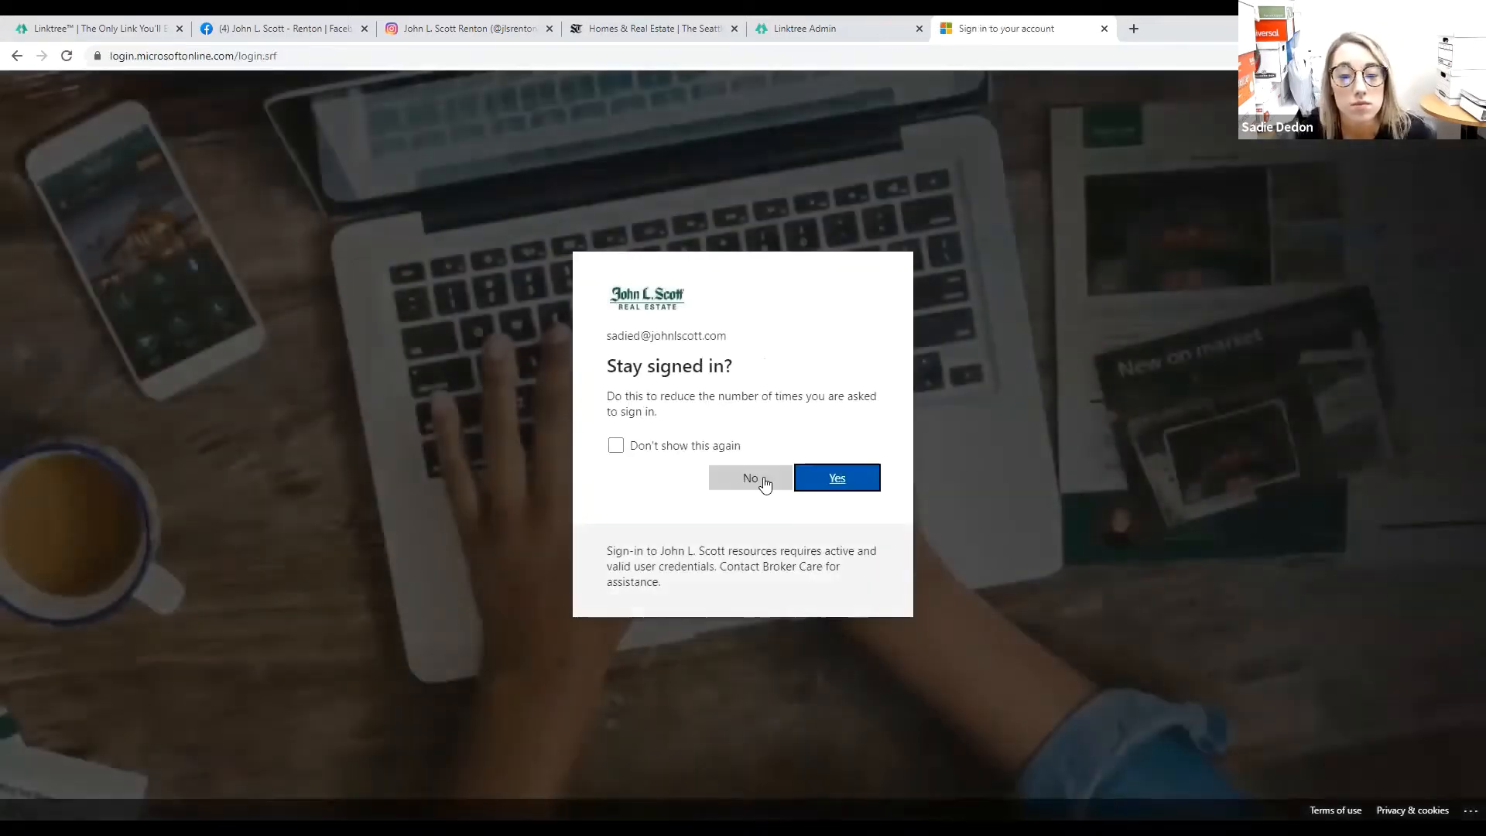
pyautogui.click(765, 484)
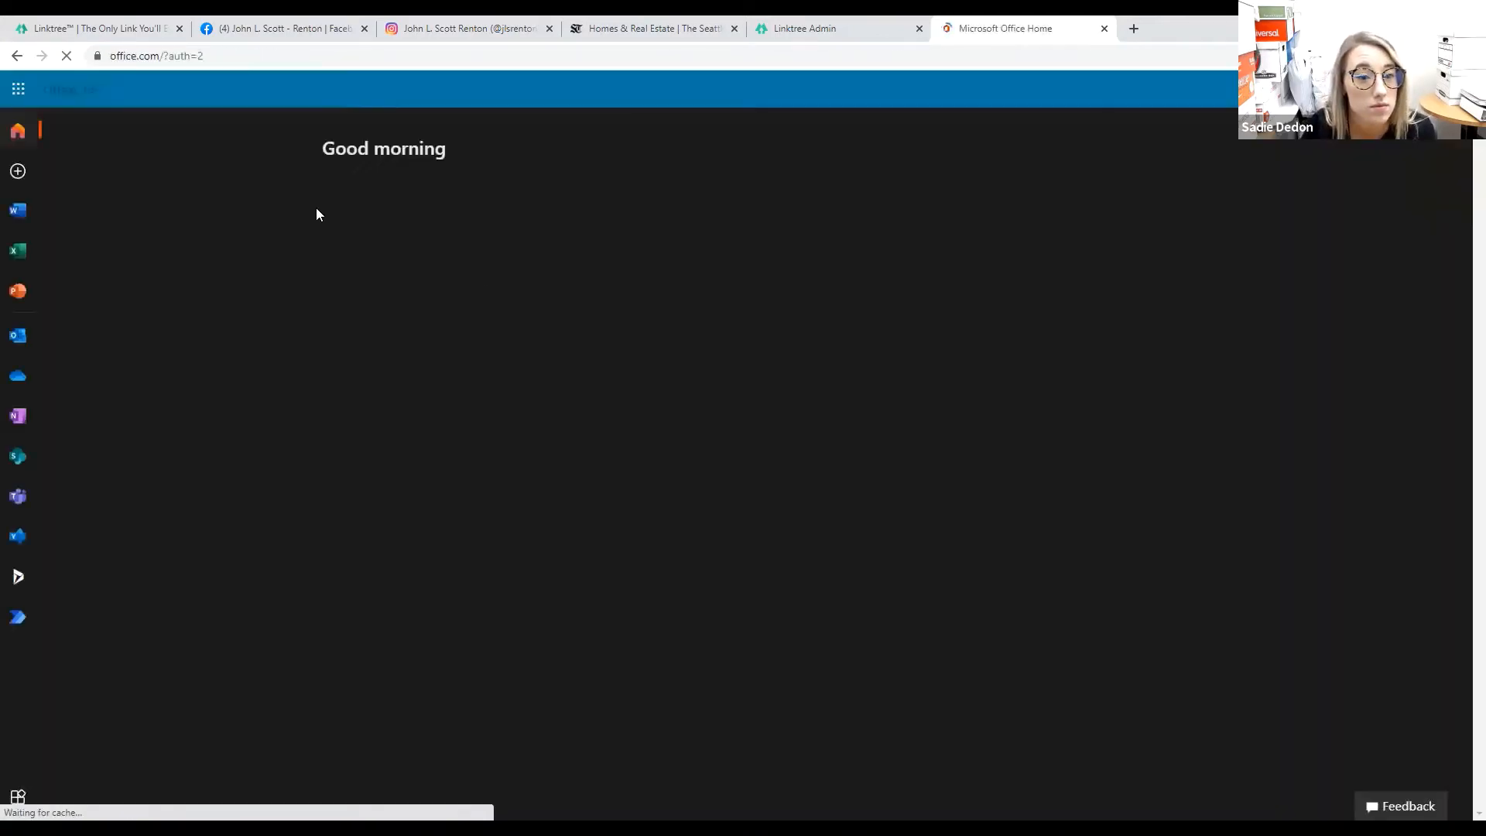
pyautogui.click(17, 337)
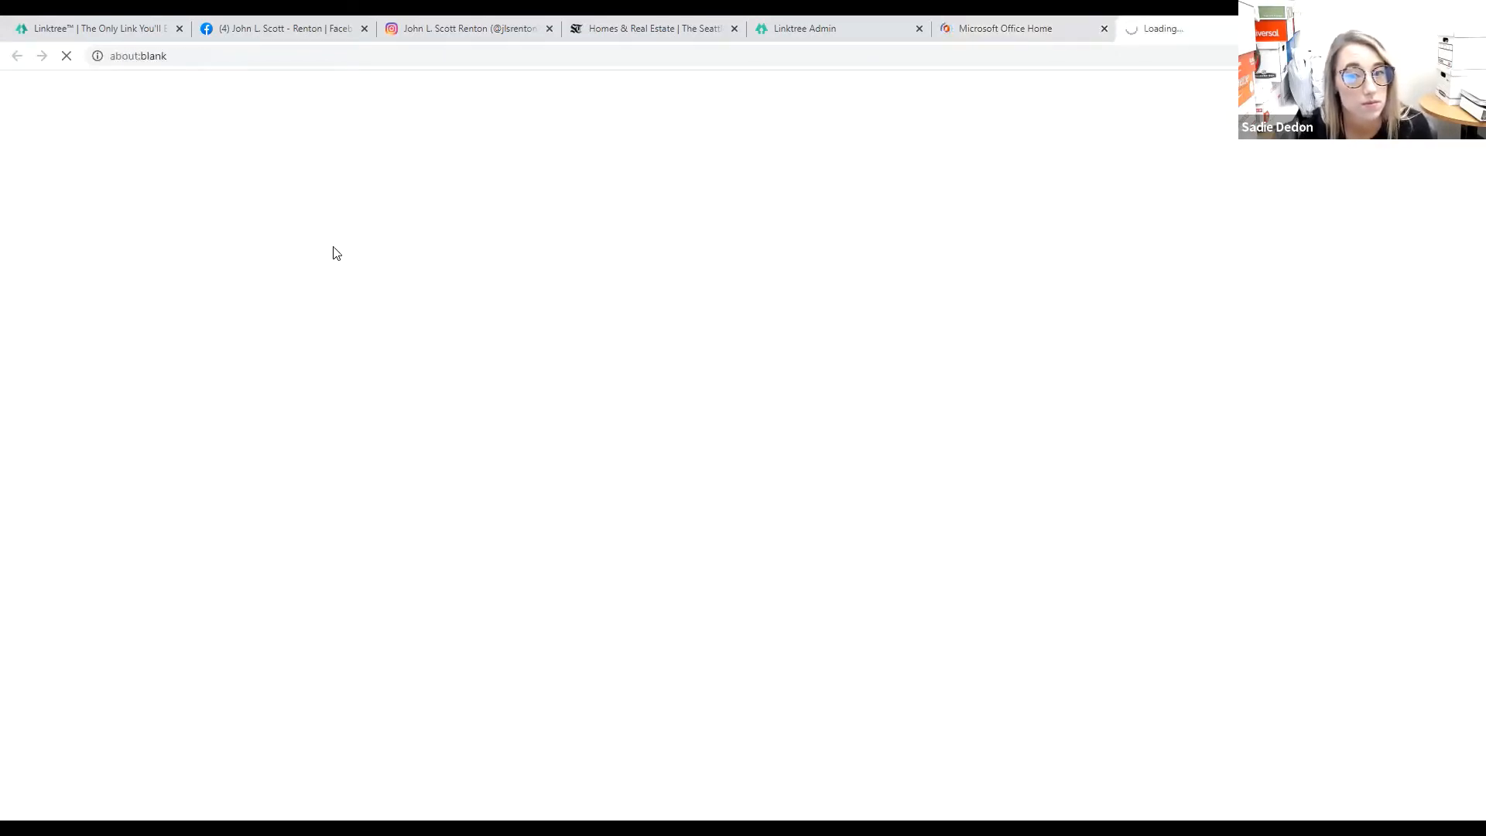
pyautogui.click(1105, 29)
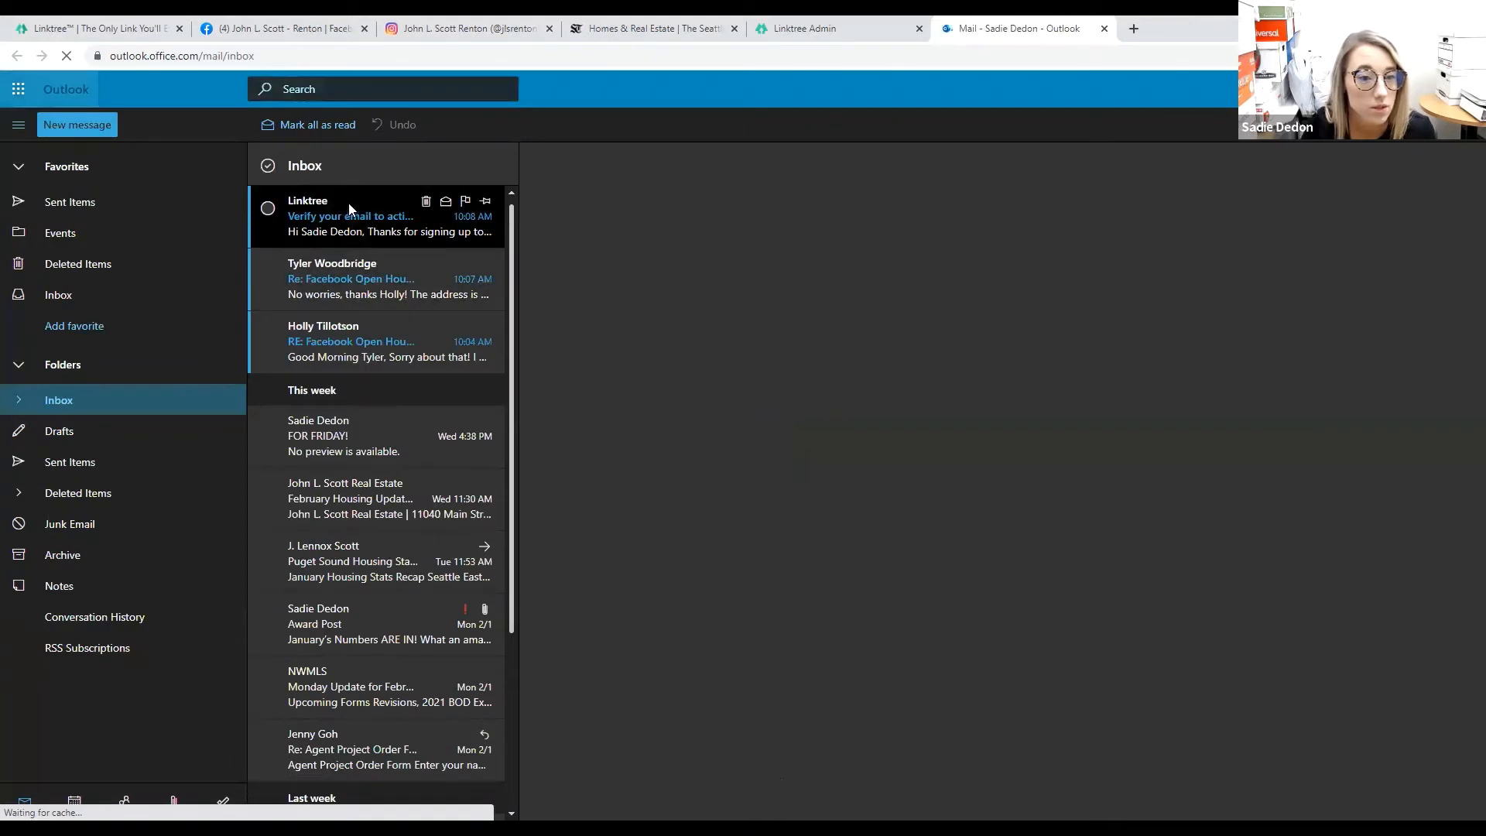
# Open Linktree's 'Verify your email' message and follow its Verify Email button.
pyautogui.click(351, 217)
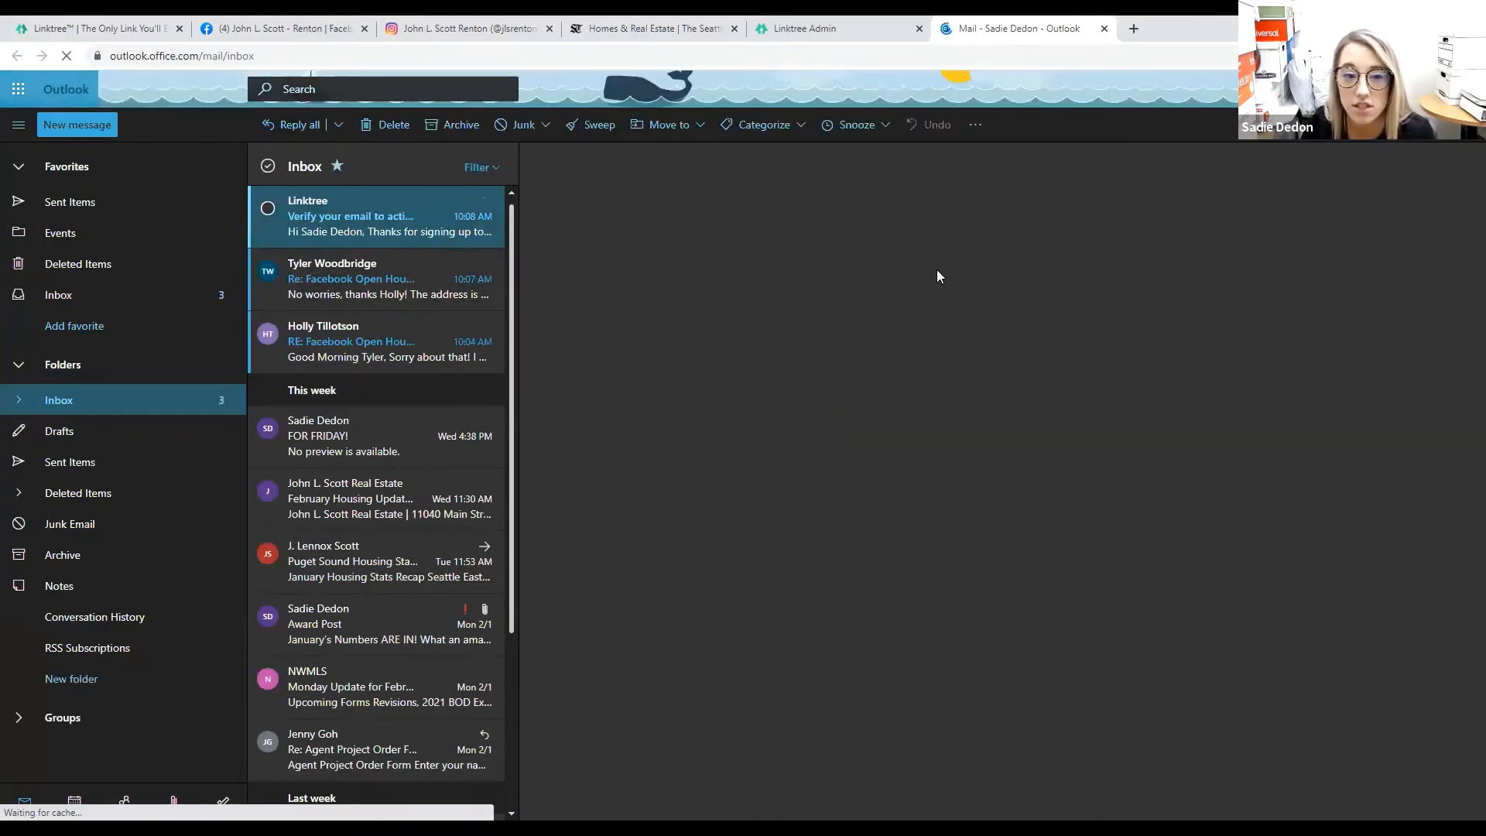
pyautogui.click(386, 200)
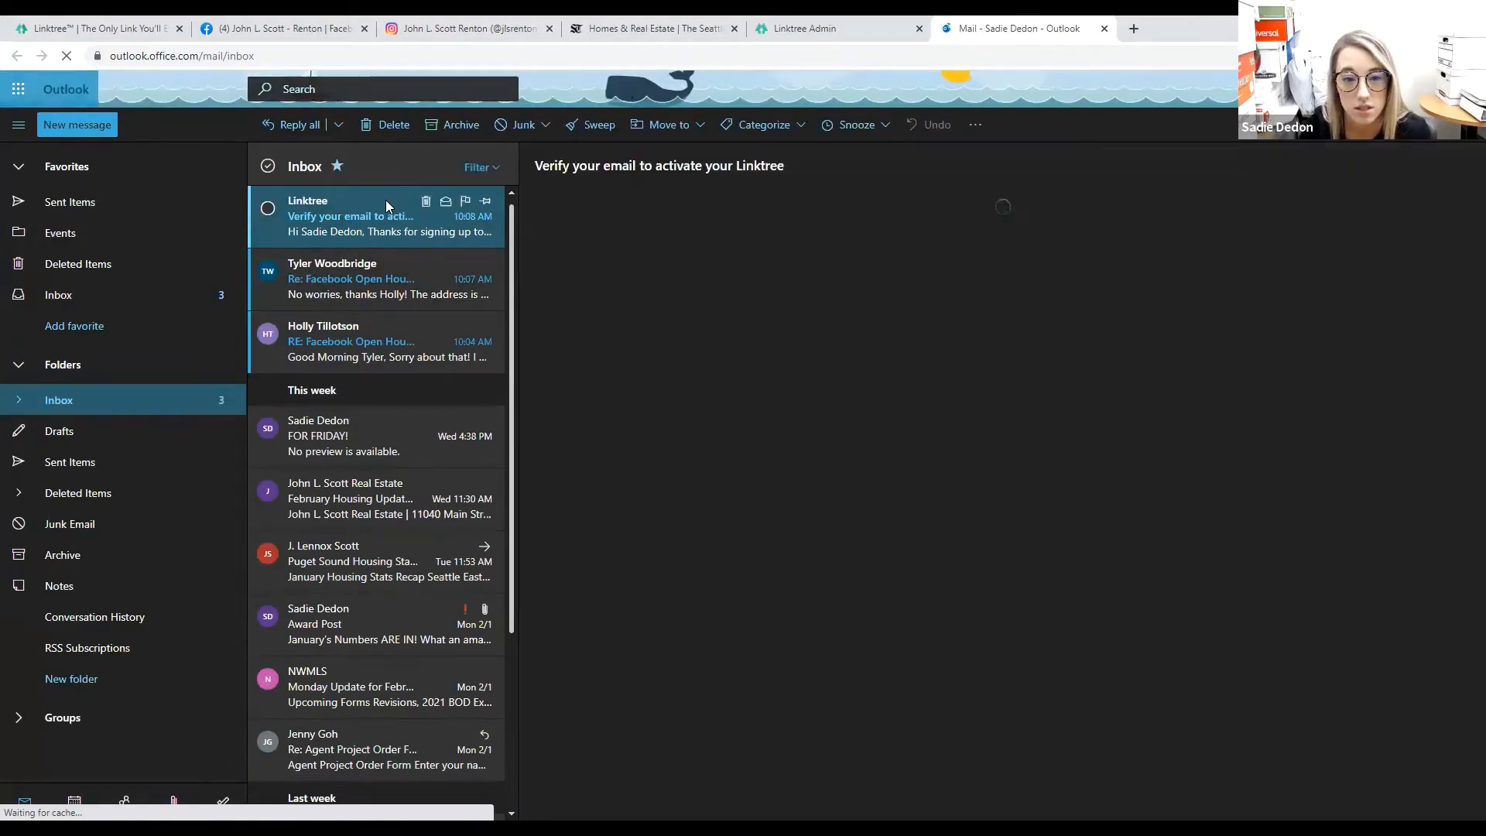
pyautogui.click(998, 446)
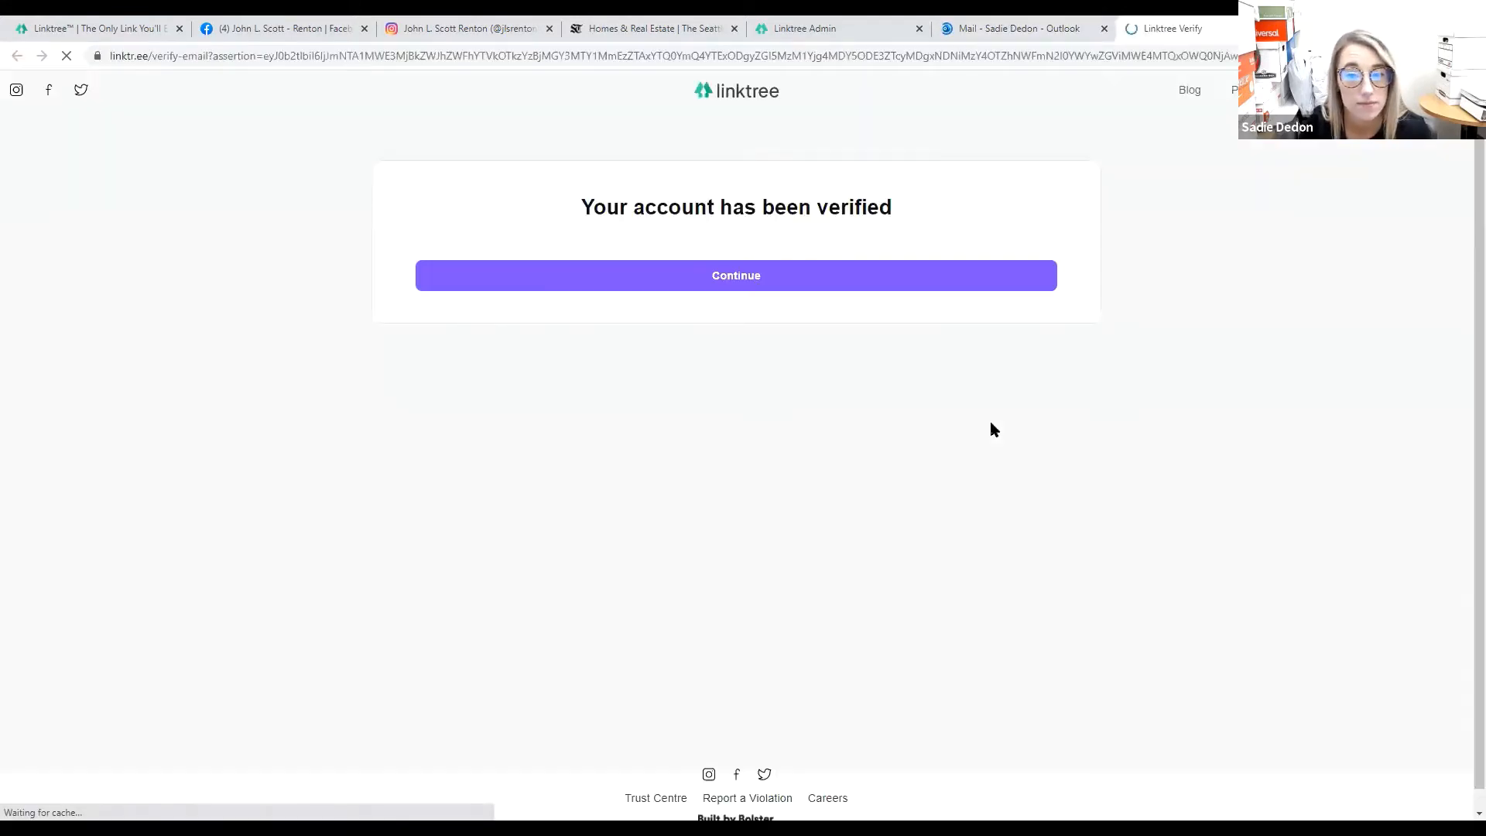
# Close the Outlook and old admin tabs, continue into the account, and close the Welcome to Linktree panel.
pyautogui.click(1105, 28)
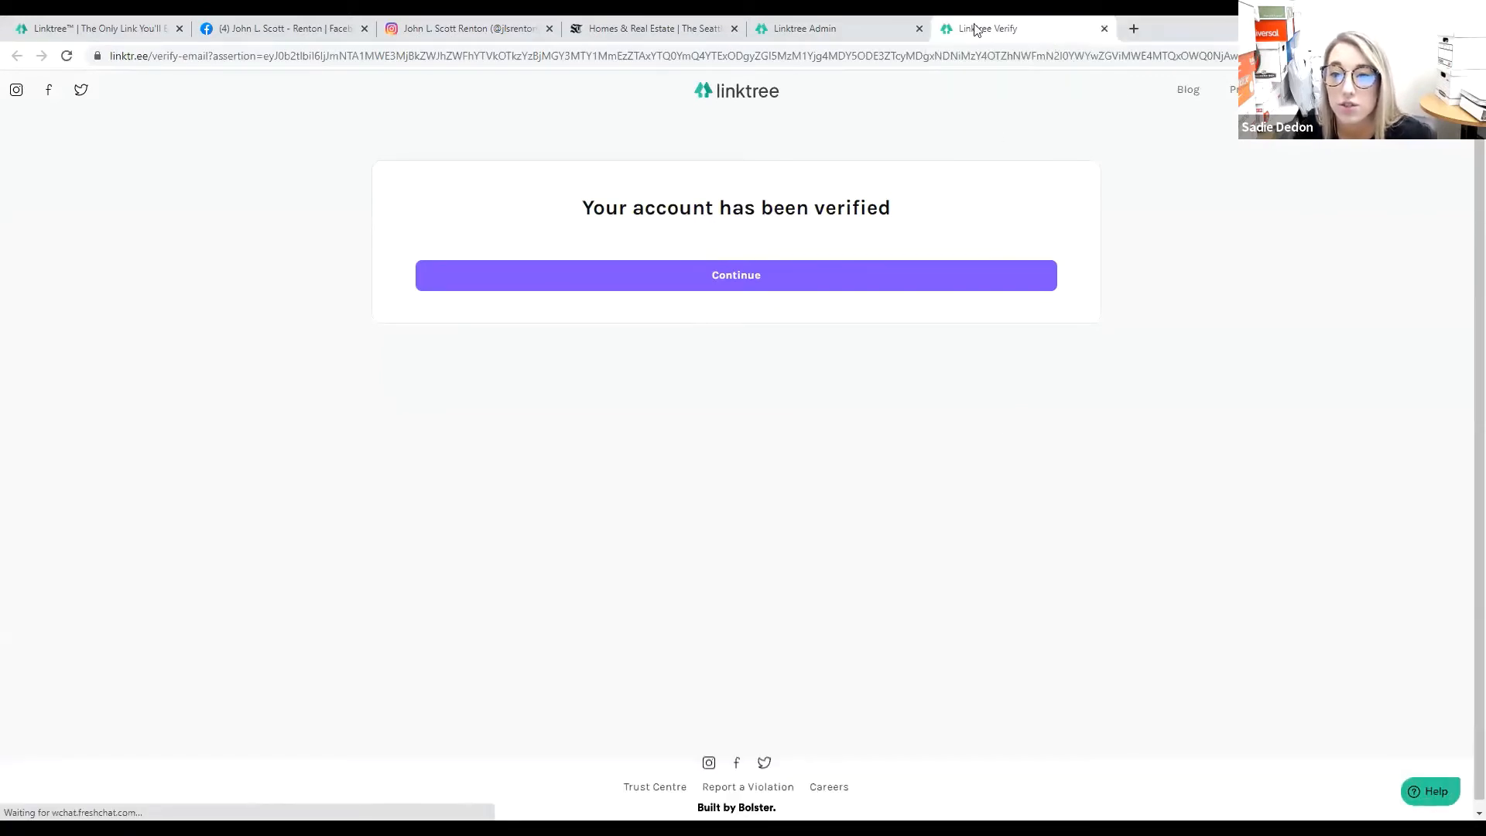
pyautogui.click(919, 28)
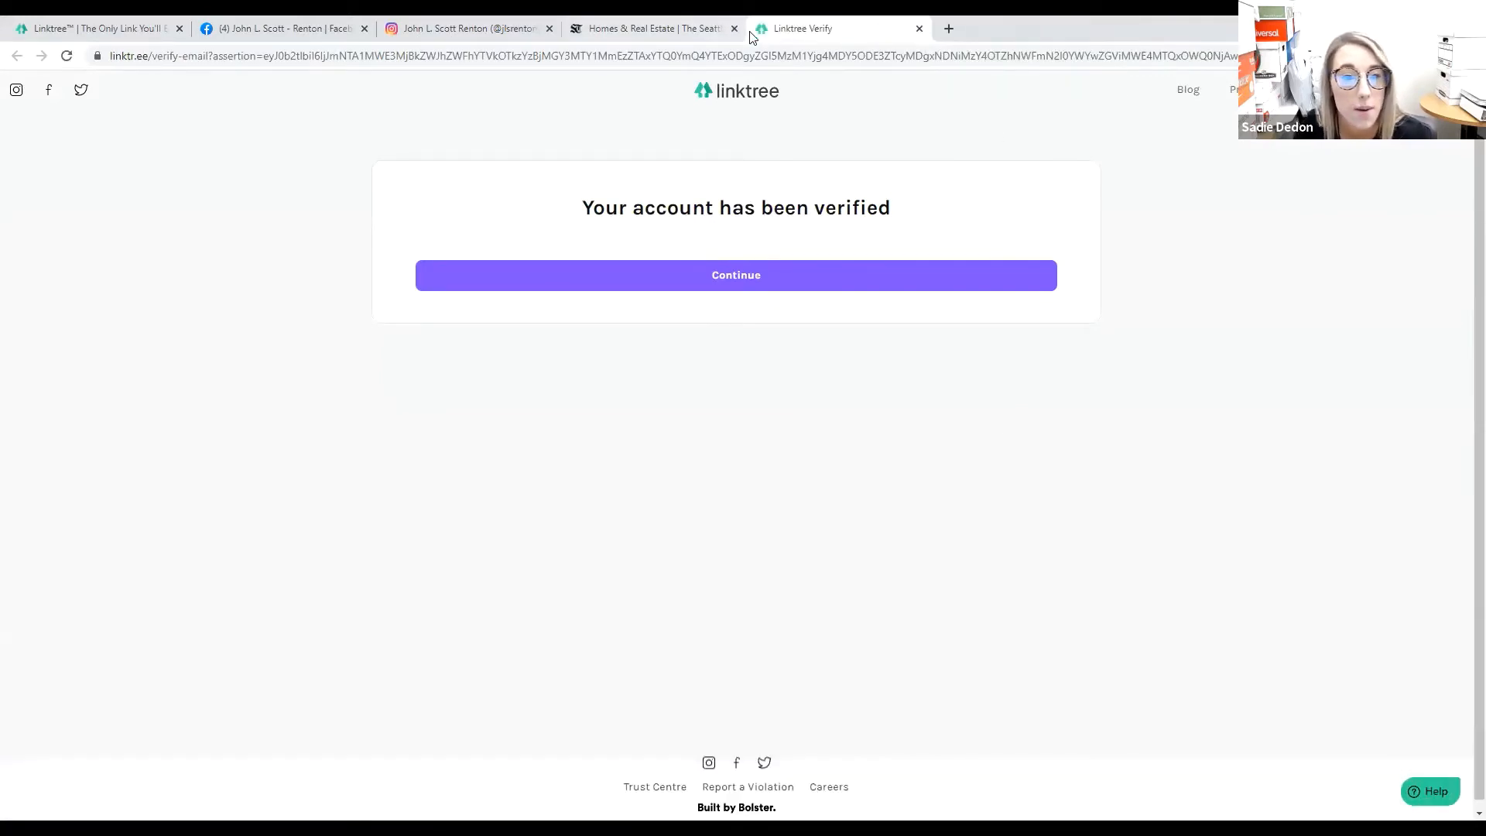
pyautogui.click(763, 281)
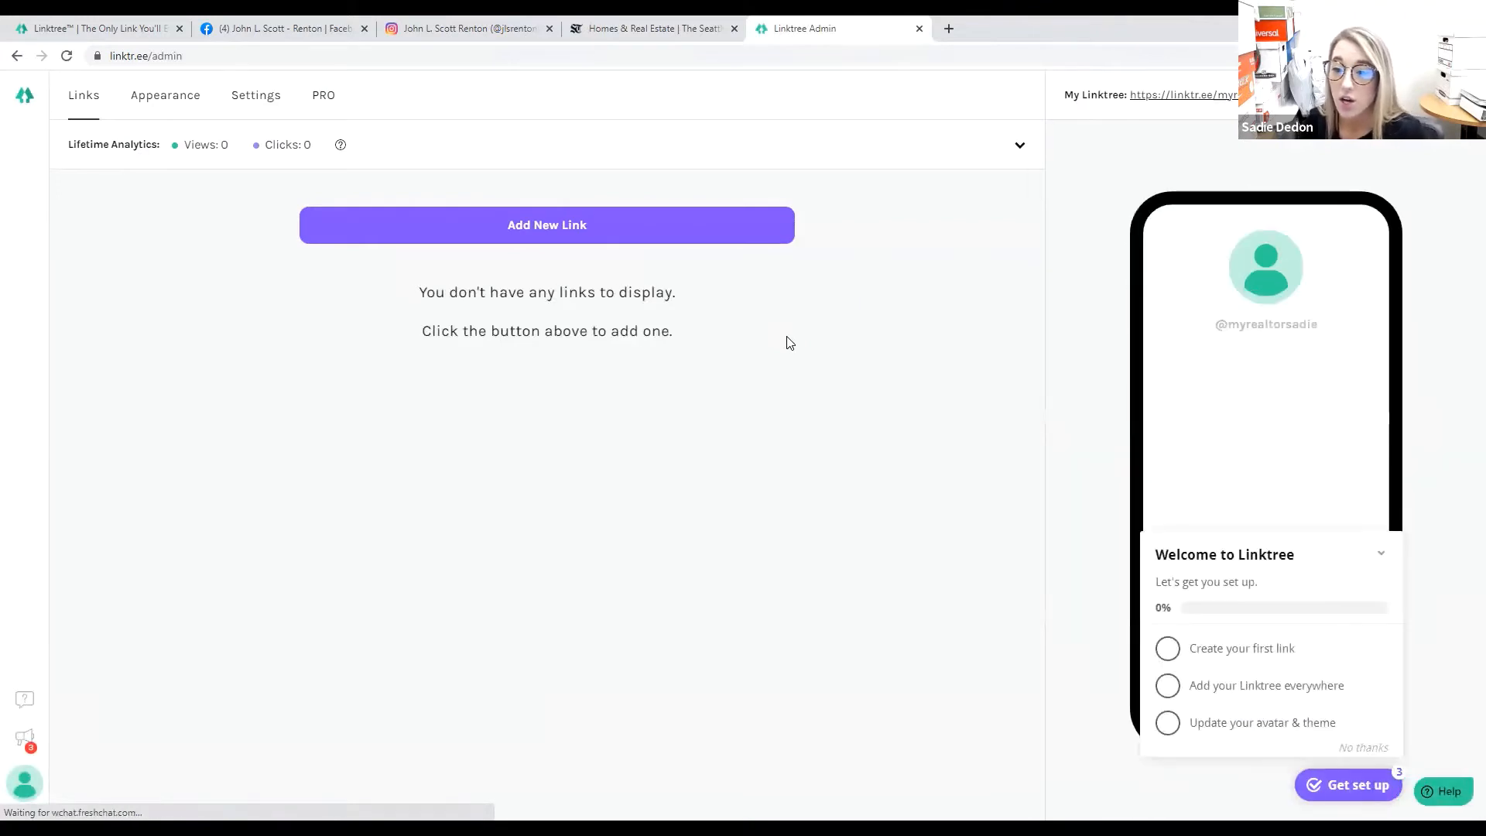
pyautogui.click(1383, 558)
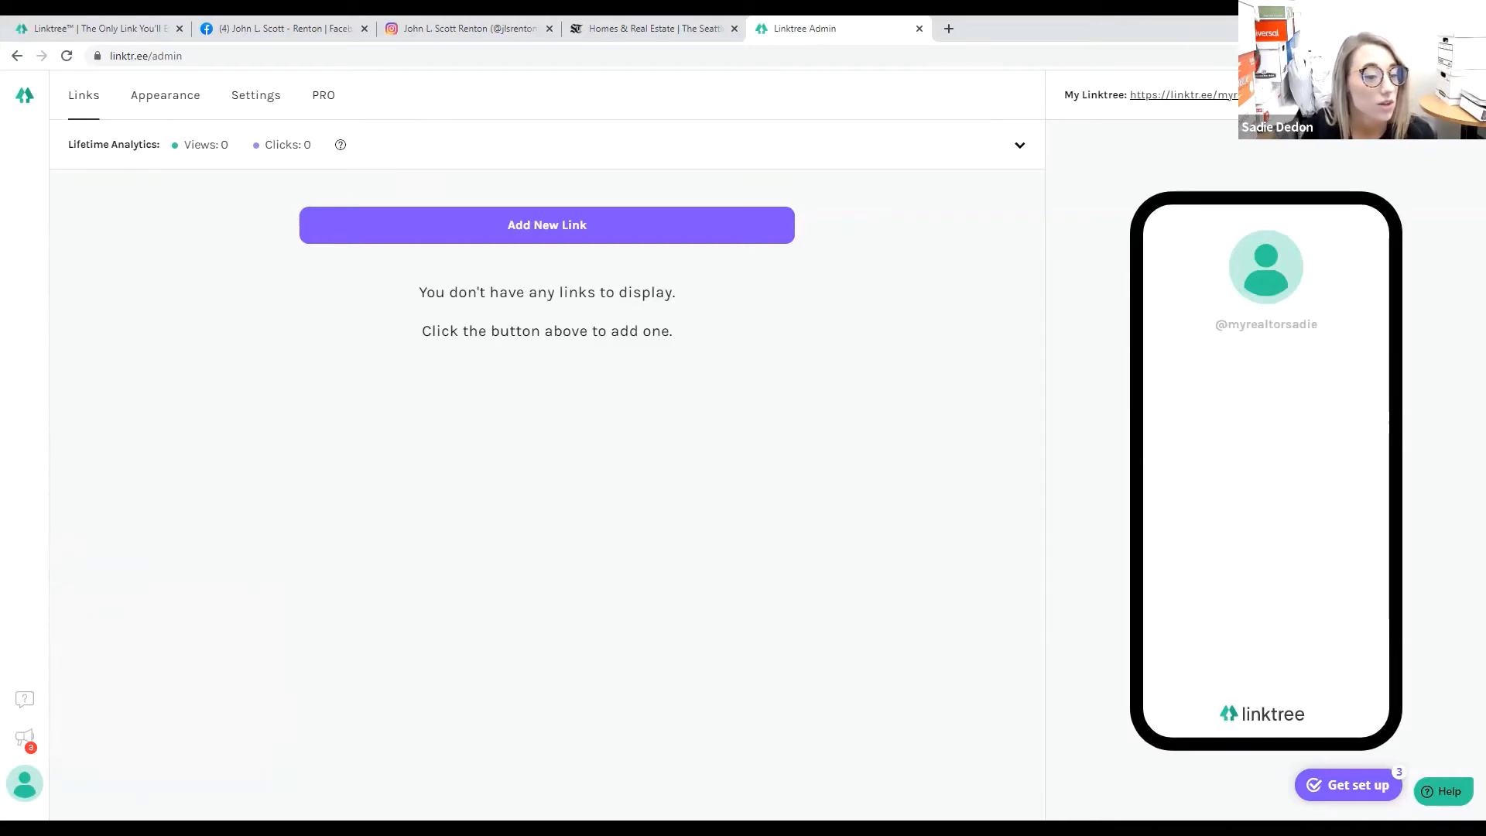
pyautogui.moveTo(31, 790)
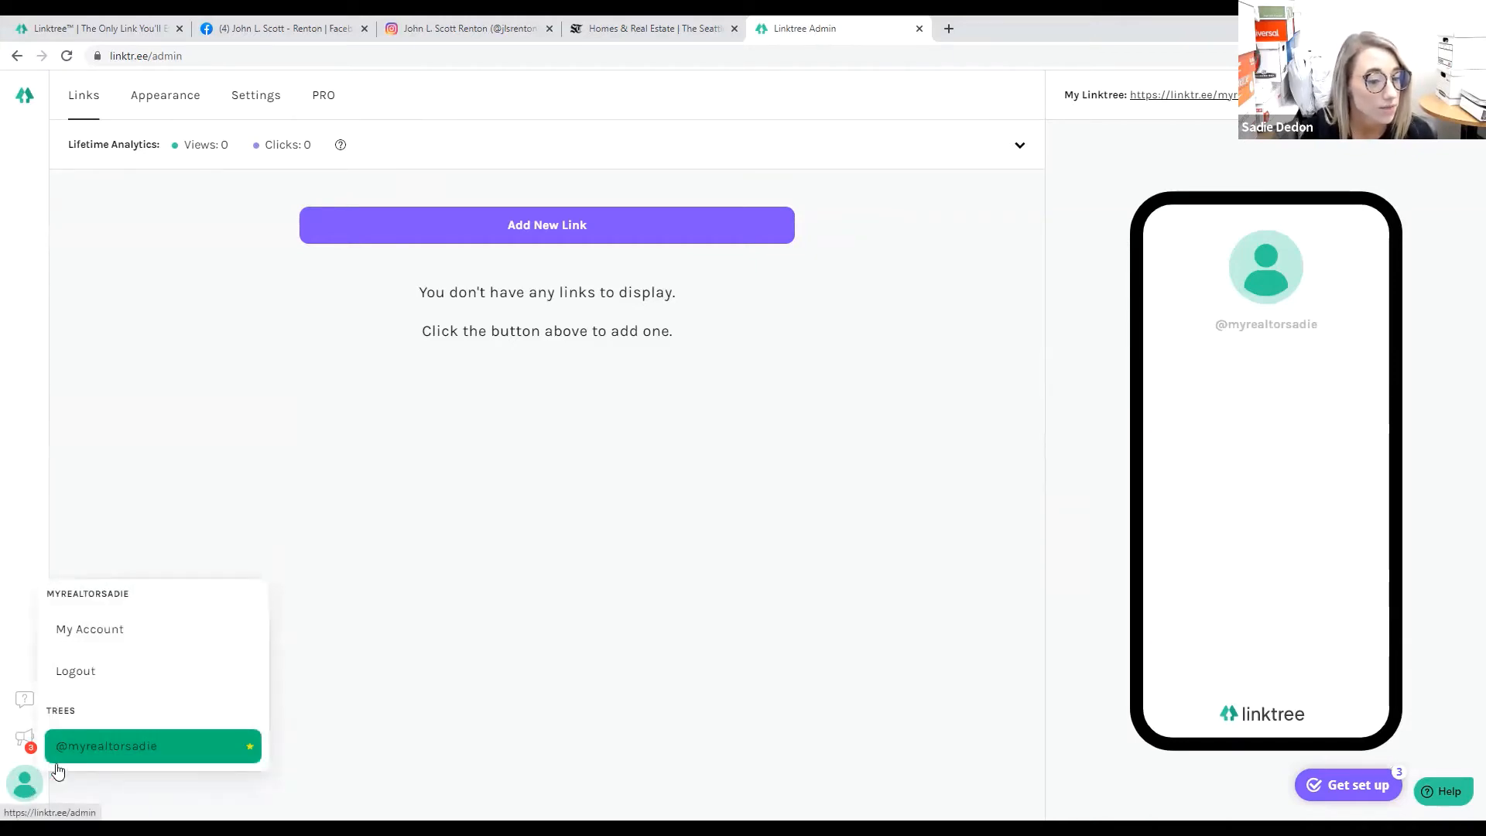
pyautogui.click(112, 642)
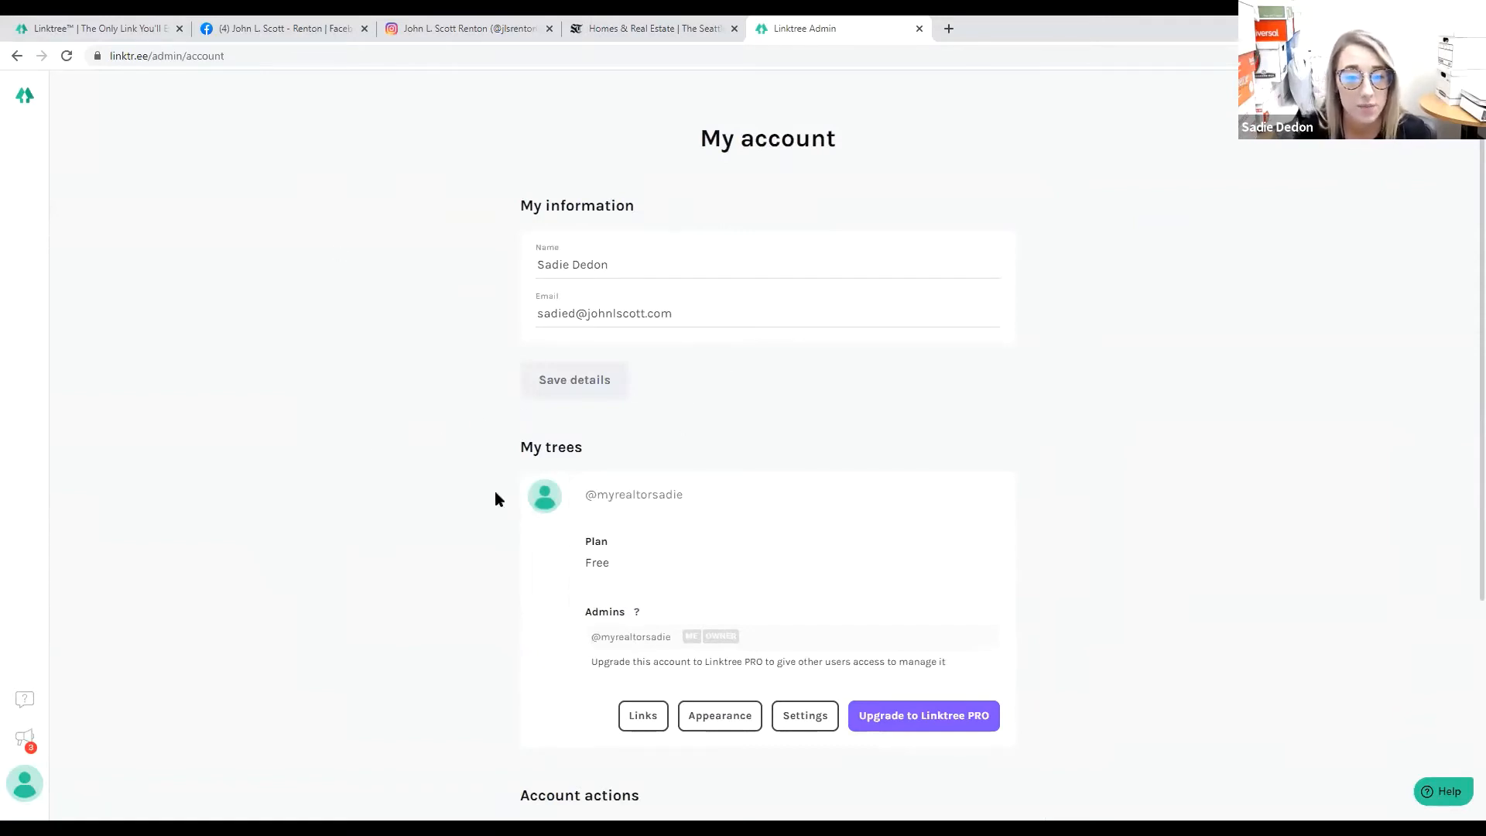
pyautogui.scroll(-3, 496, 495)
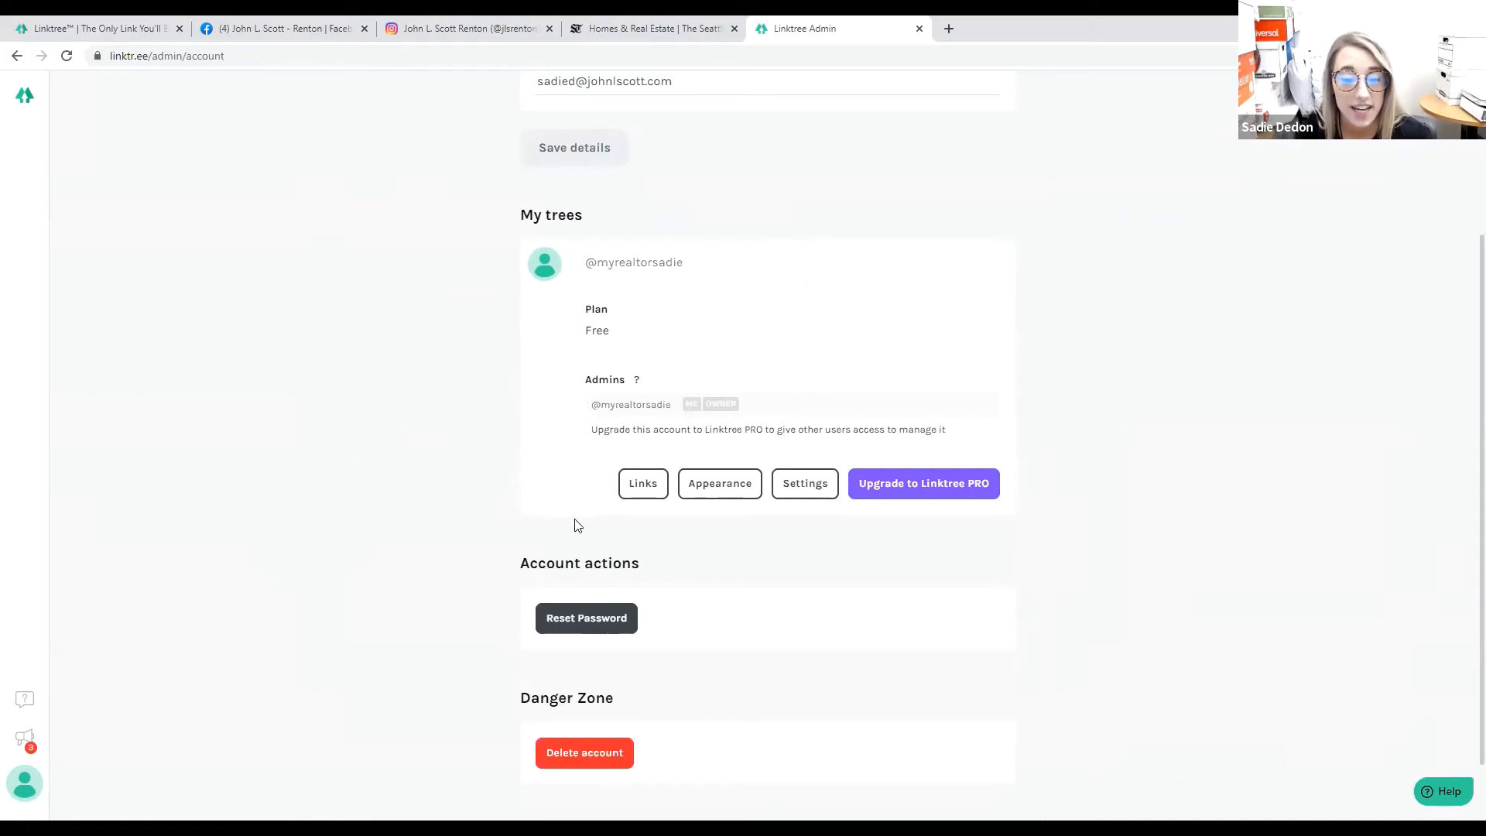
pyautogui.scroll(-1, 573, 521)
pyautogui.scroll(4, 571, 521)
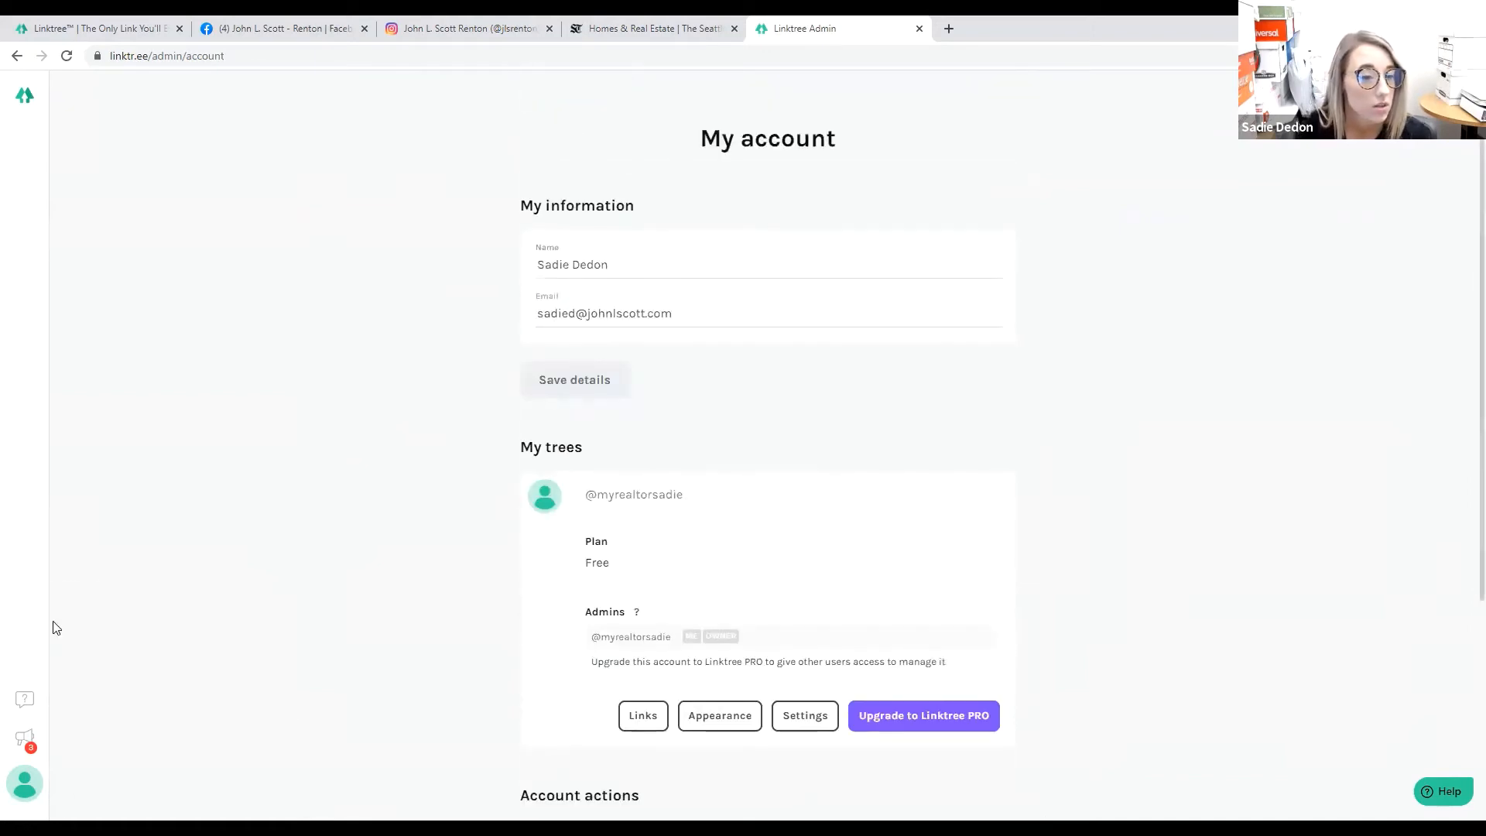
pyautogui.click(24, 97)
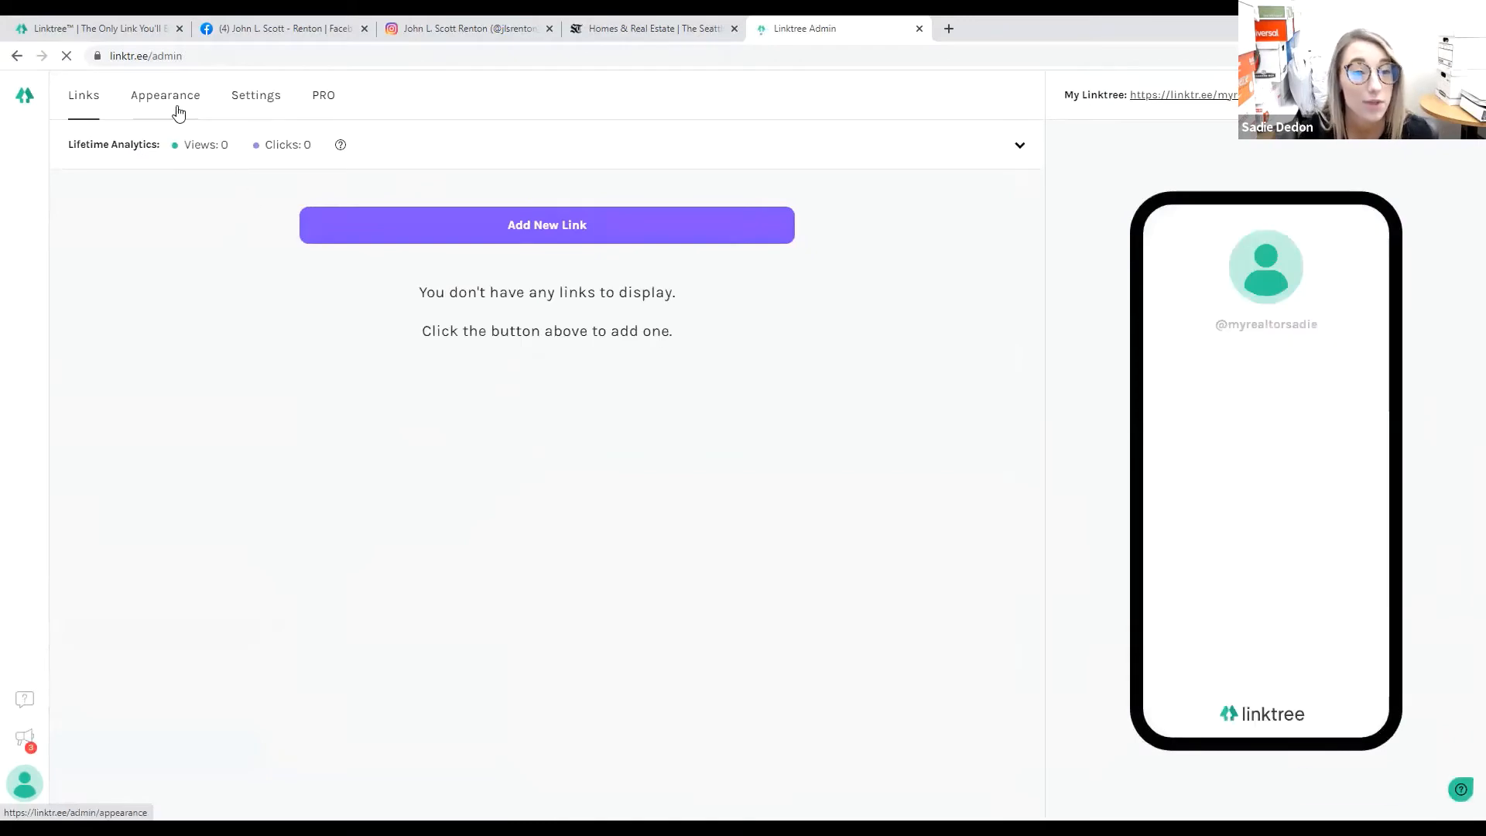
# On the Appearance tab, pick a profile image from Facebook and authorise access to the Facebook account.
pyautogui.click(172, 121)
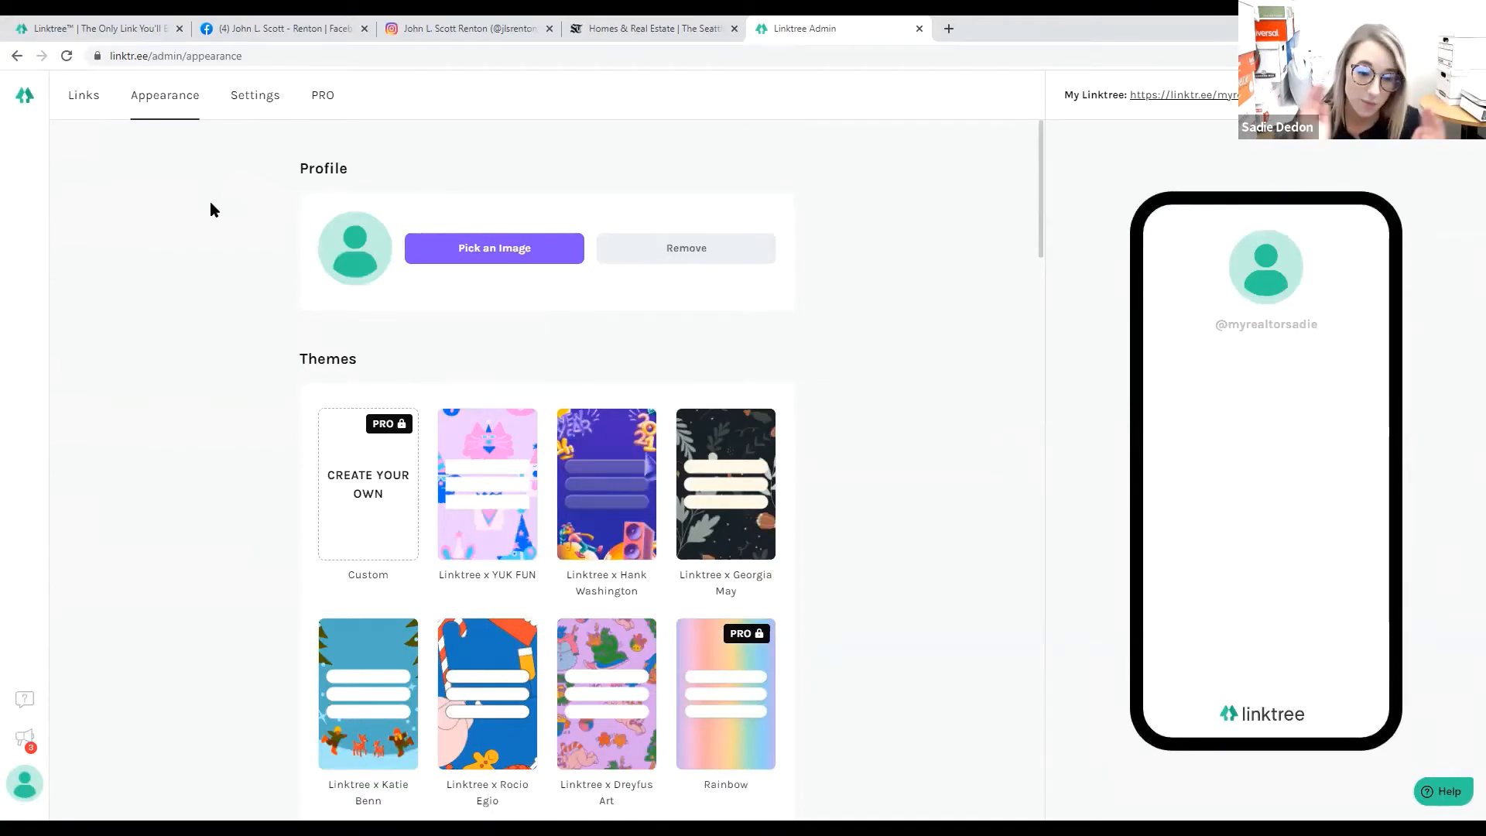
pyautogui.click(498, 247)
pyautogui.moveTo(491, 362)
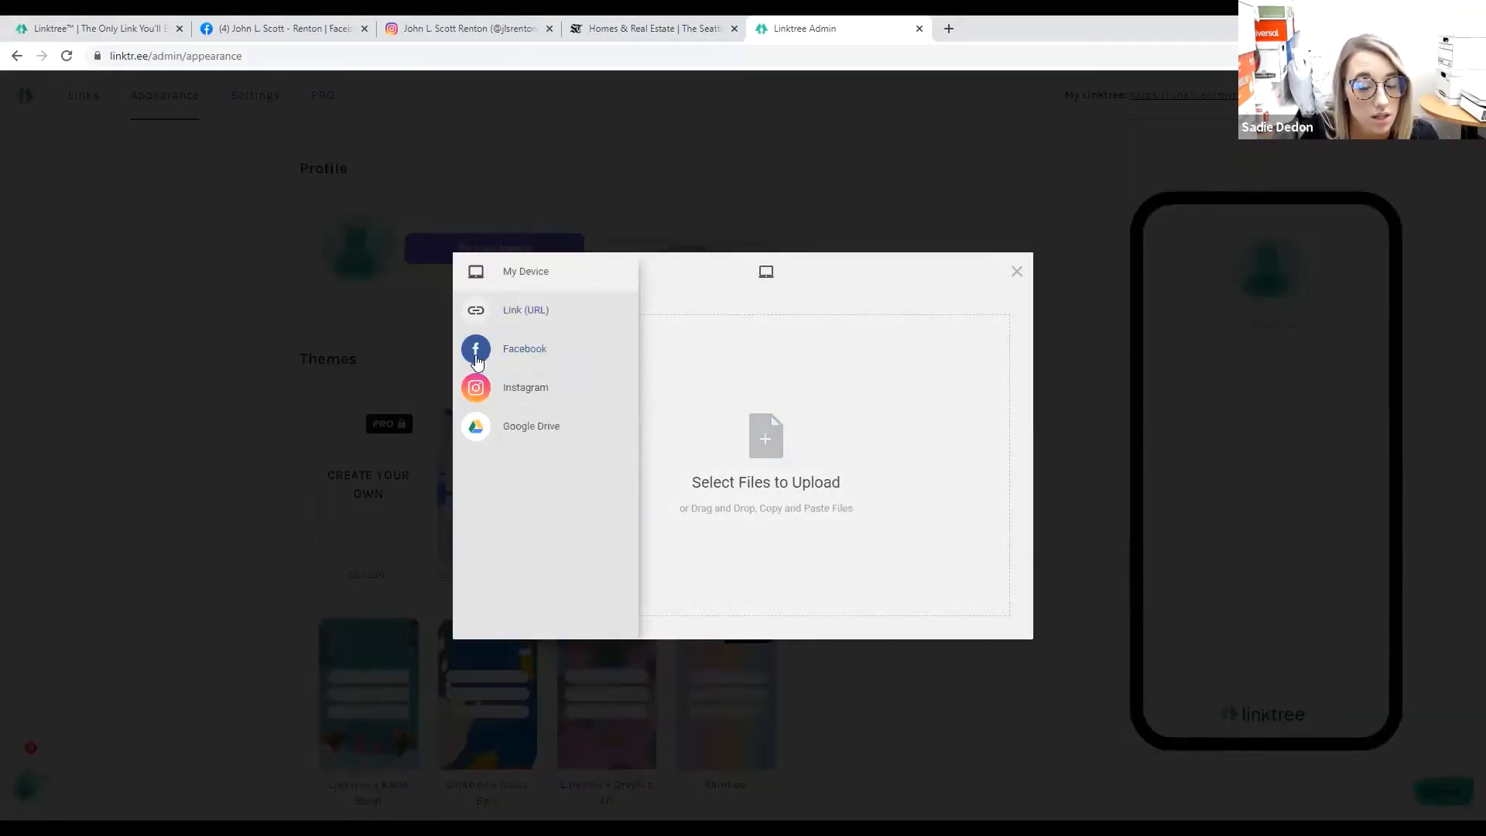
pyautogui.click(476, 358)
pyautogui.click(749, 502)
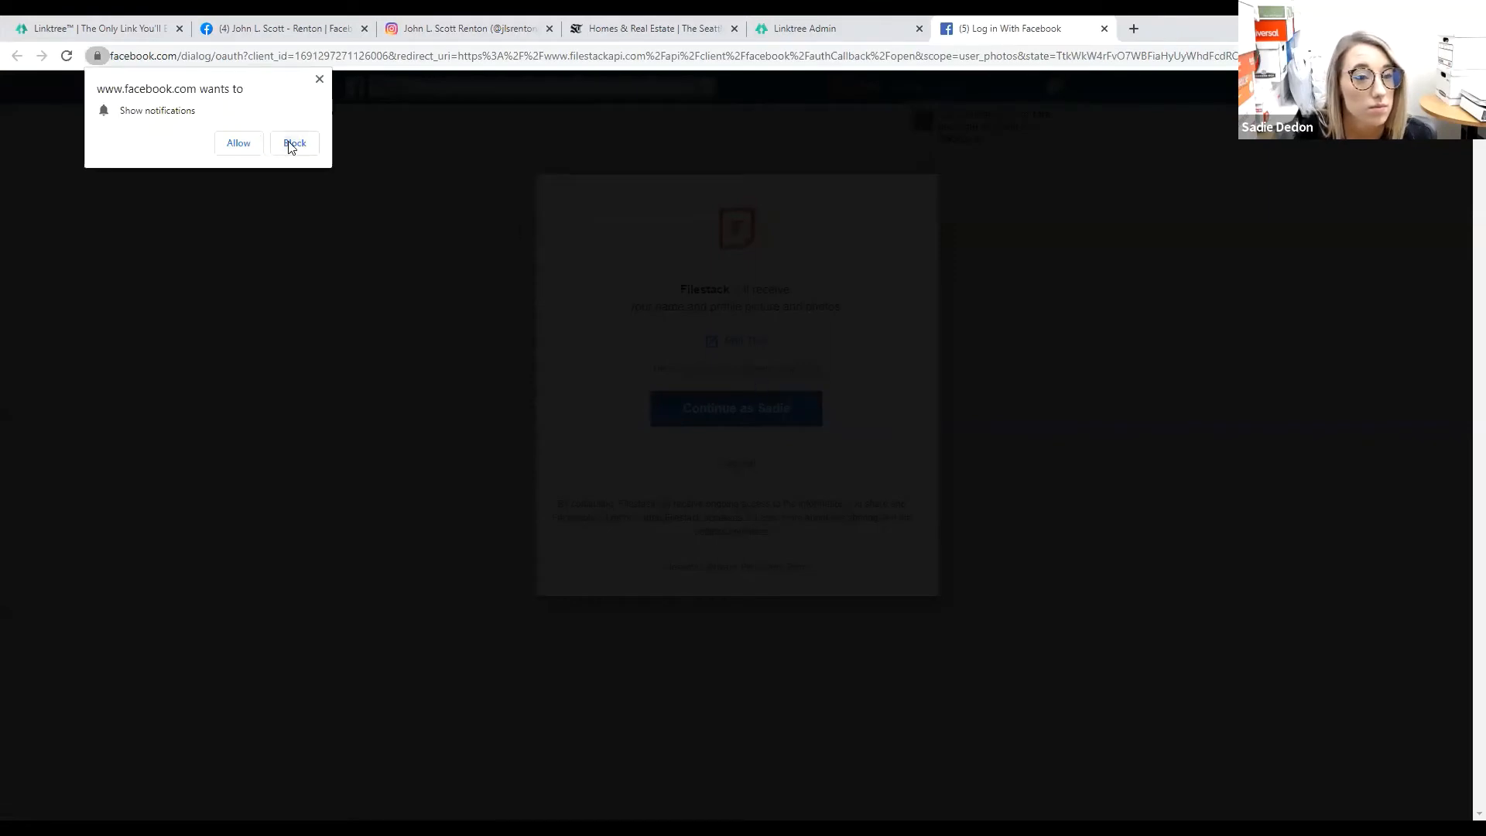
pyautogui.click(294, 143)
pyautogui.click(779, 402)
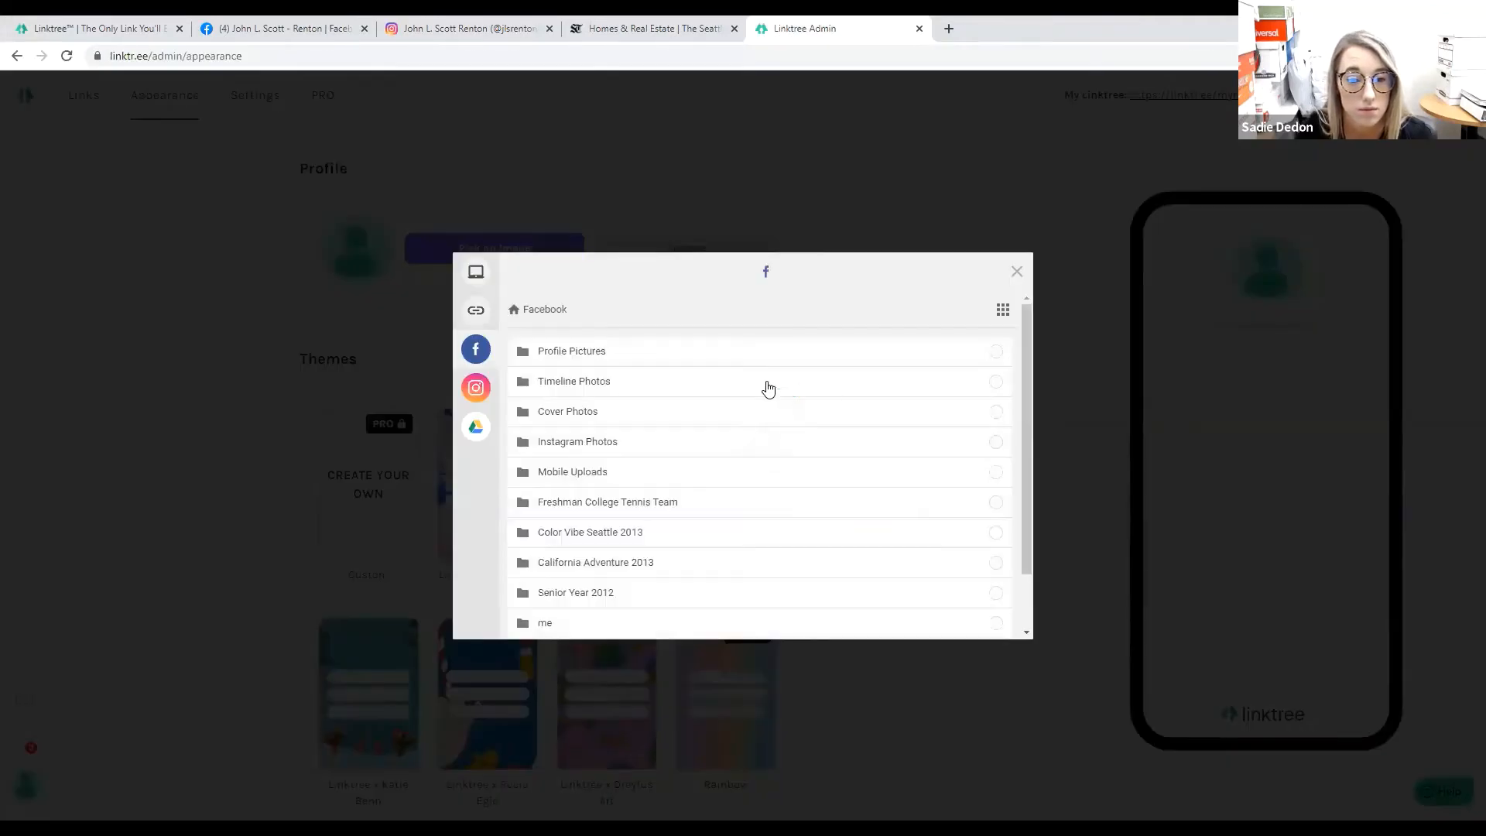
# Choose the first photo from Profile Pictures, save the crop, and upload it as the profile image.
pyautogui.click(586, 349)
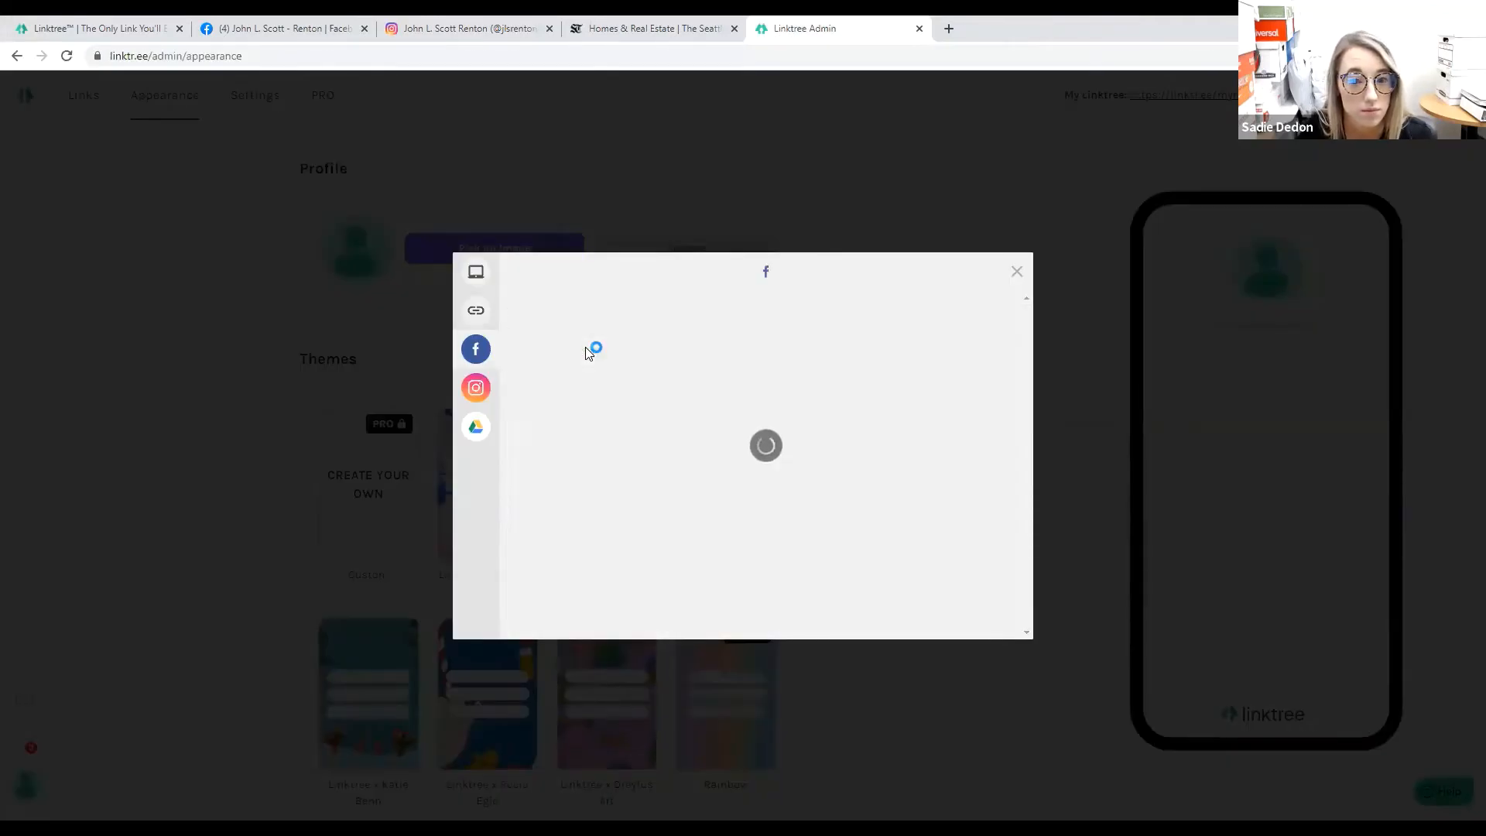
pyautogui.click(585, 350)
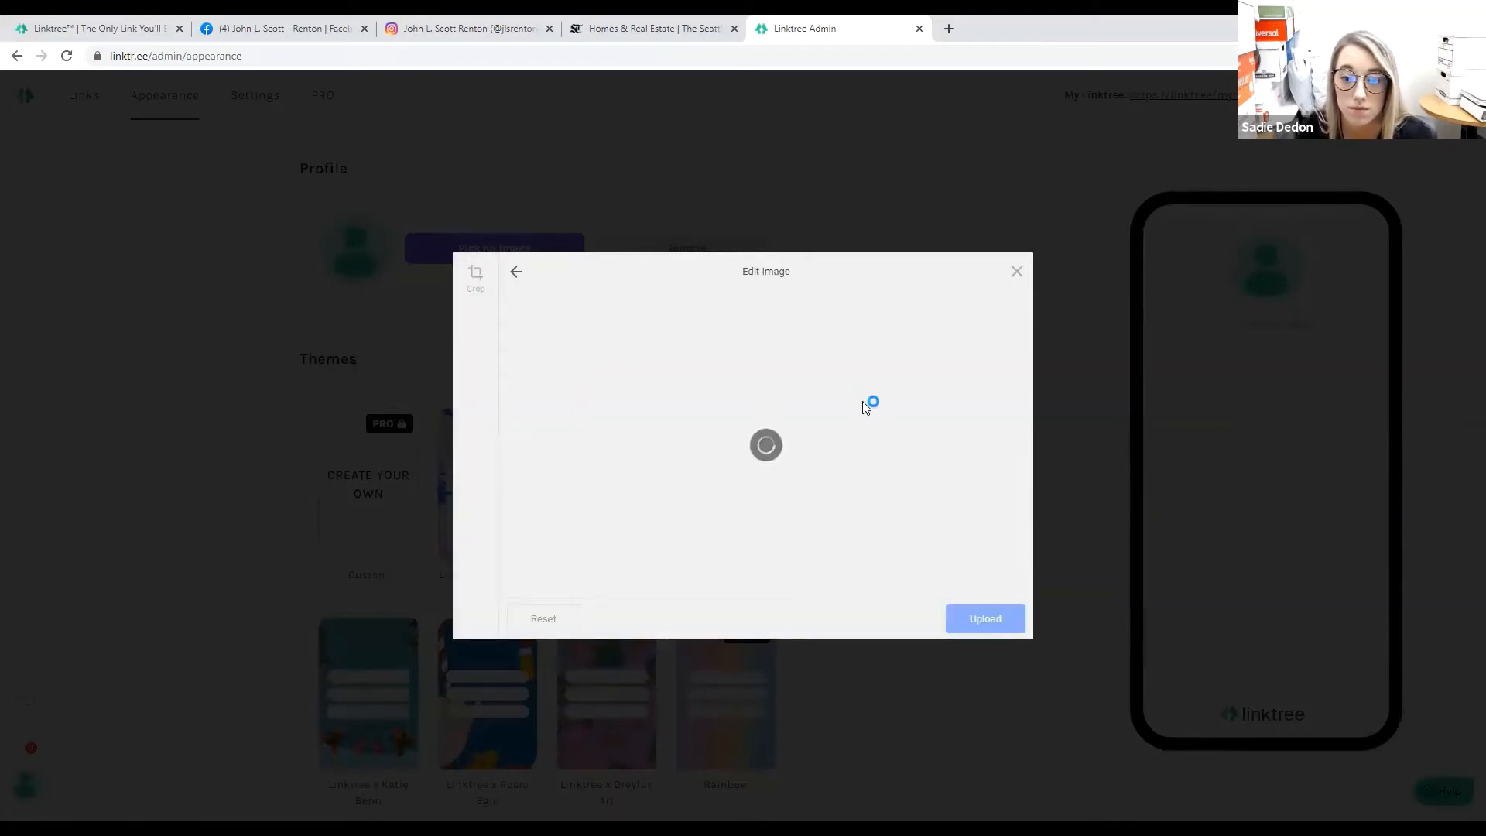
pyautogui.click(985, 618)
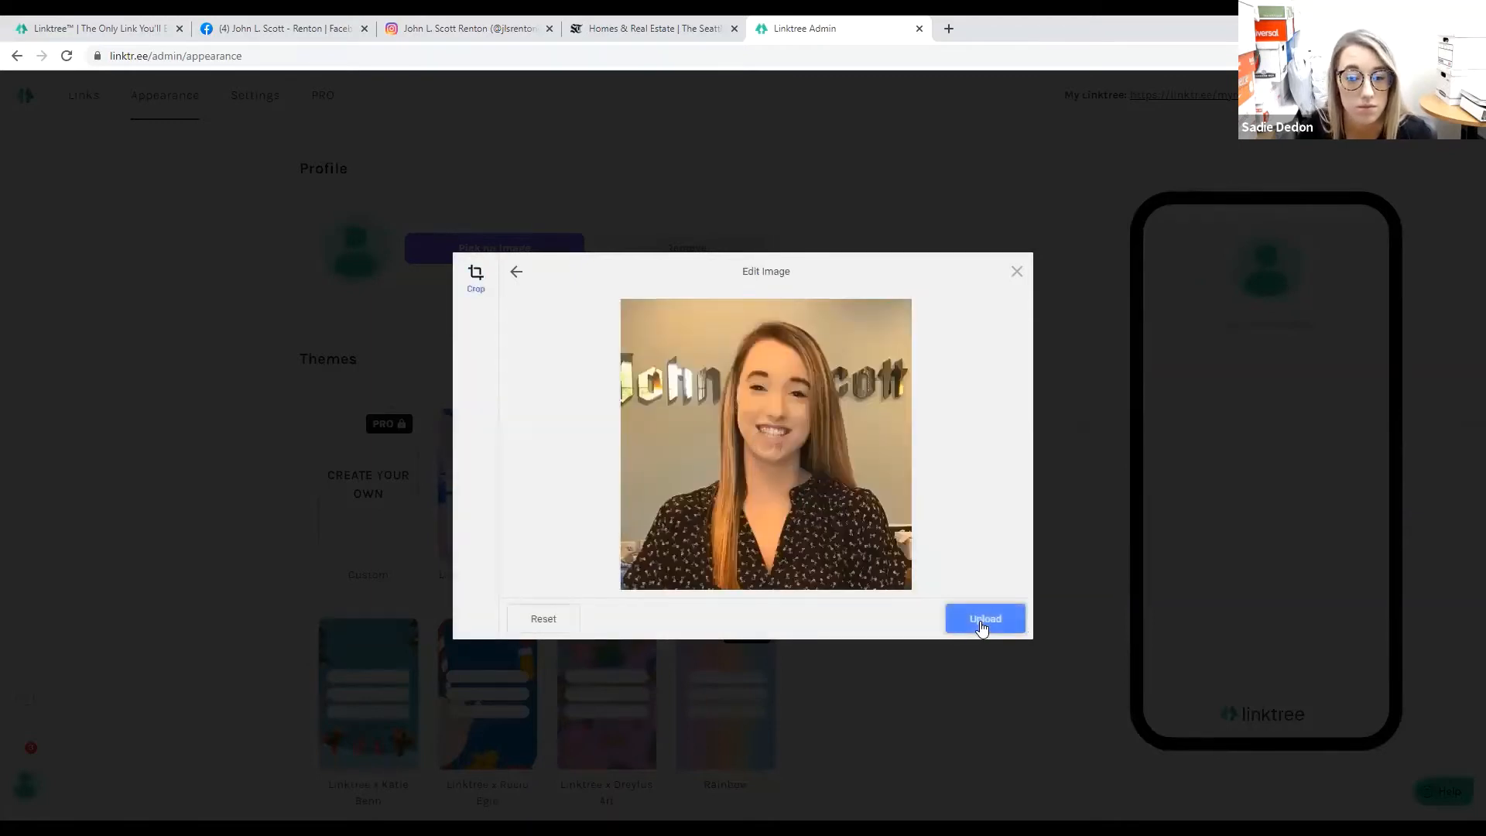
pyautogui.click(972, 620)
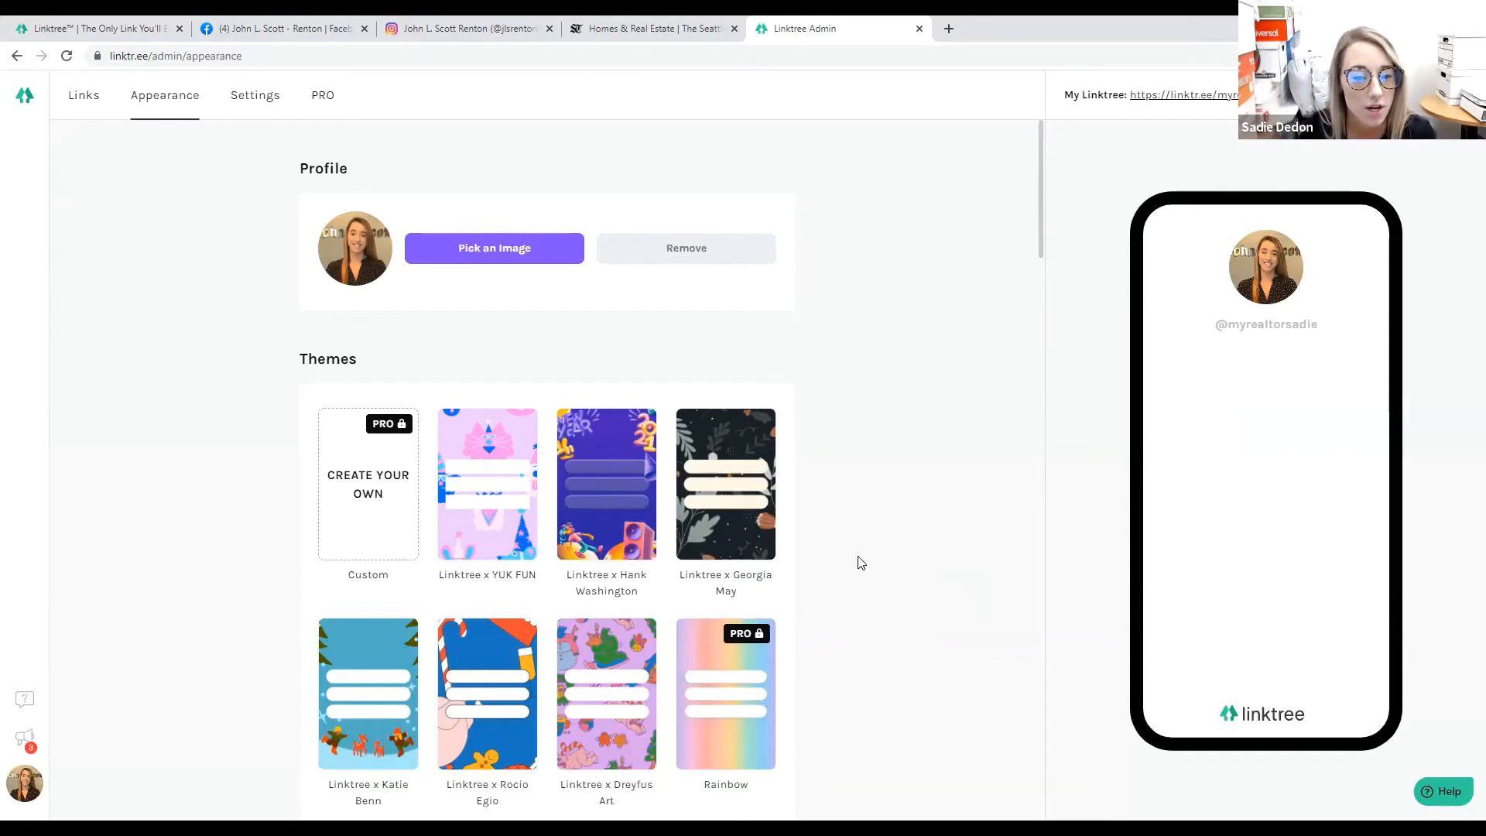
# Preview the YUK FUN, Hank Washington and Georgia May themes on the profile.
pyautogui.scroll(-2, 860, 563)
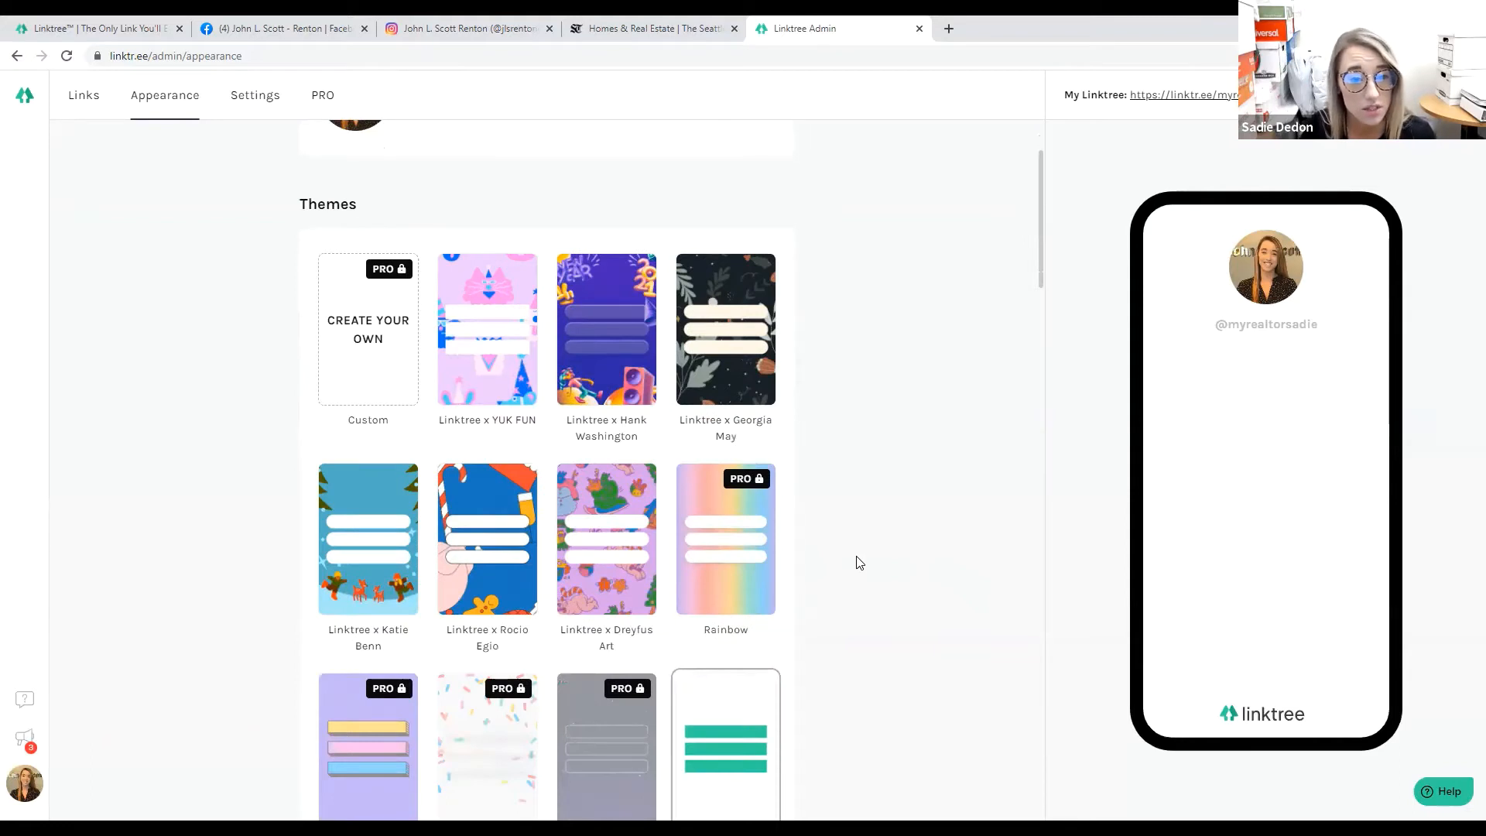
pyautogui.click(528, 404)
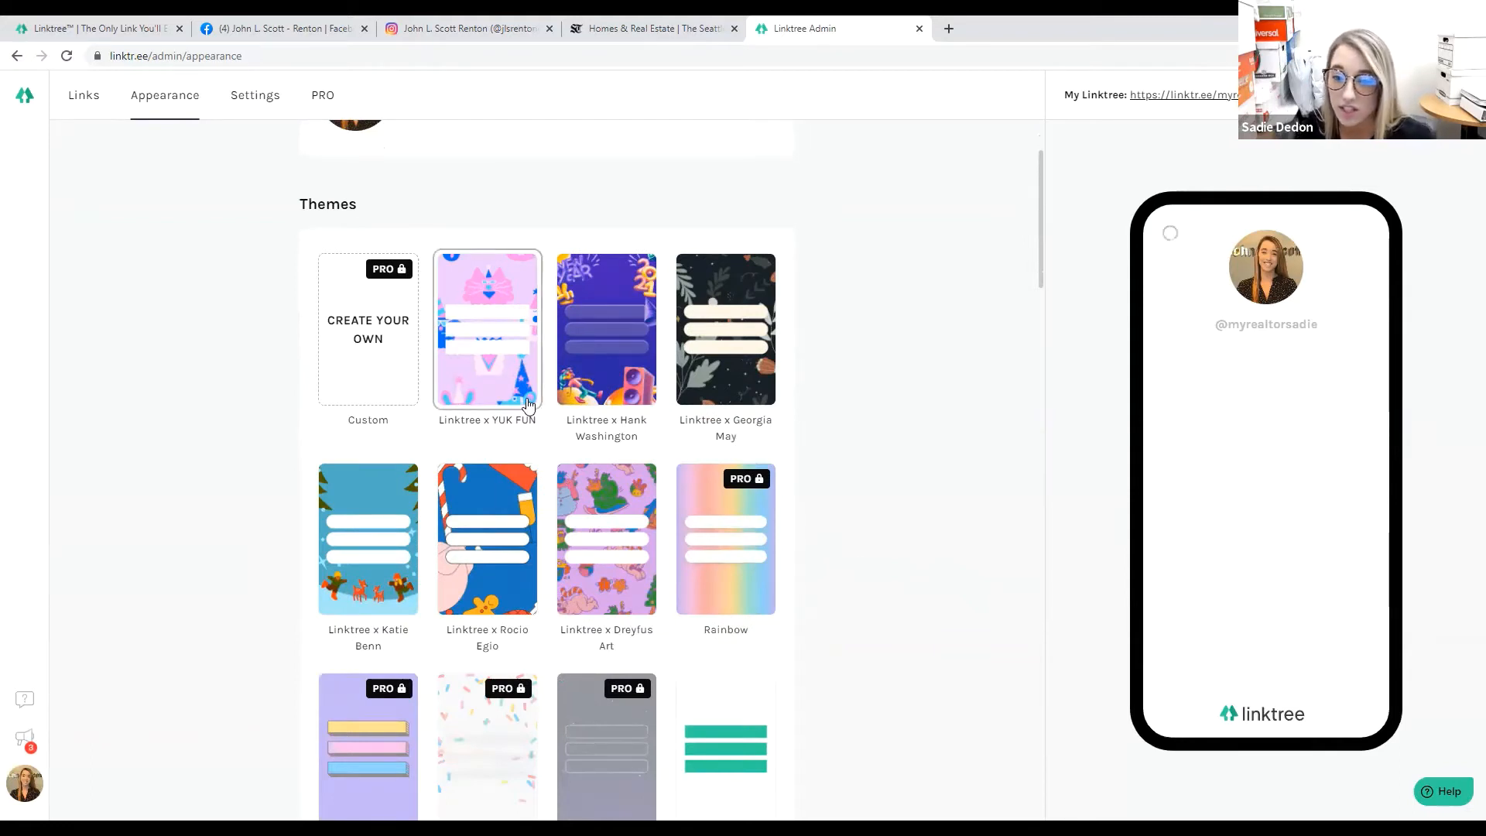
pyautogui.click(615, 399)
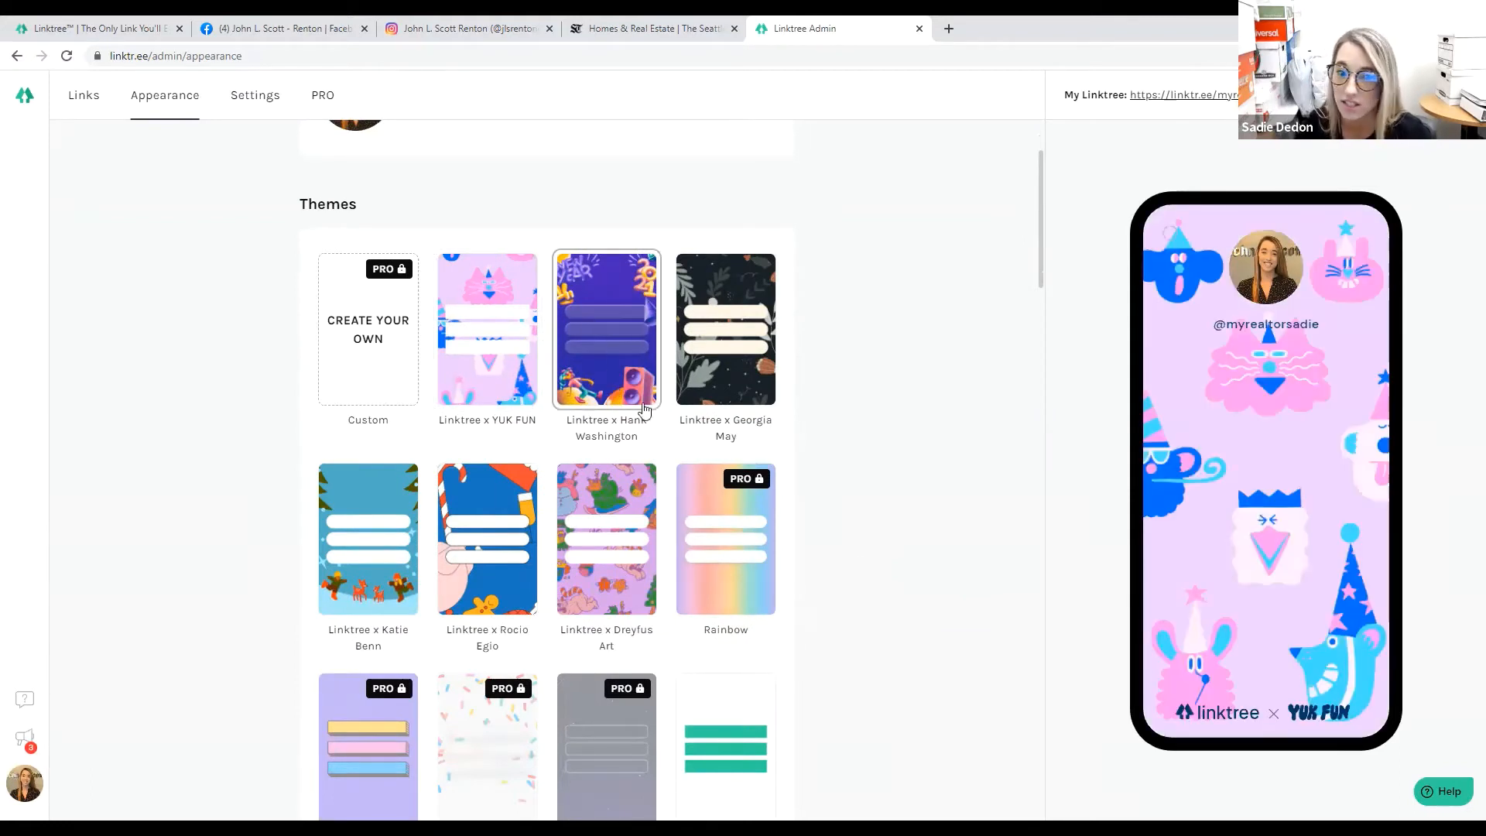
pyautogui.click(701, 396)
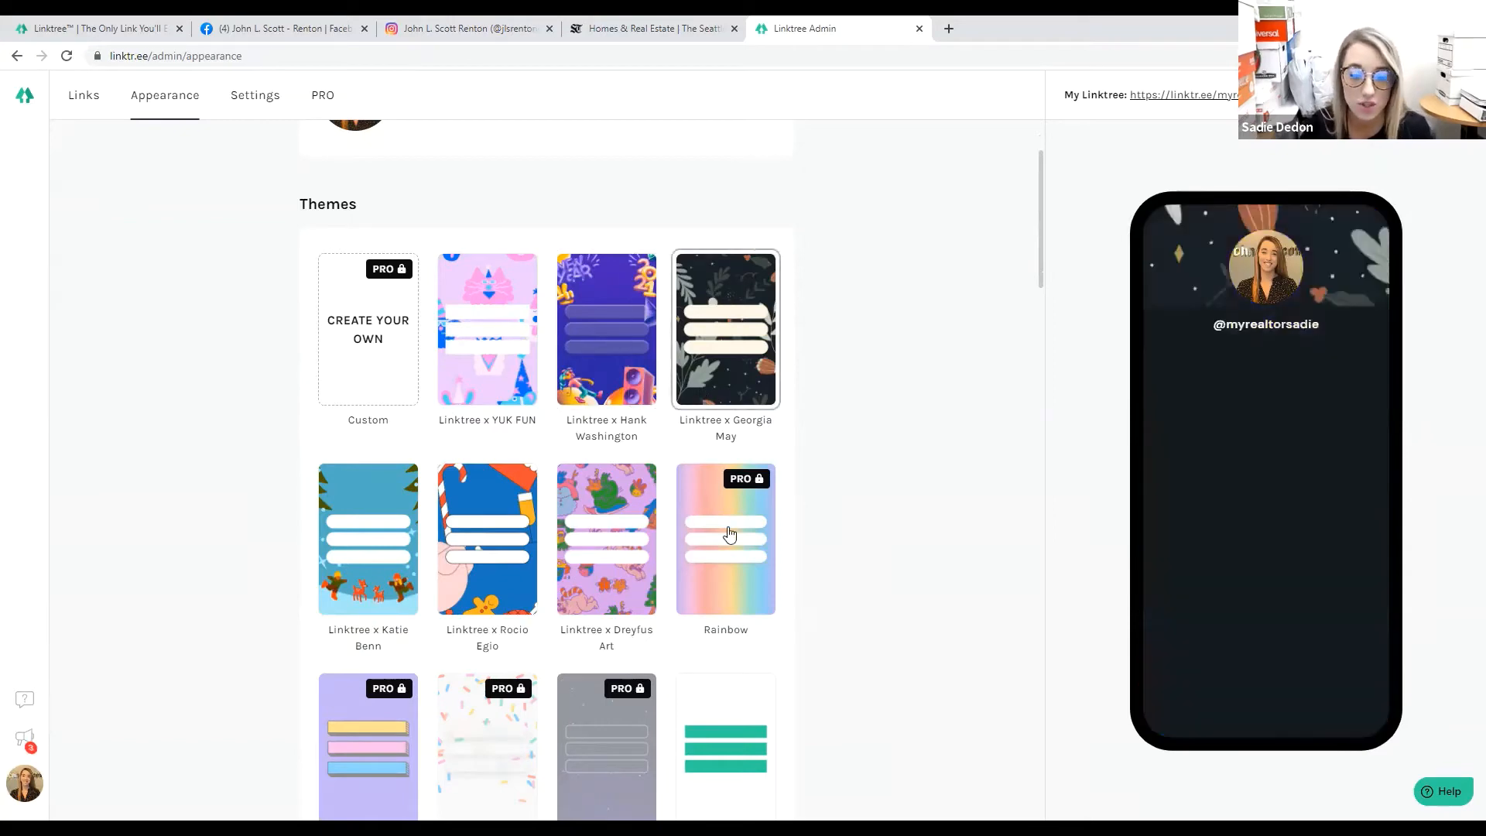
pyautogui.scroll(-1, 729, 533)
pyautogui.scroll(-3, 729, 533)
pyautogui.scroll(1, 730, 524)
pyautogui.scroll(-2, 730, 524)
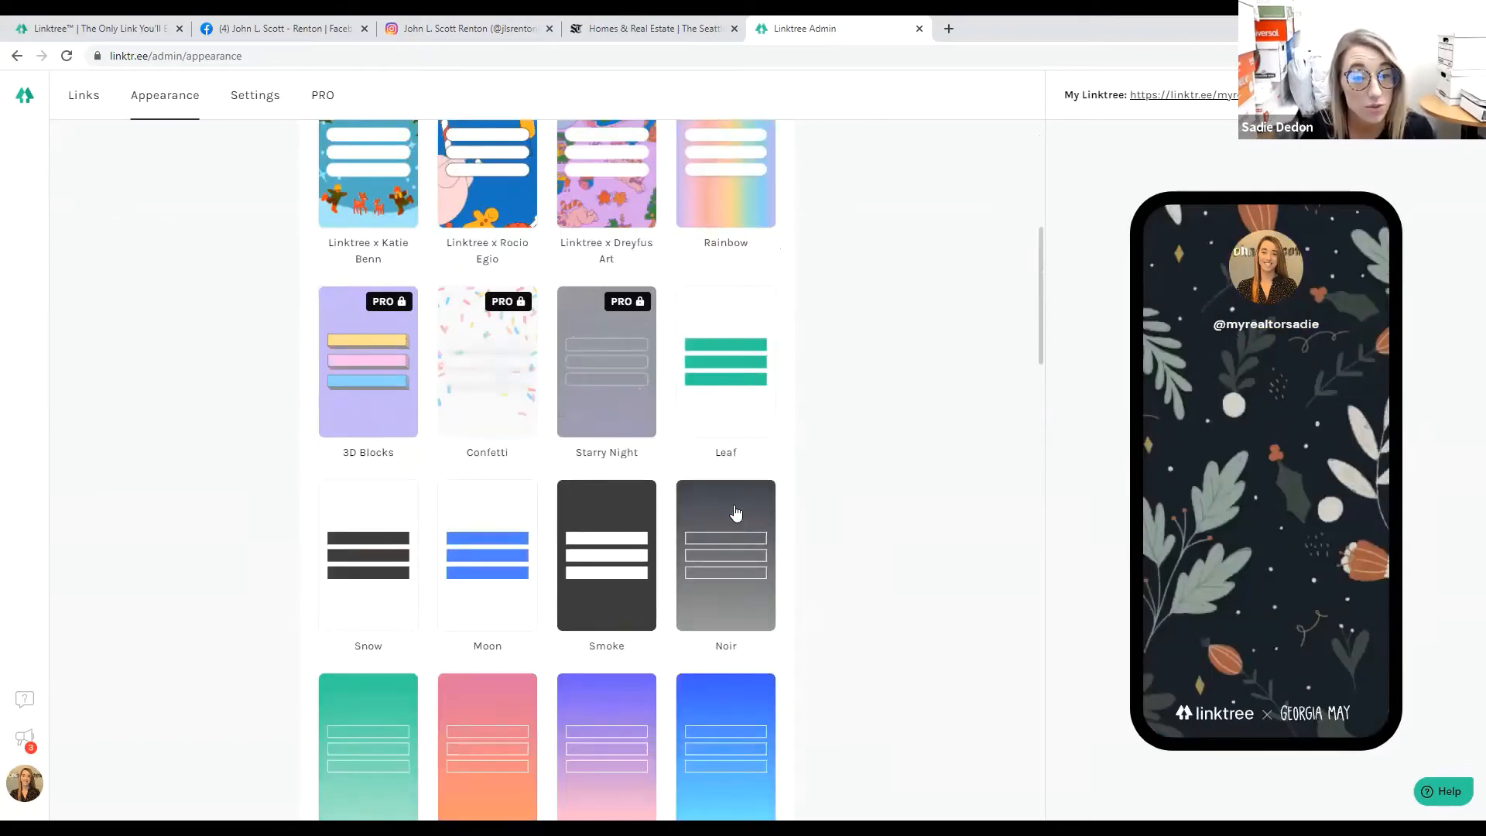
pyautogui.scroll(-2, 524, 624)
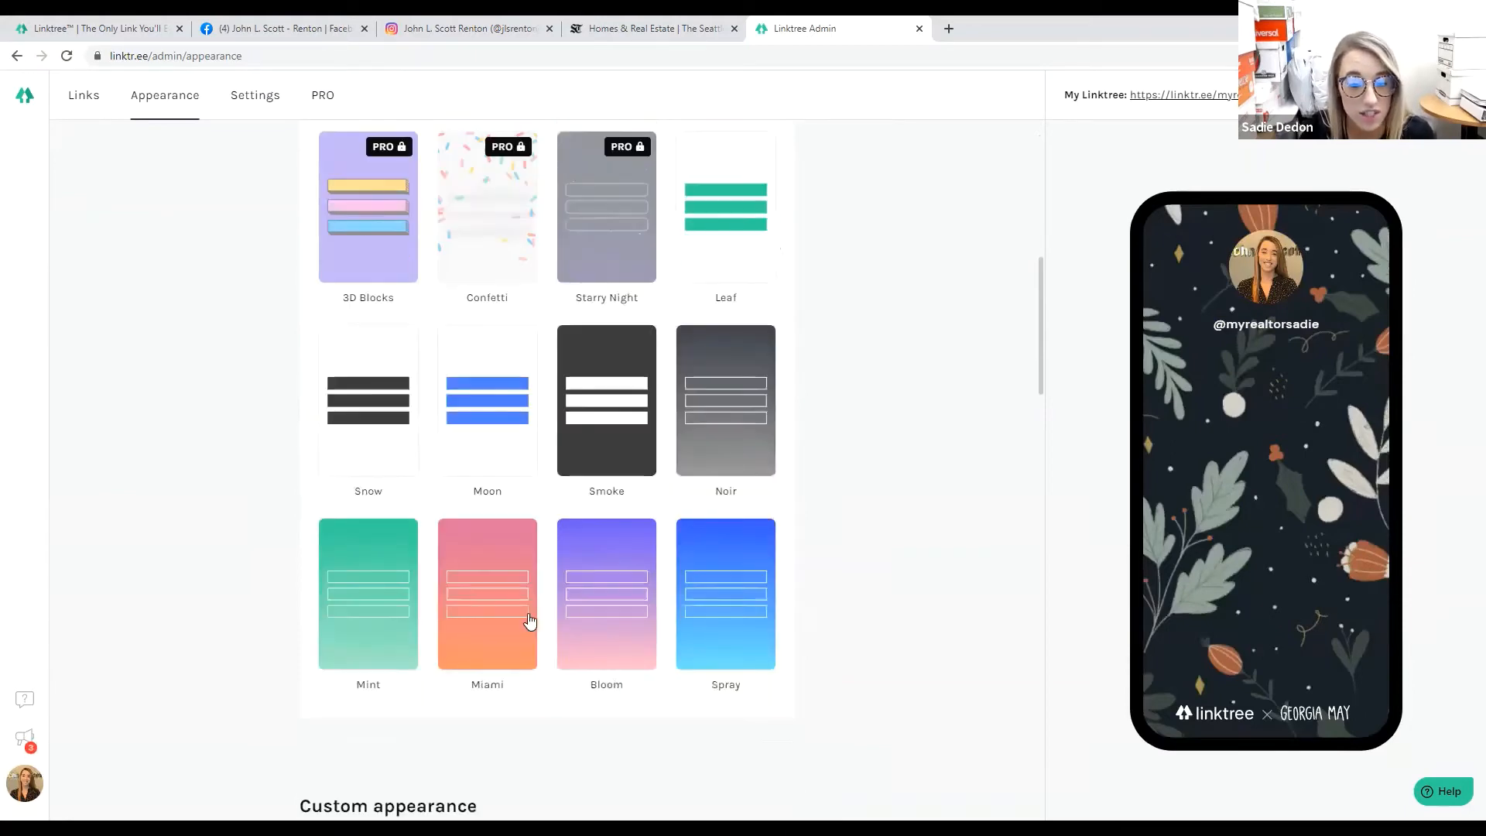
# Try the Noir, Smoke and Snow themes, then settle on the dark Smoke theme.
pyautogui.click(730, 454)
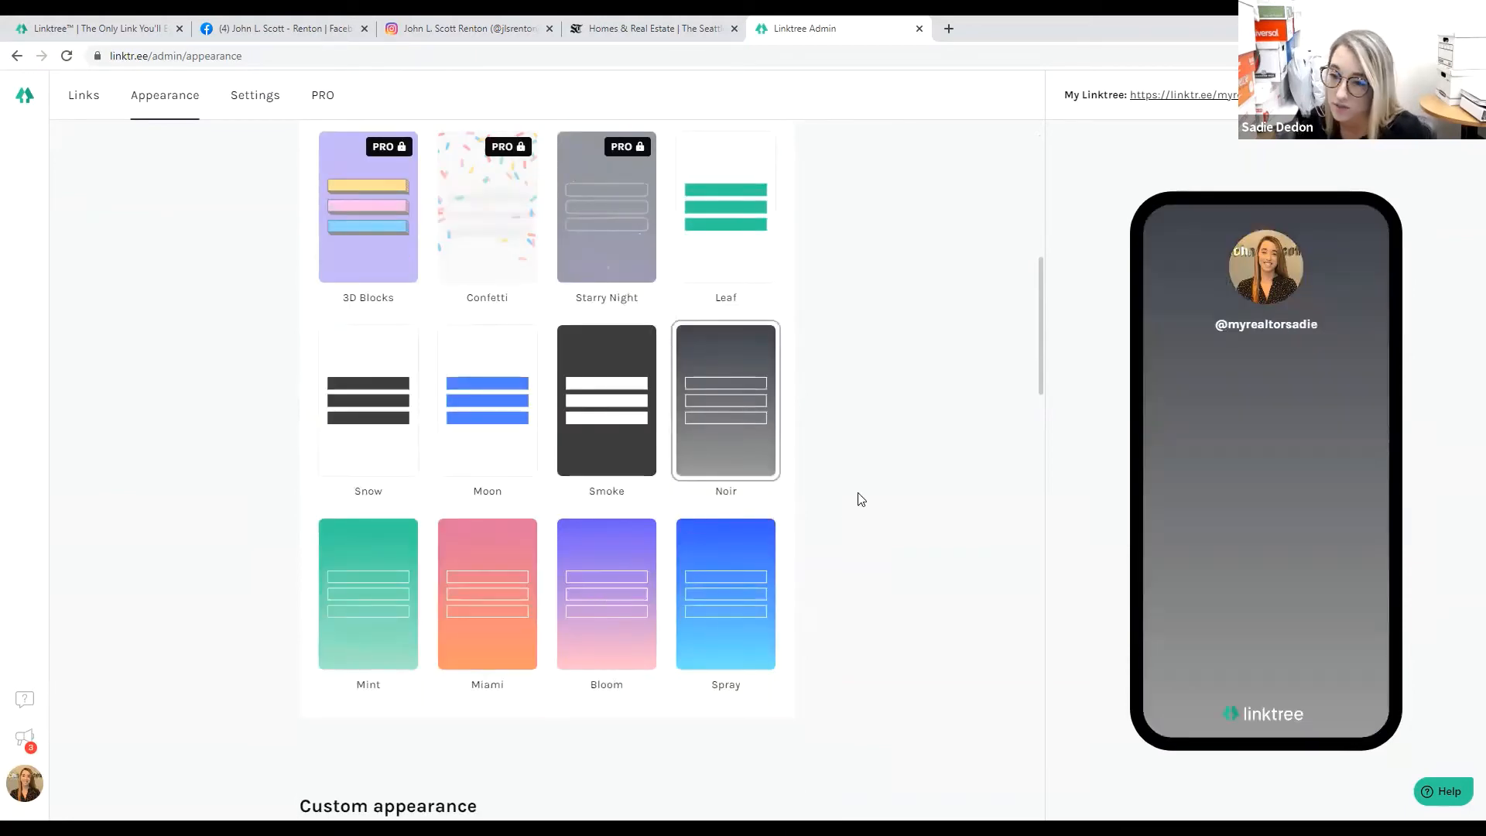
pyautogui.click(635, 476)
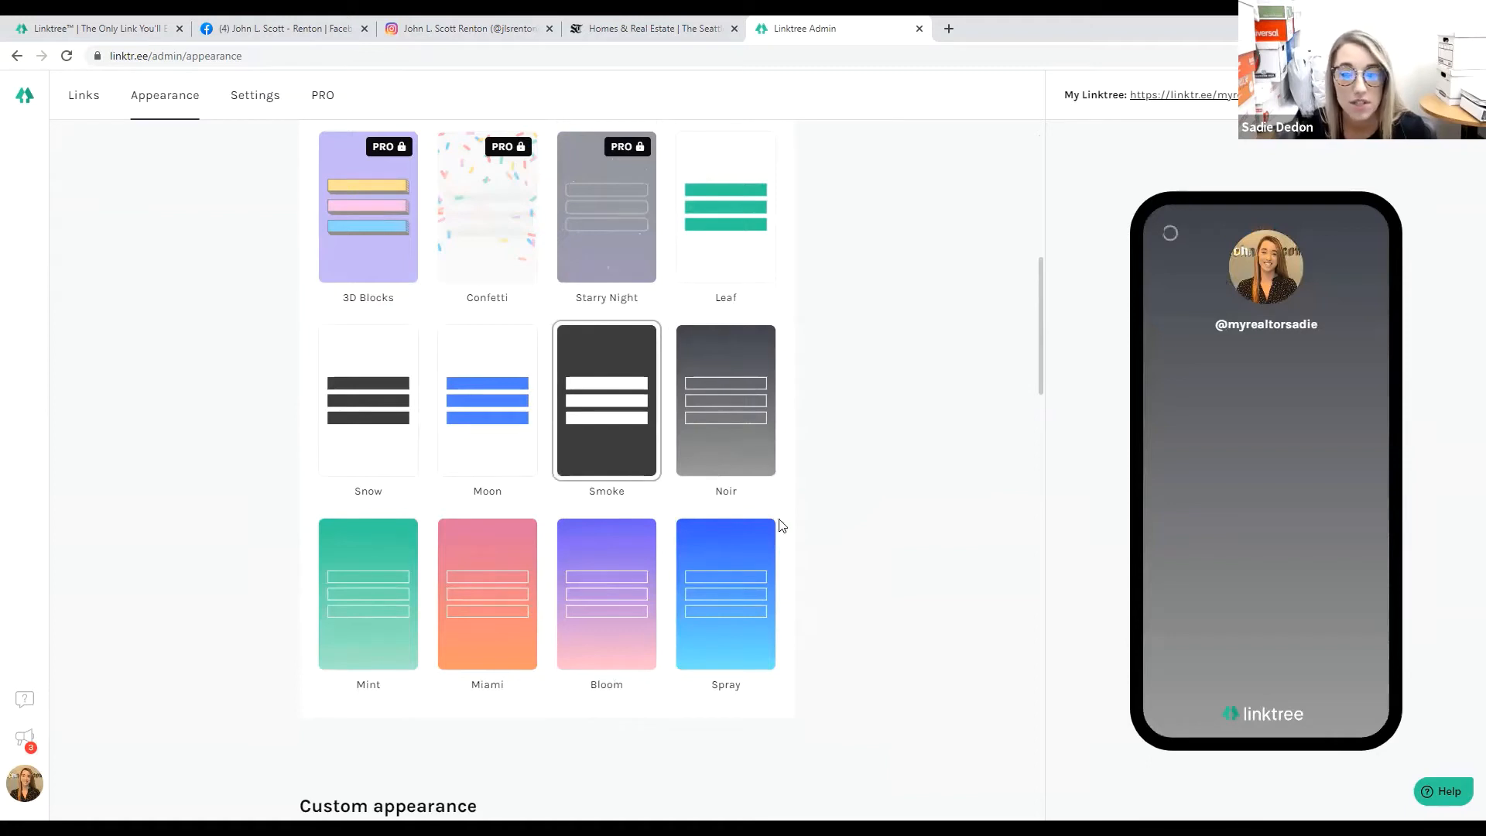
pyautogui.click(407, 427)
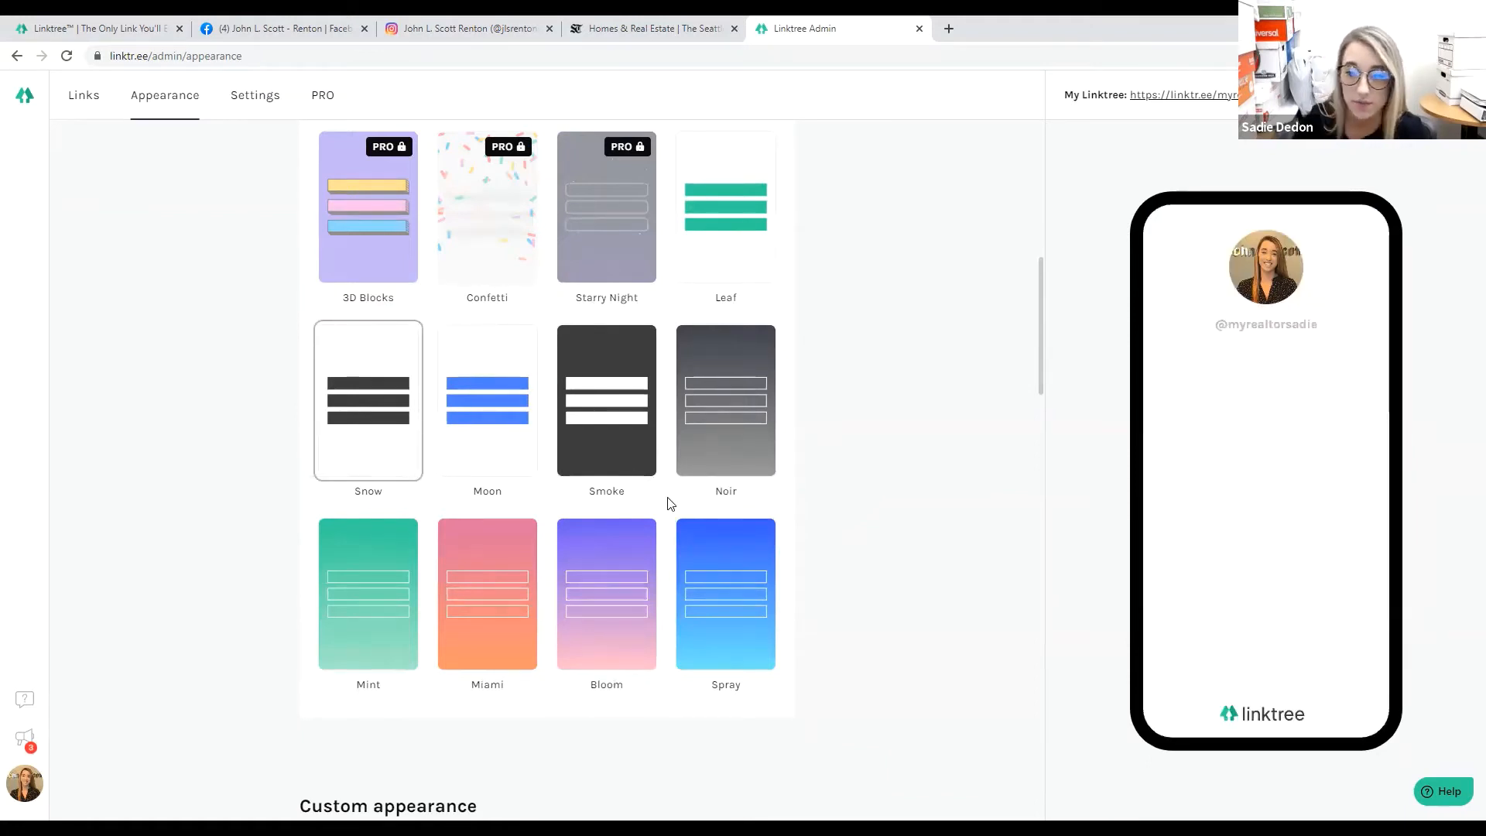
pyautogui.click(656, 487)
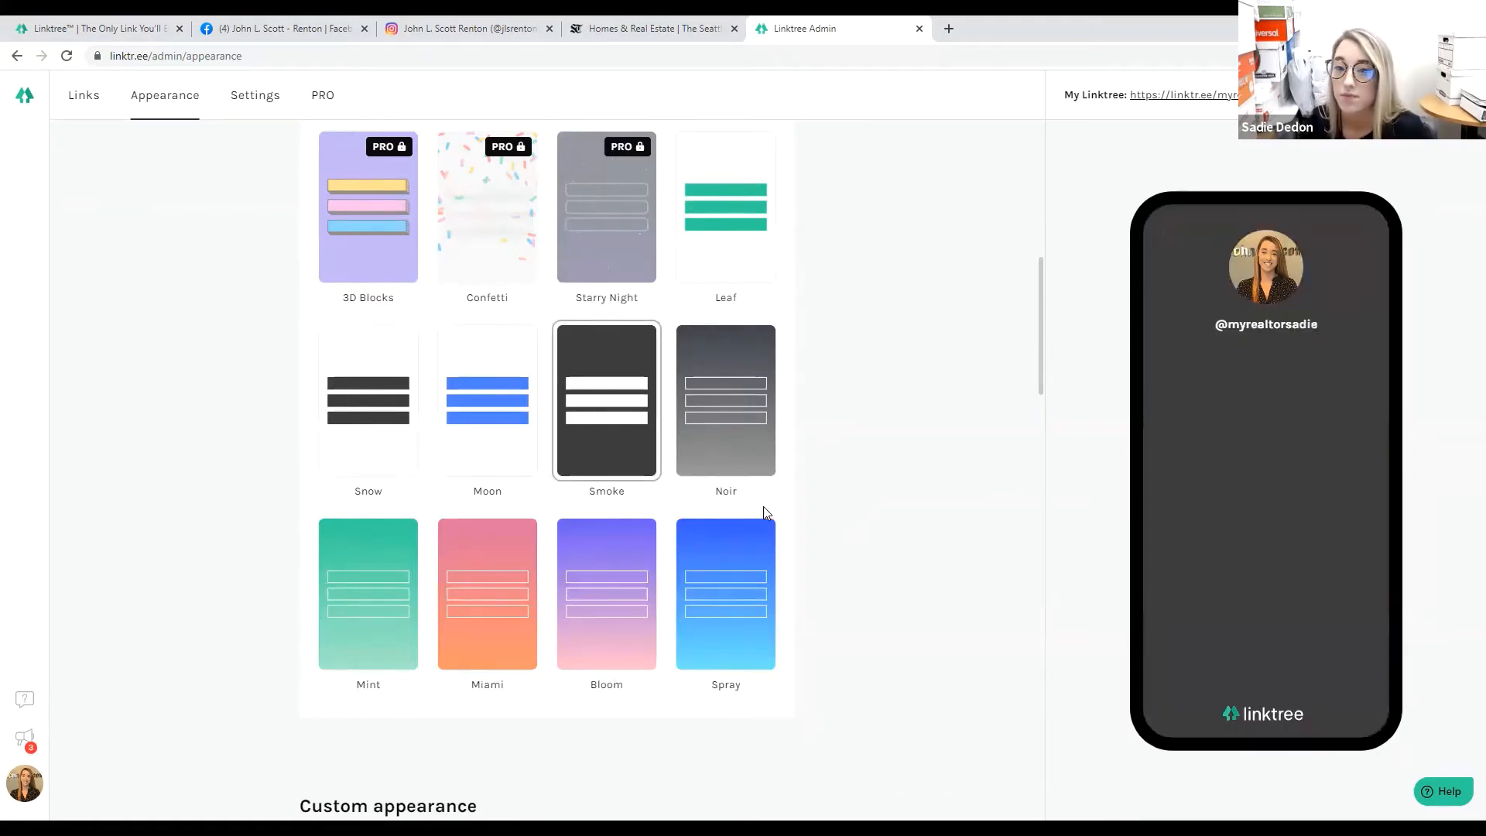
pyautogui.scroll(1, 765, 511)
pyautogui.scroll(-8, 760, 511)
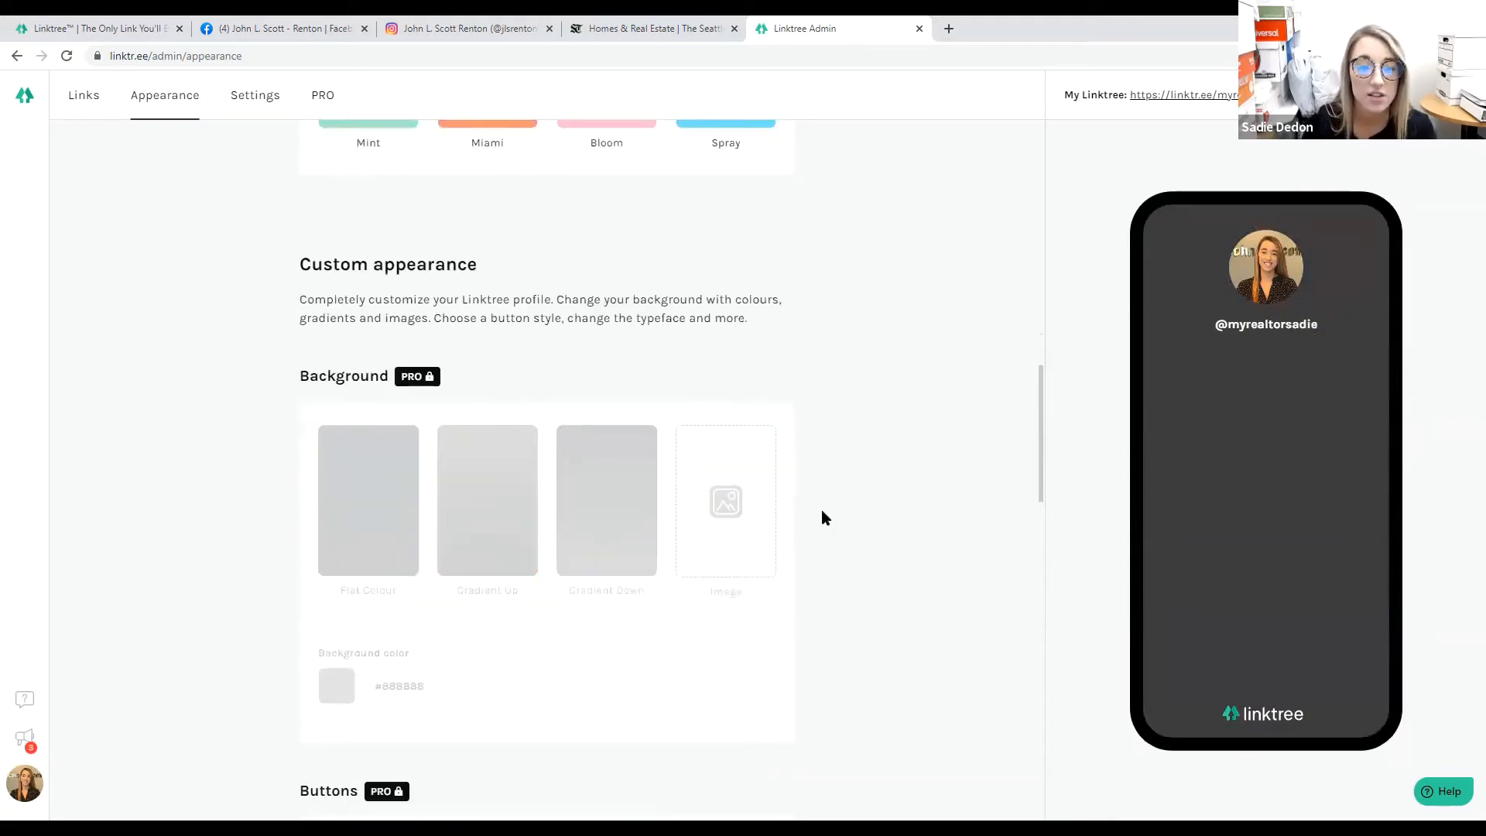
pyautogui.scroll(-2, 819, 513)
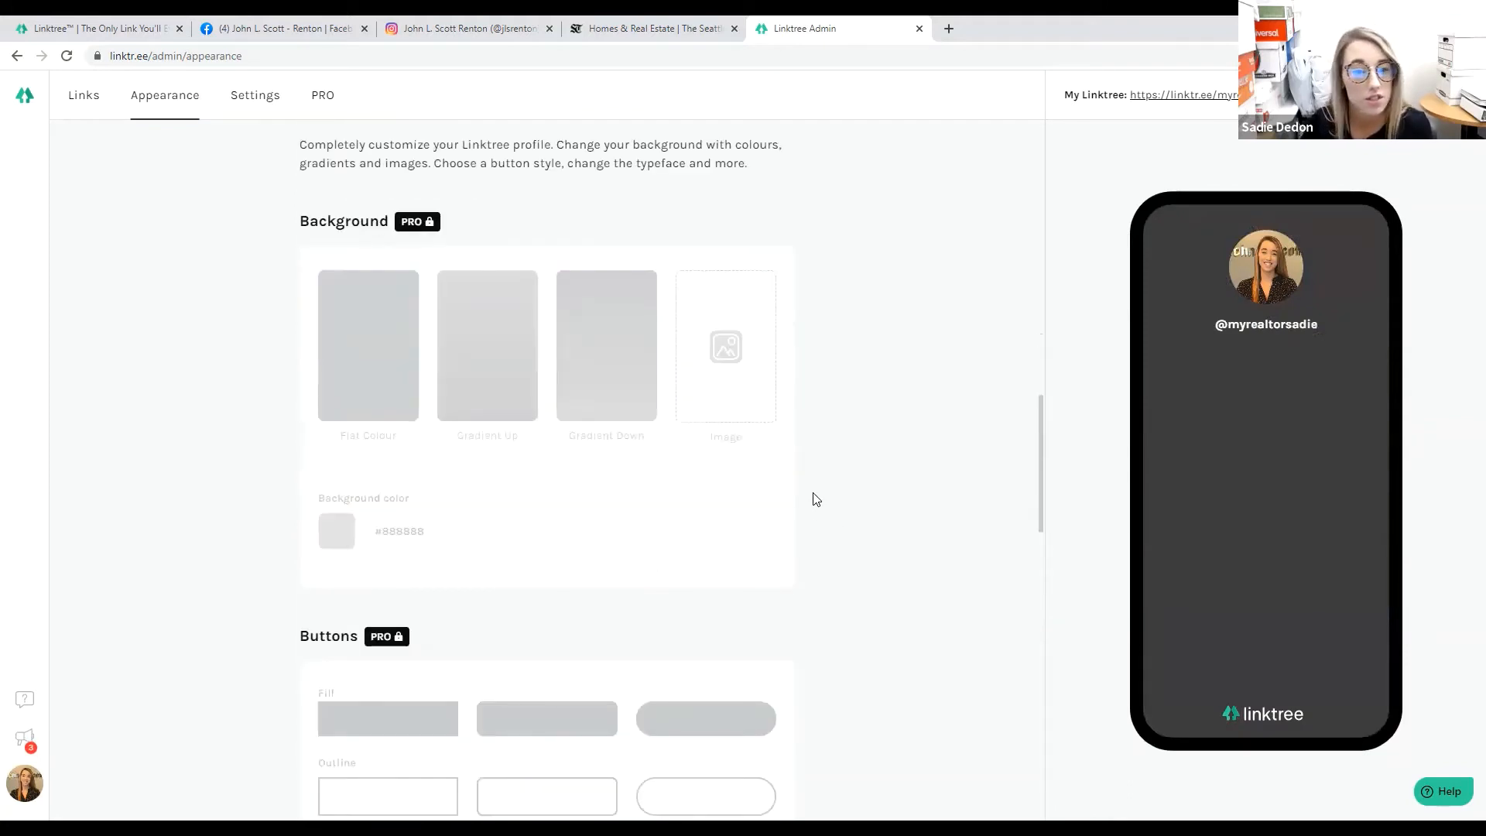
pyautogui.scroll(-6, 815, 501)
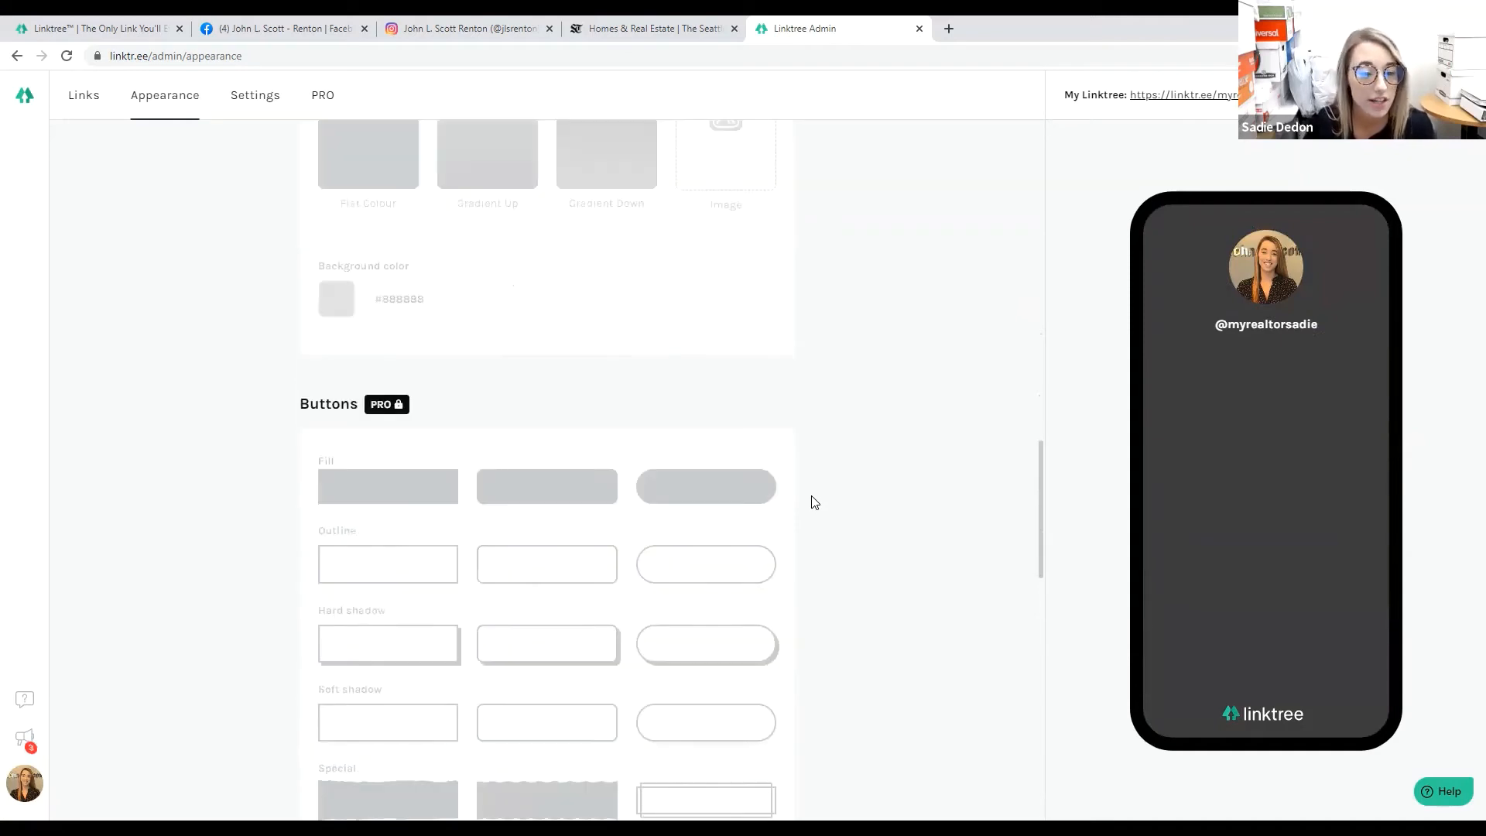
pyautogui.scroll(-5, 840, 553)
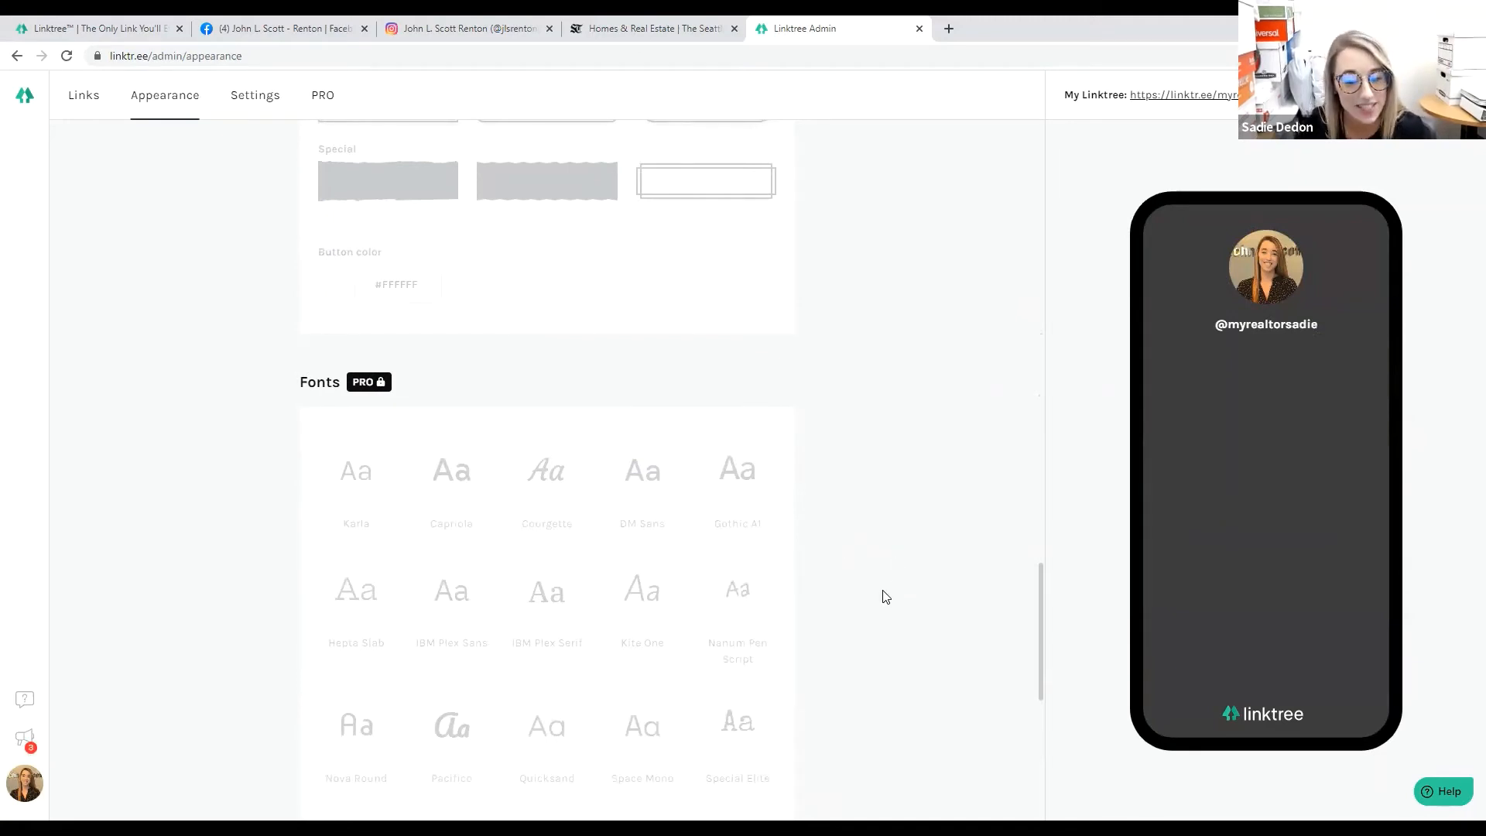
pyautogui.scroll(15, 879, 577)
pyautogui.scroll(6, 875, 564)
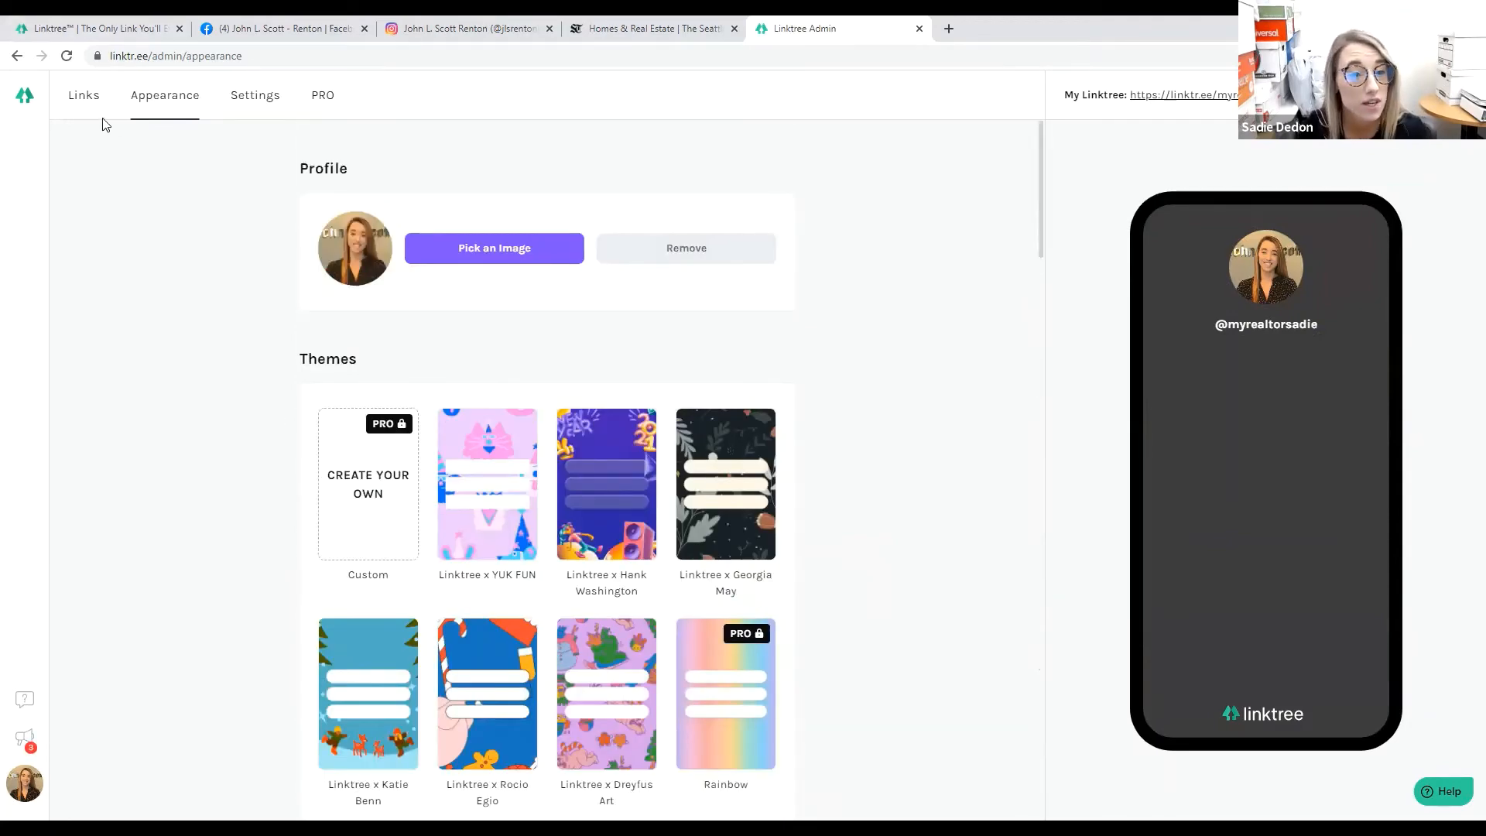
# On the Links tab, add a new link titled 'Follow Me on Facebook'.
pyautogui.click(75, 103)
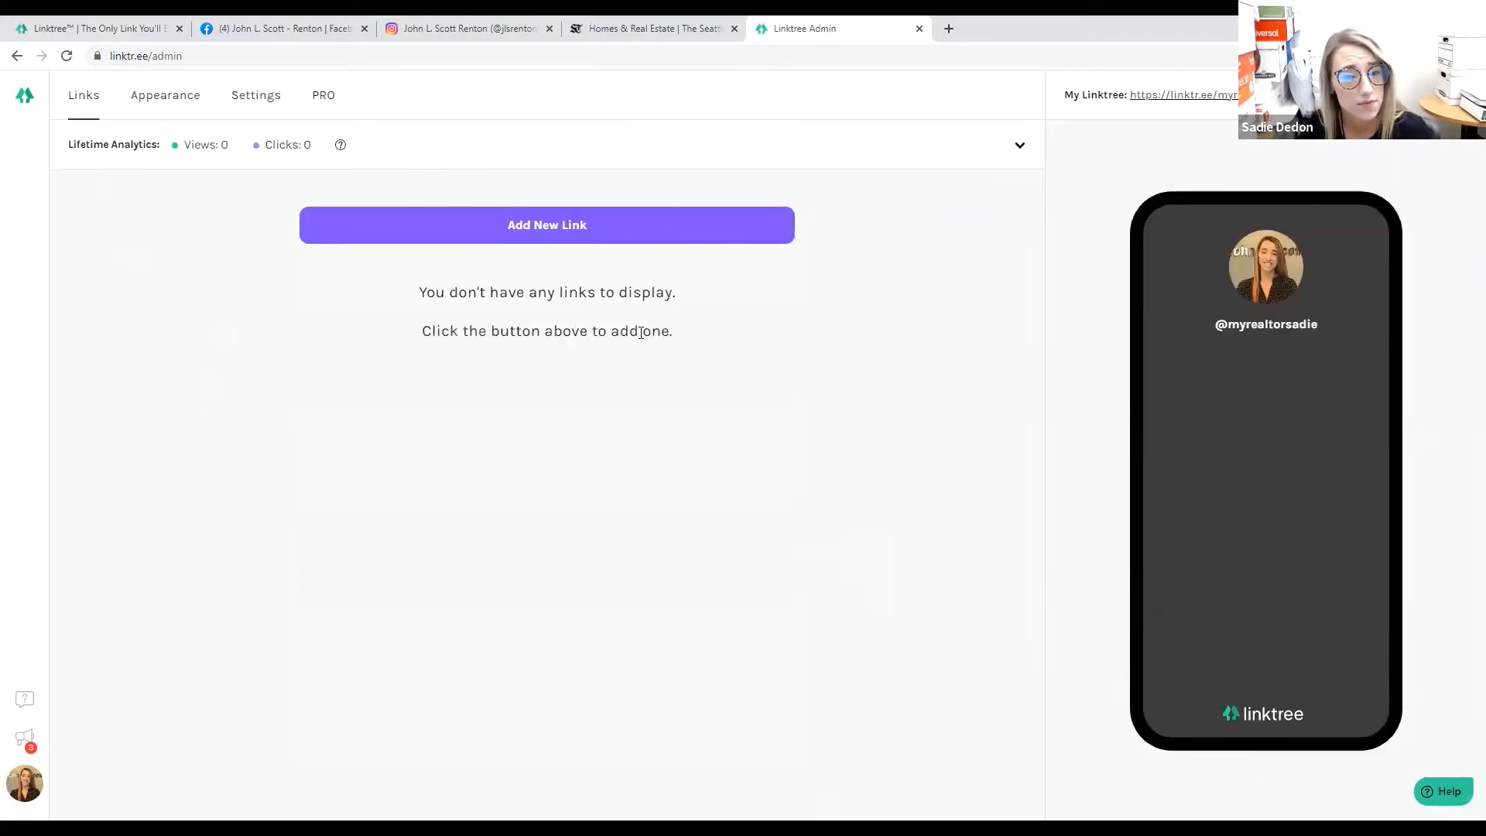
pyautogui.click(543, 241)
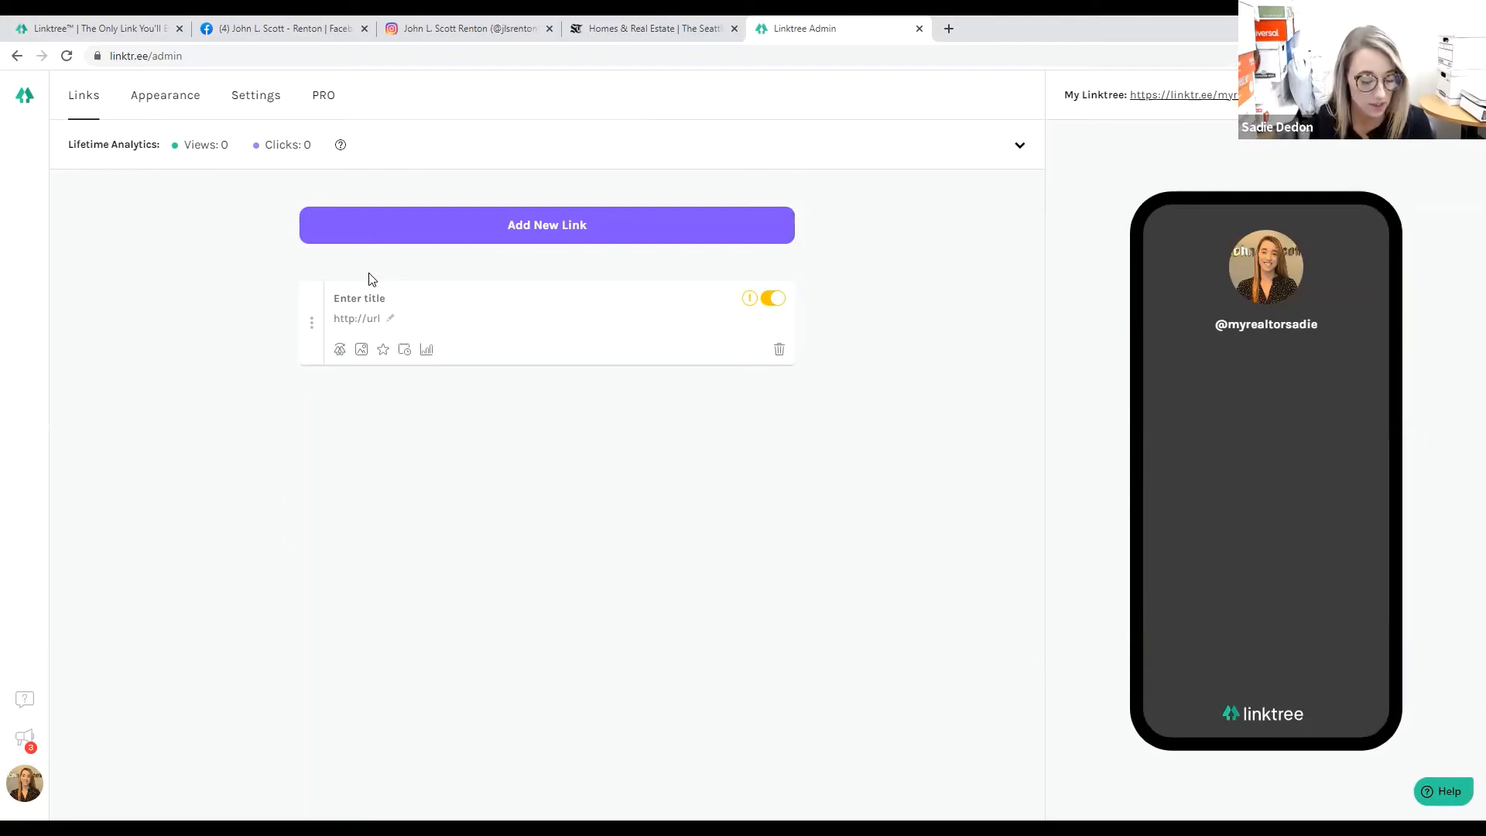
pyautogui.write('Follow Me on Facebook')
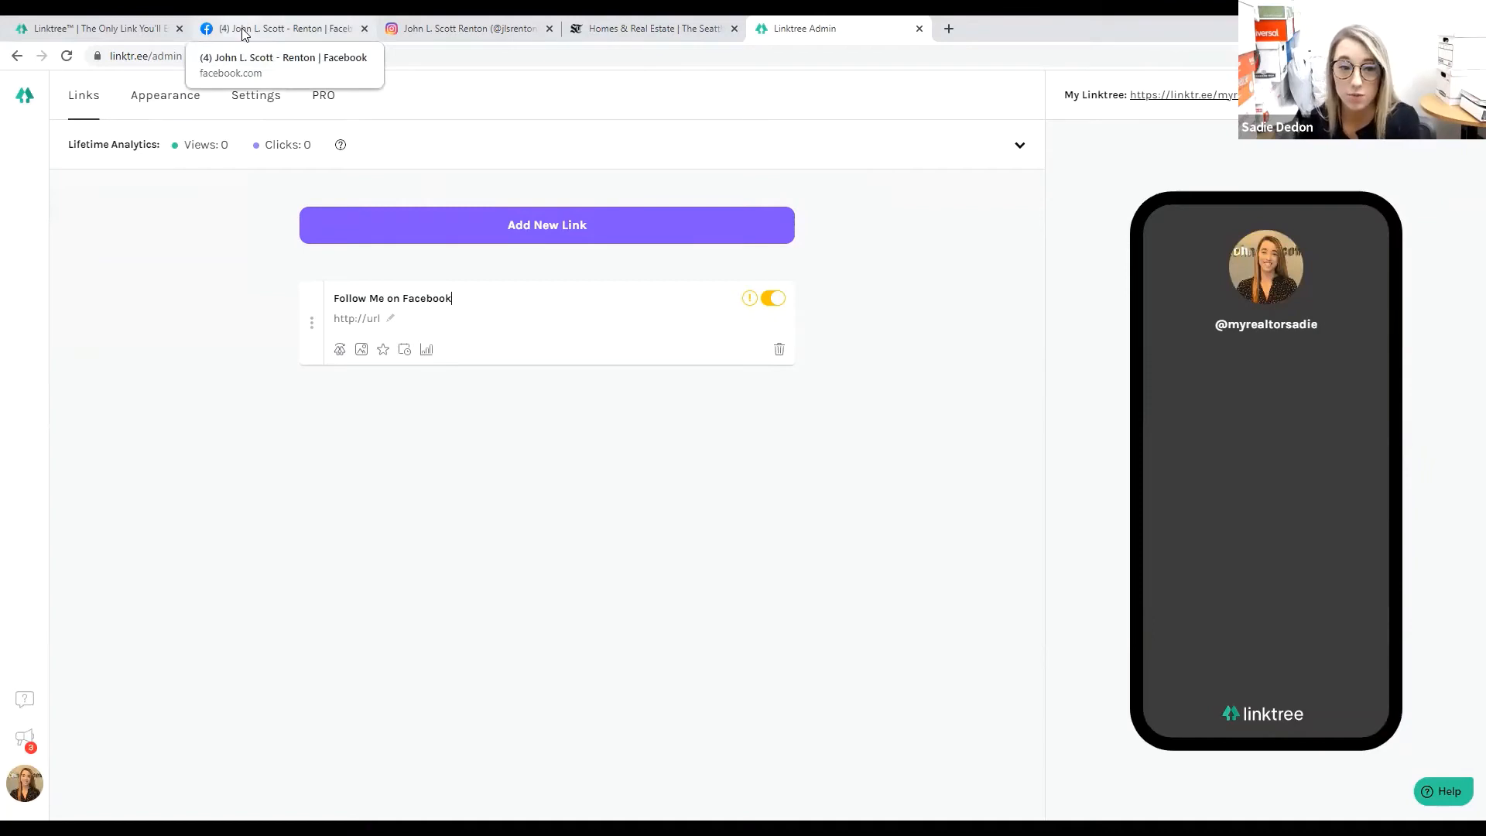
# Copy the Facebook page's web address into the link's URL and switch the link on.
pyautogui.click(252, 34)
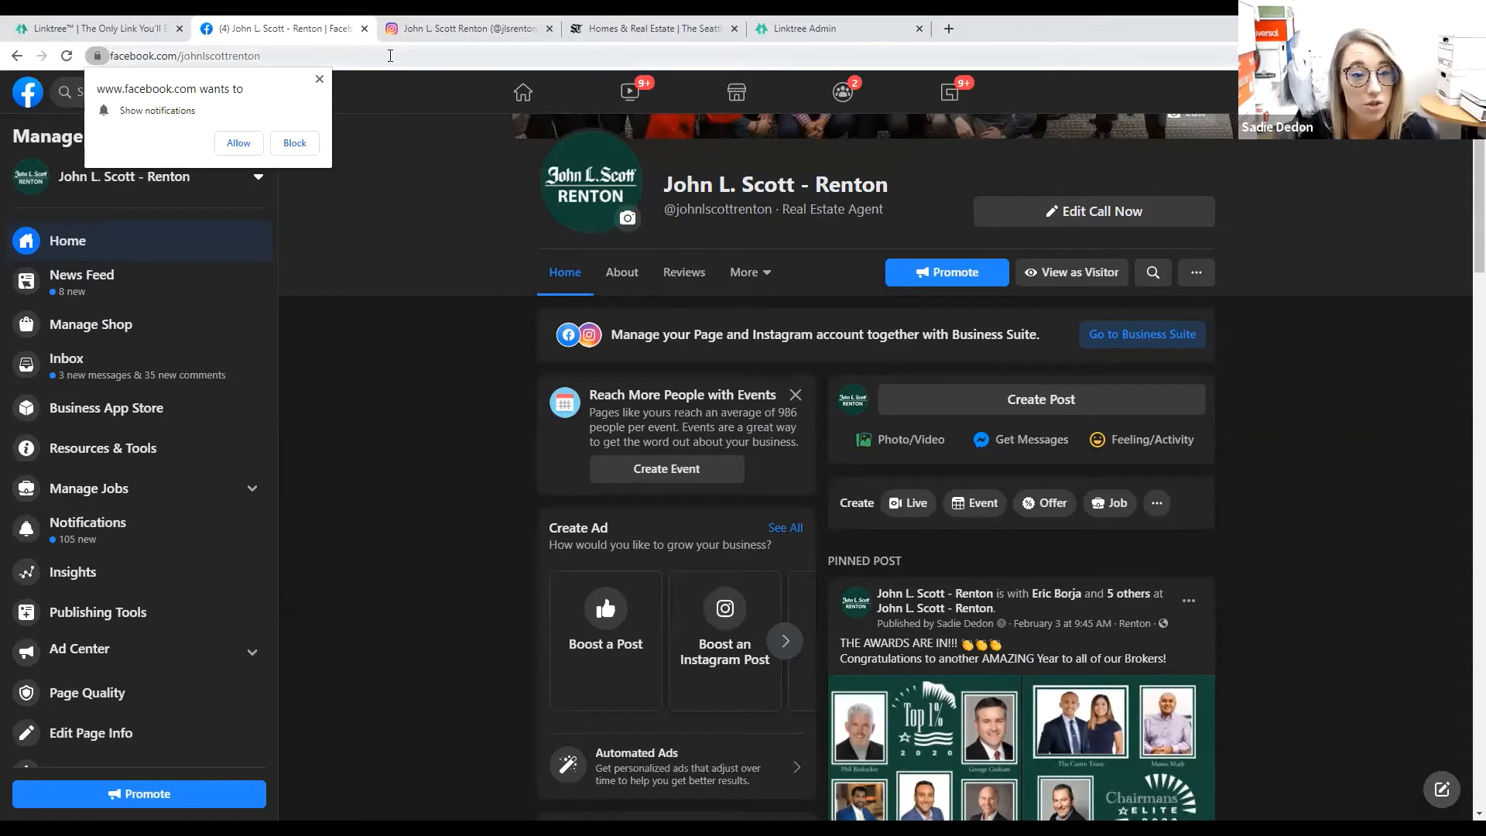
pyautogui.moveTo(467, 61); pyautogui.dragTo(68, 47)
pyautogui.hotkey('ctrl', 'c')
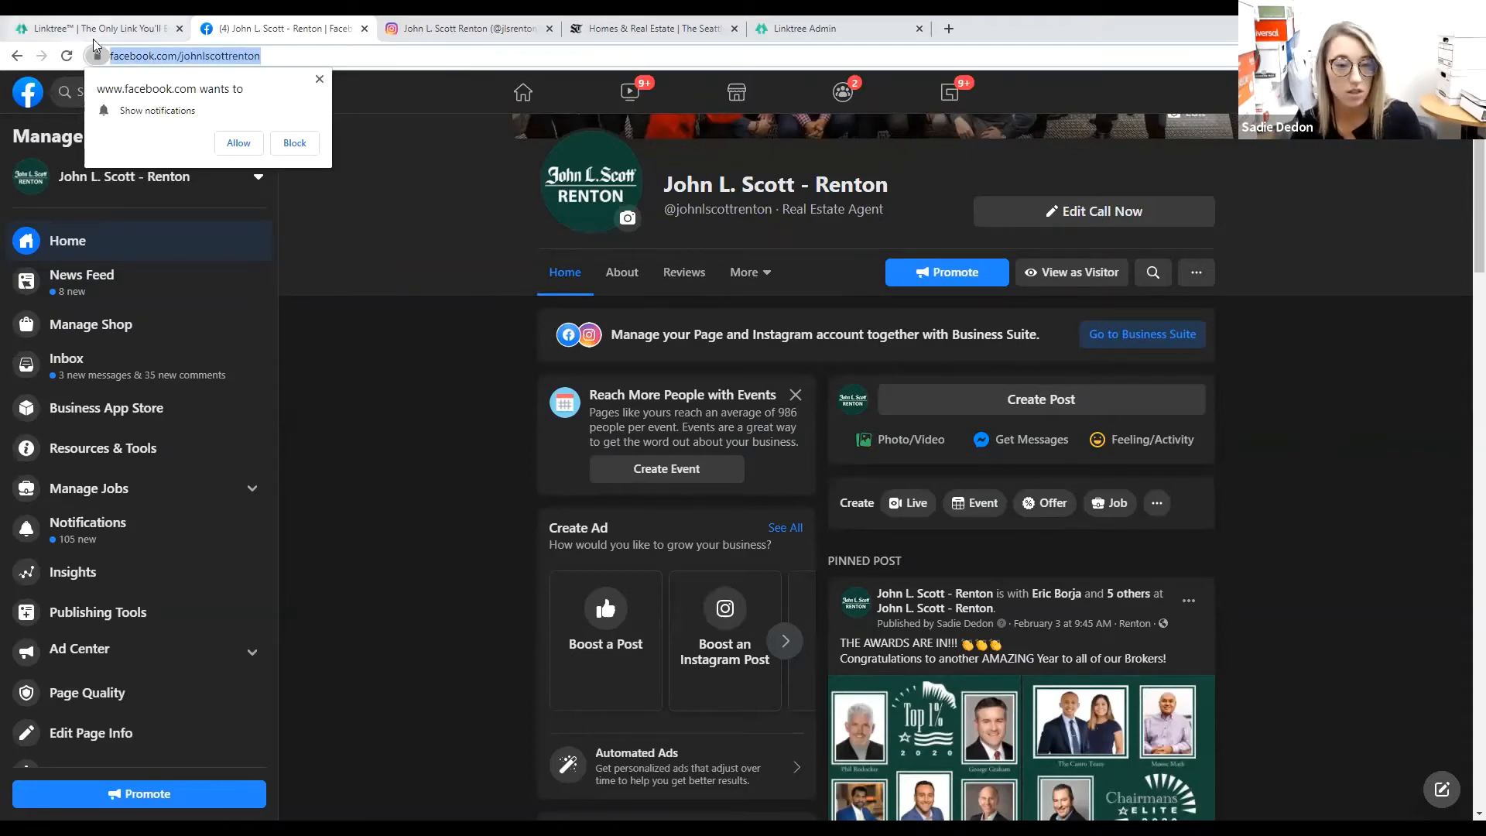
pyautogui.click(786, 23)
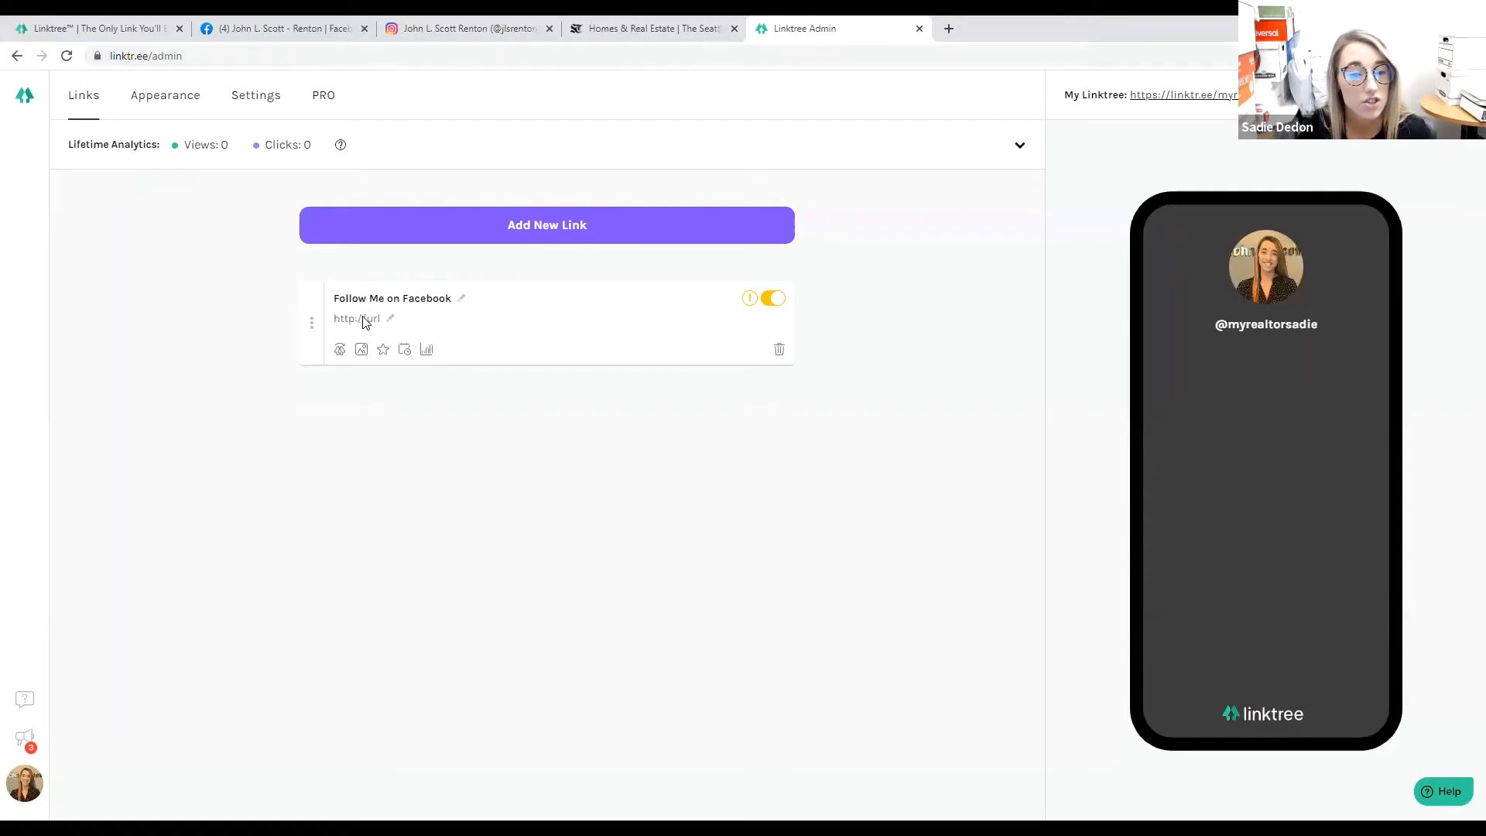
pyautogui.hotkey('ctrl', 'v')
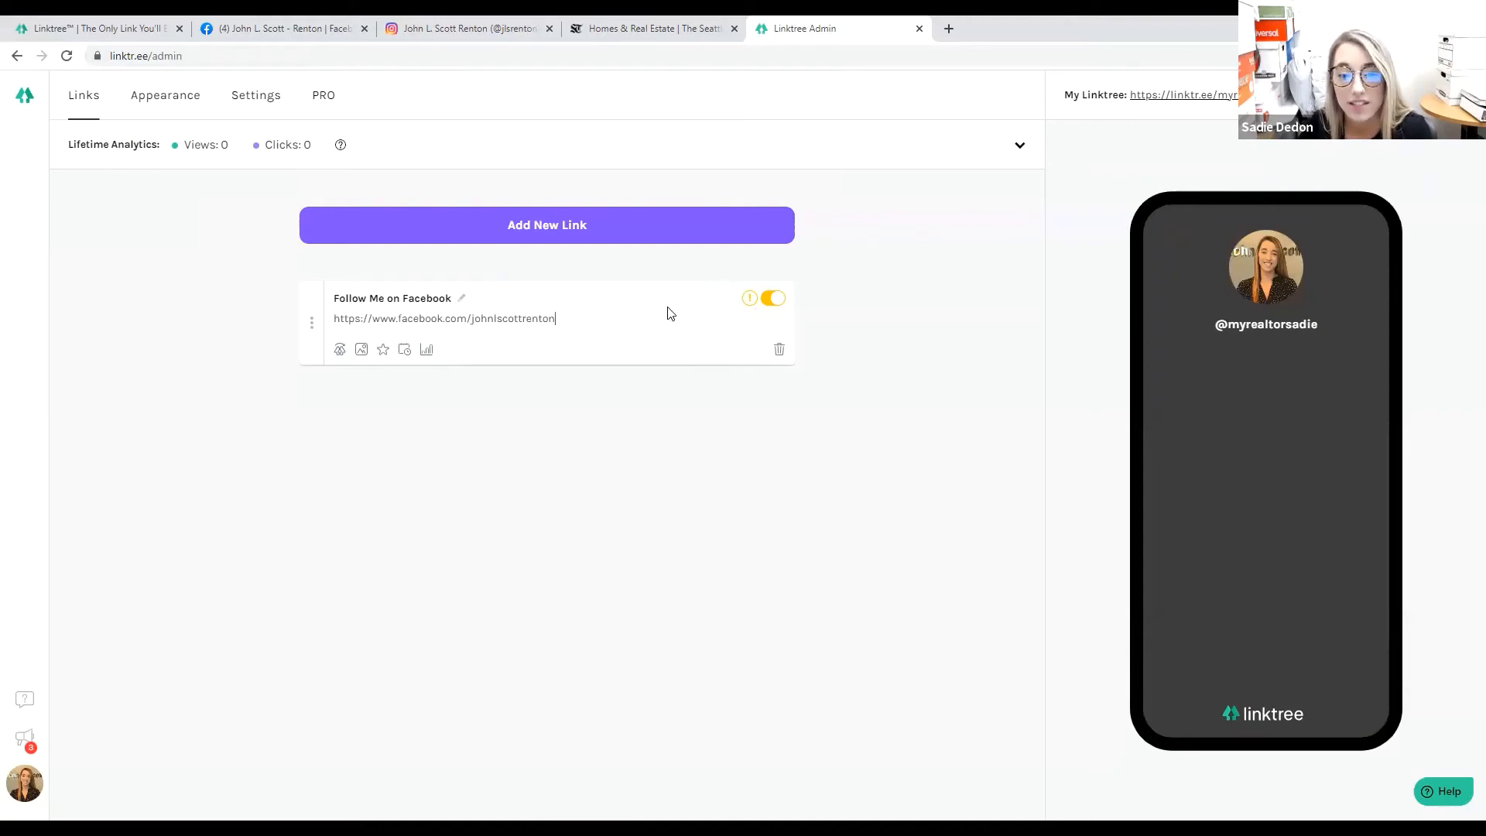
pyautogui.click(777, 307)
pyautogui.click(776, 302)
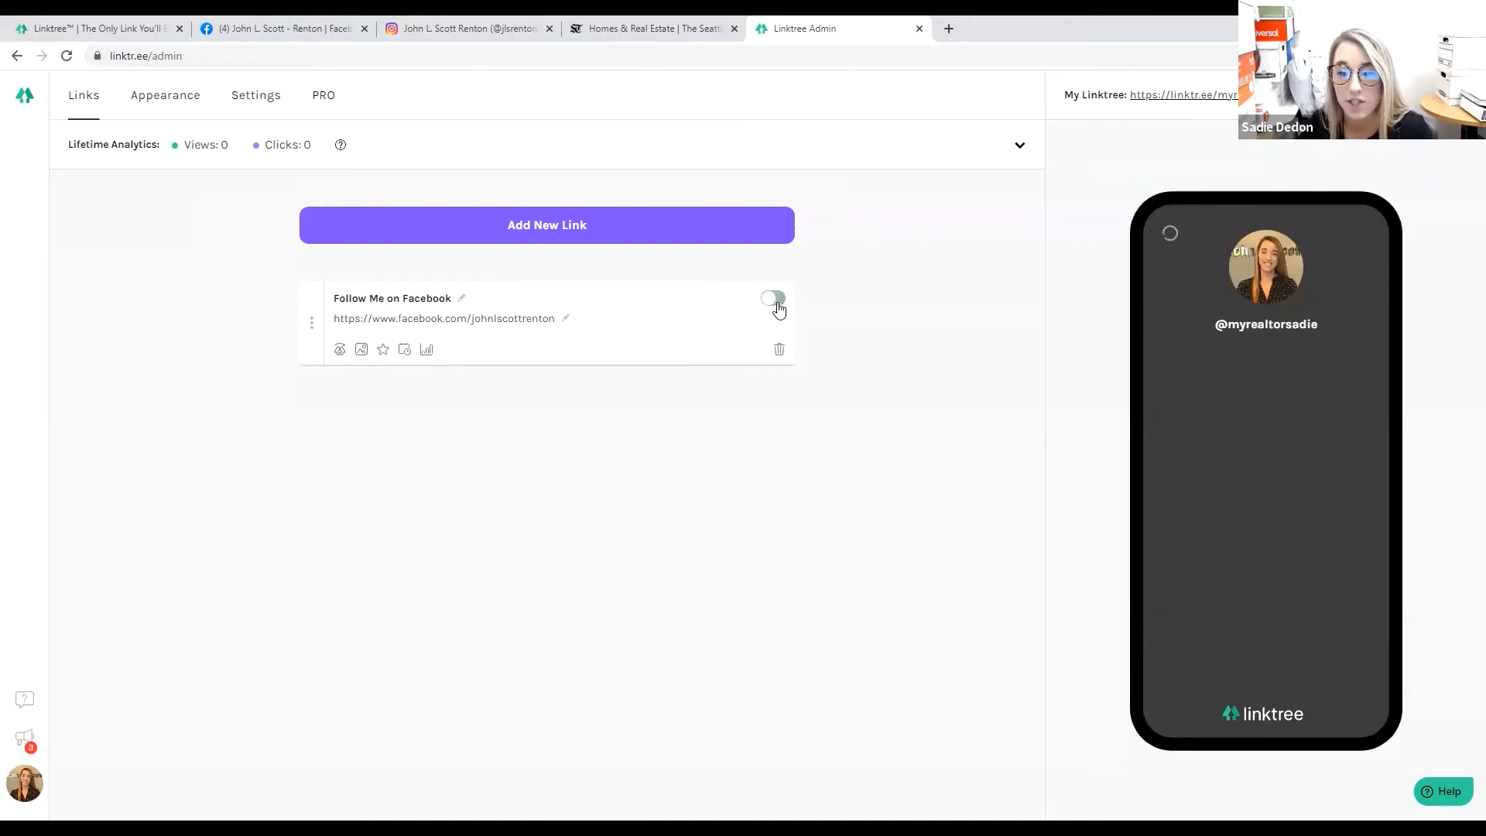
pyautogui.click(777, 305)
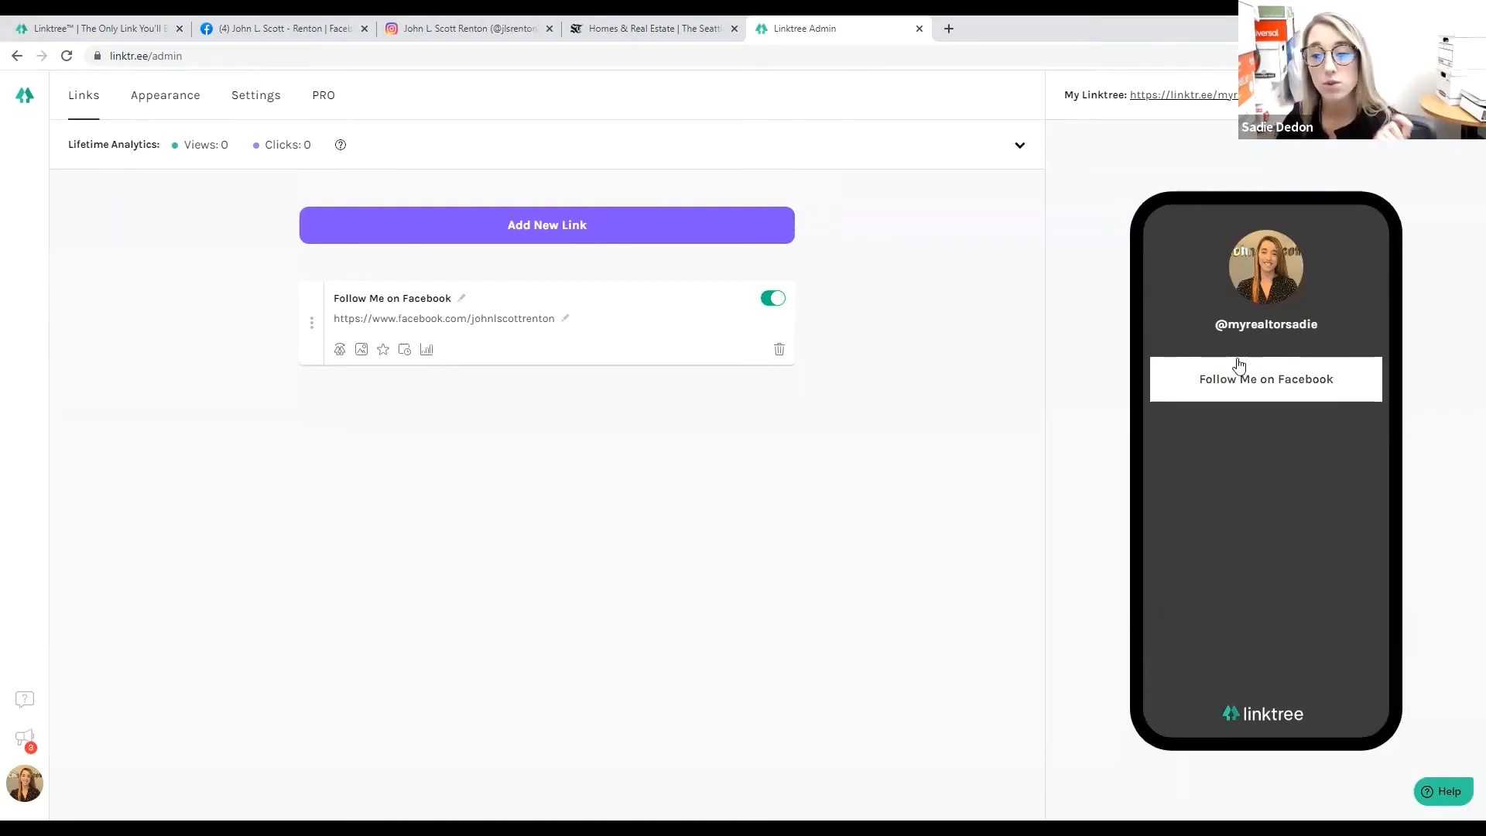
pyautogui.click(1255, 391)
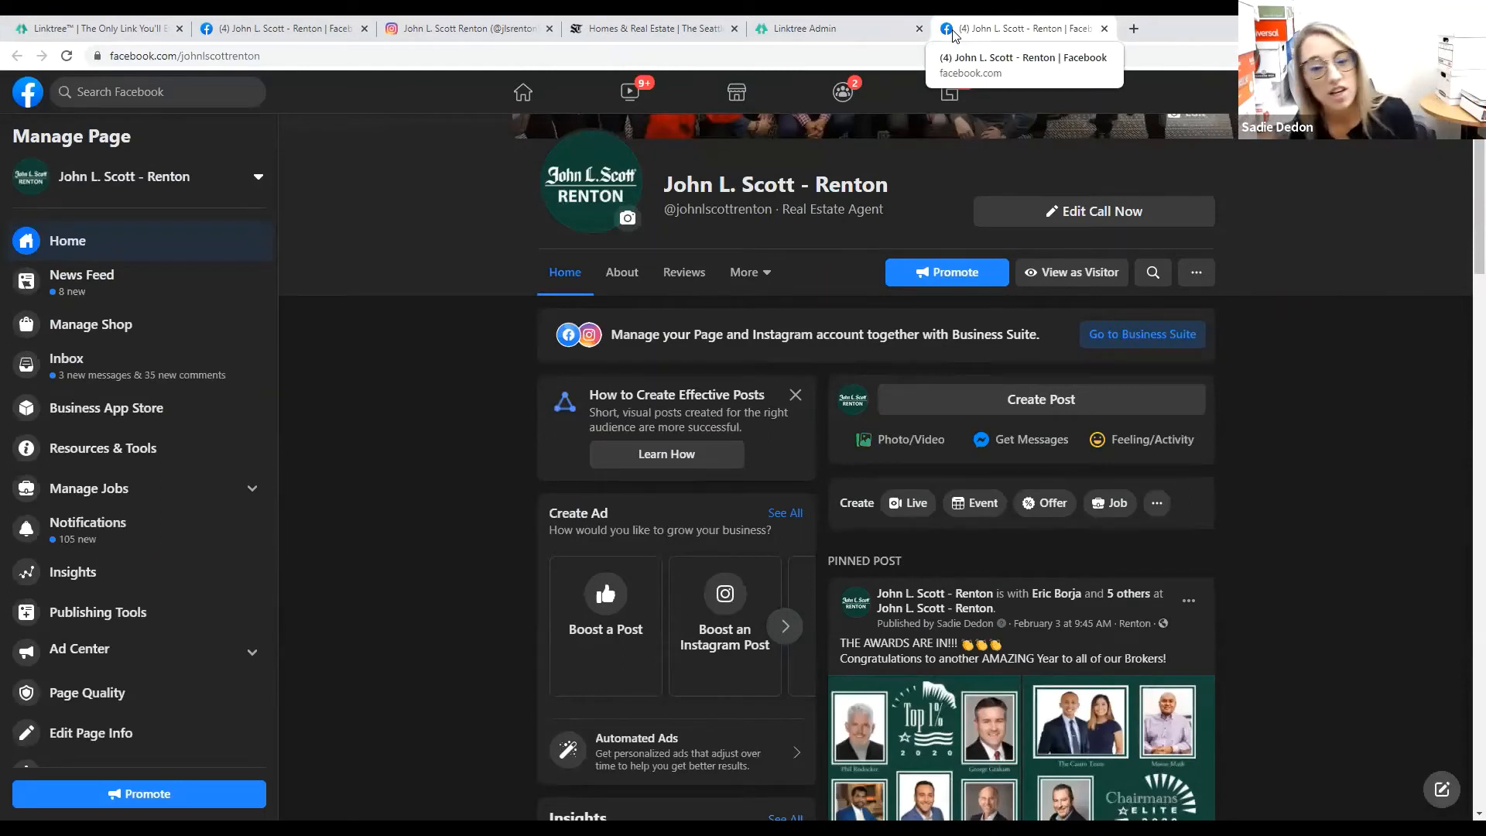
pyautogui.click(1105, 29)
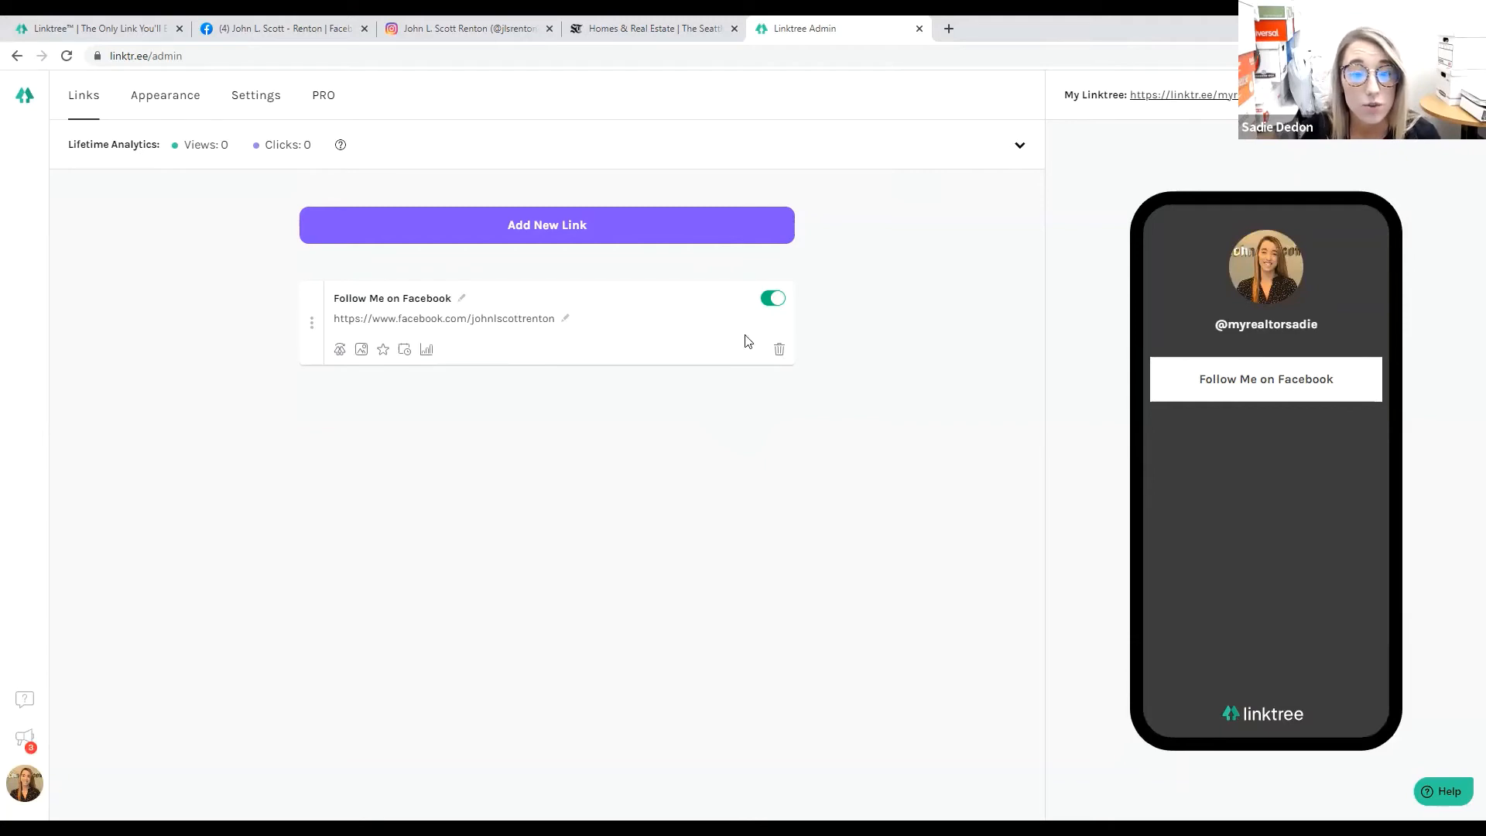
pyautogui.click(771, 302)
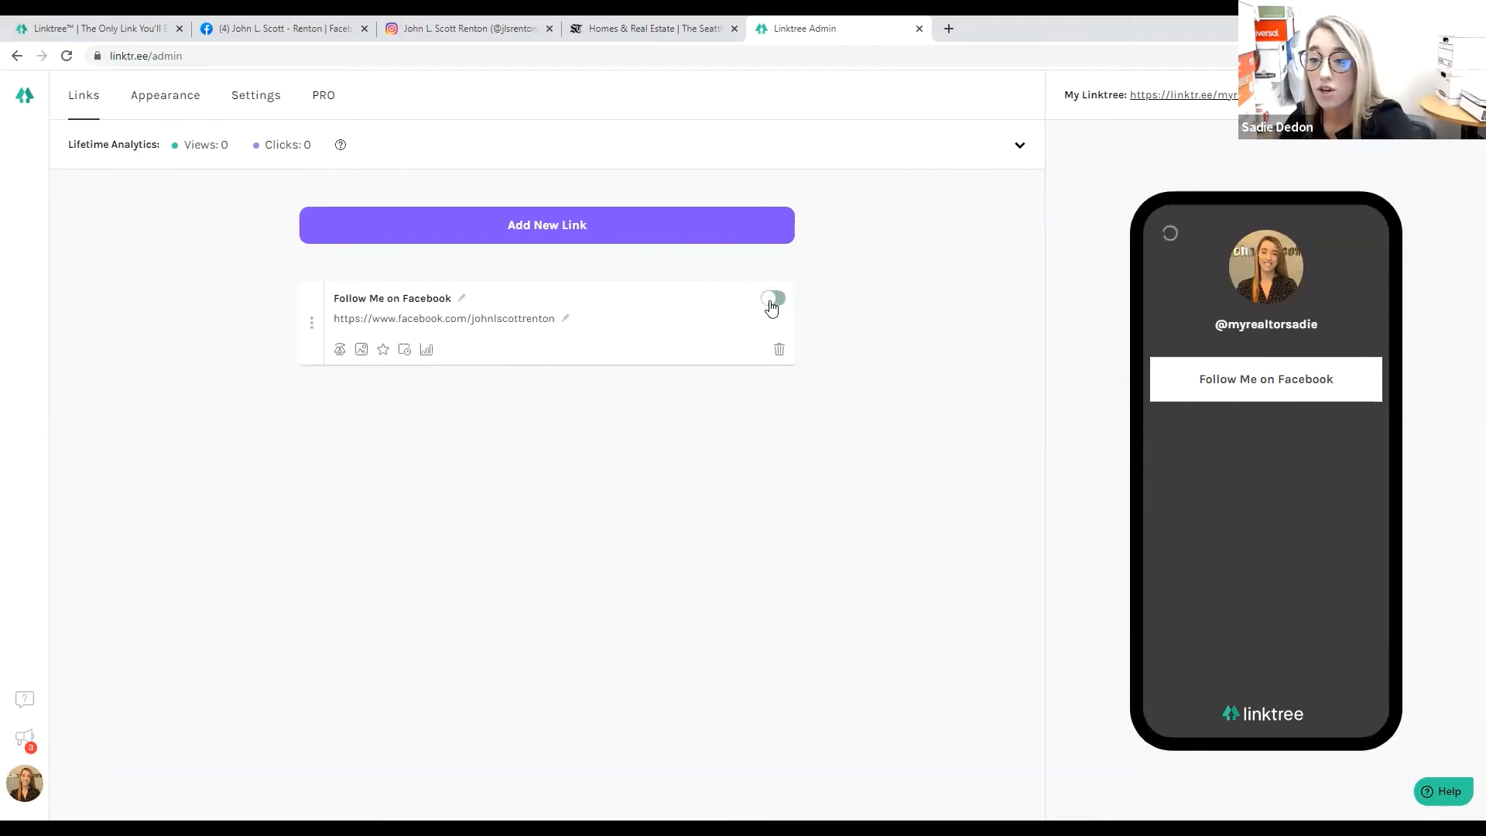
pyautogui.click(772, 302)
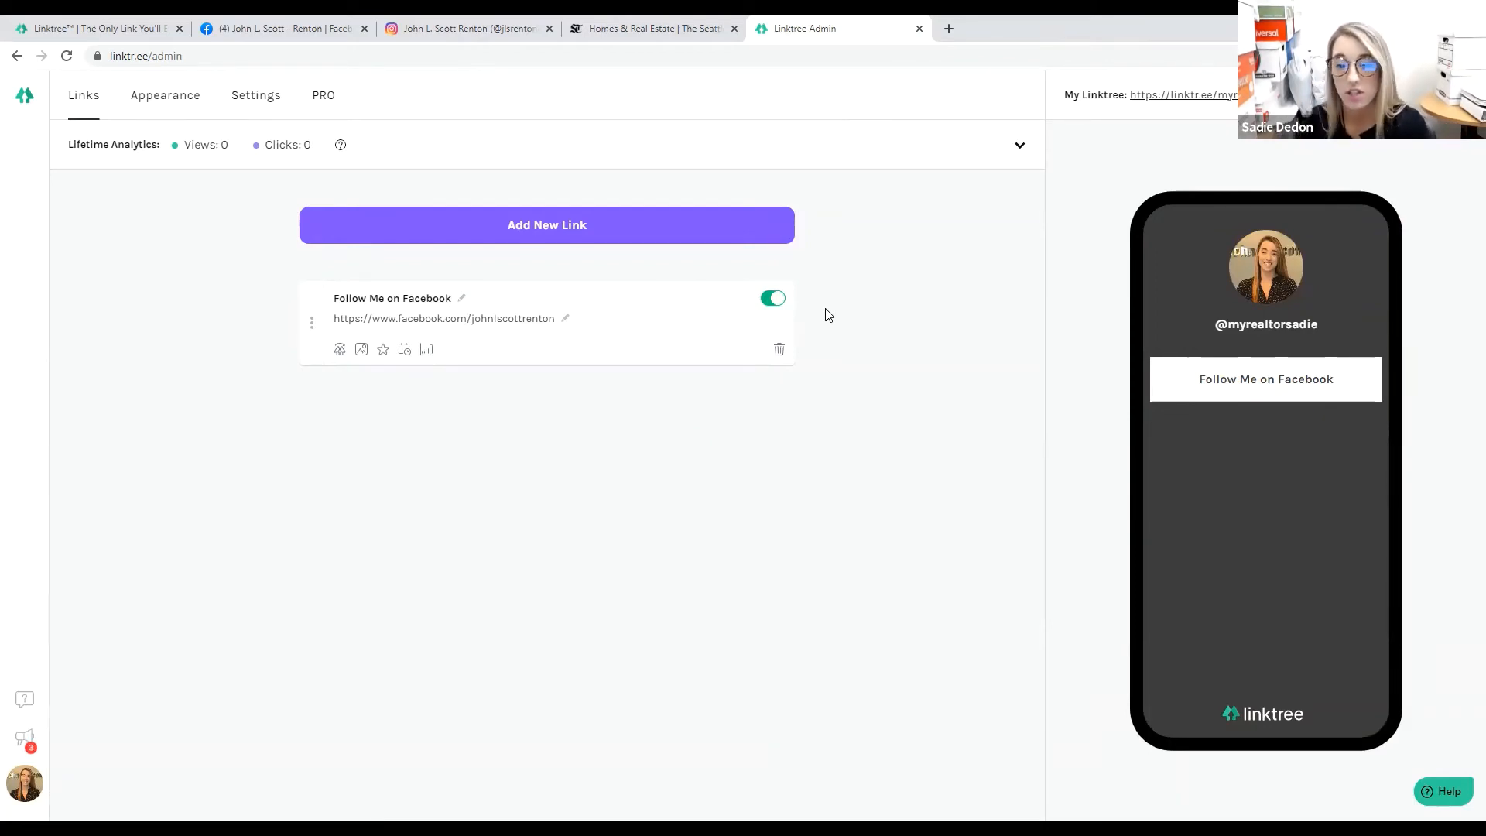
pyautogui.click(770, 305)
pyautogui.click(771, 306)
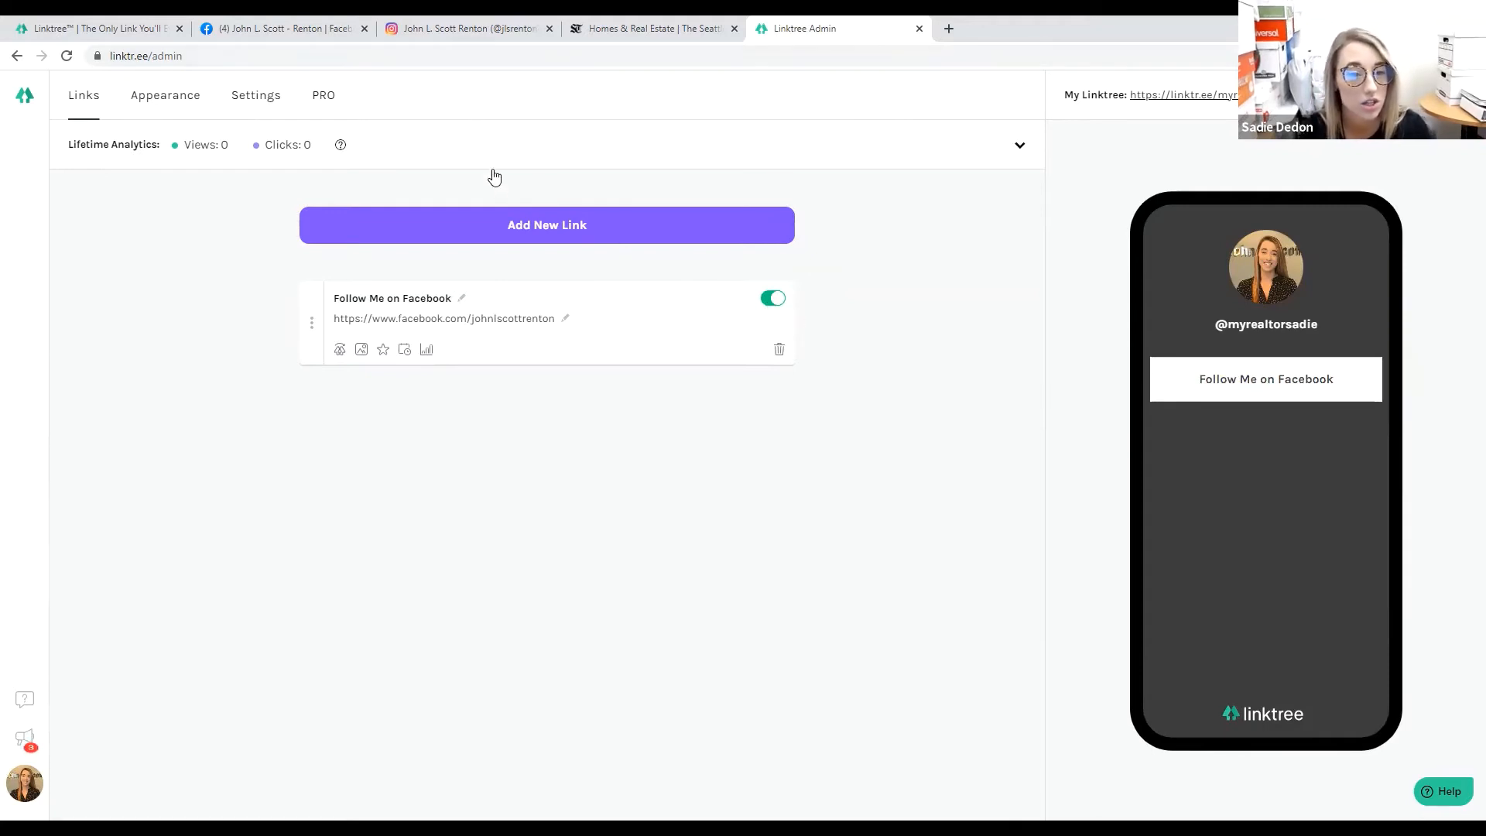
pyautogui.click(511, 218)
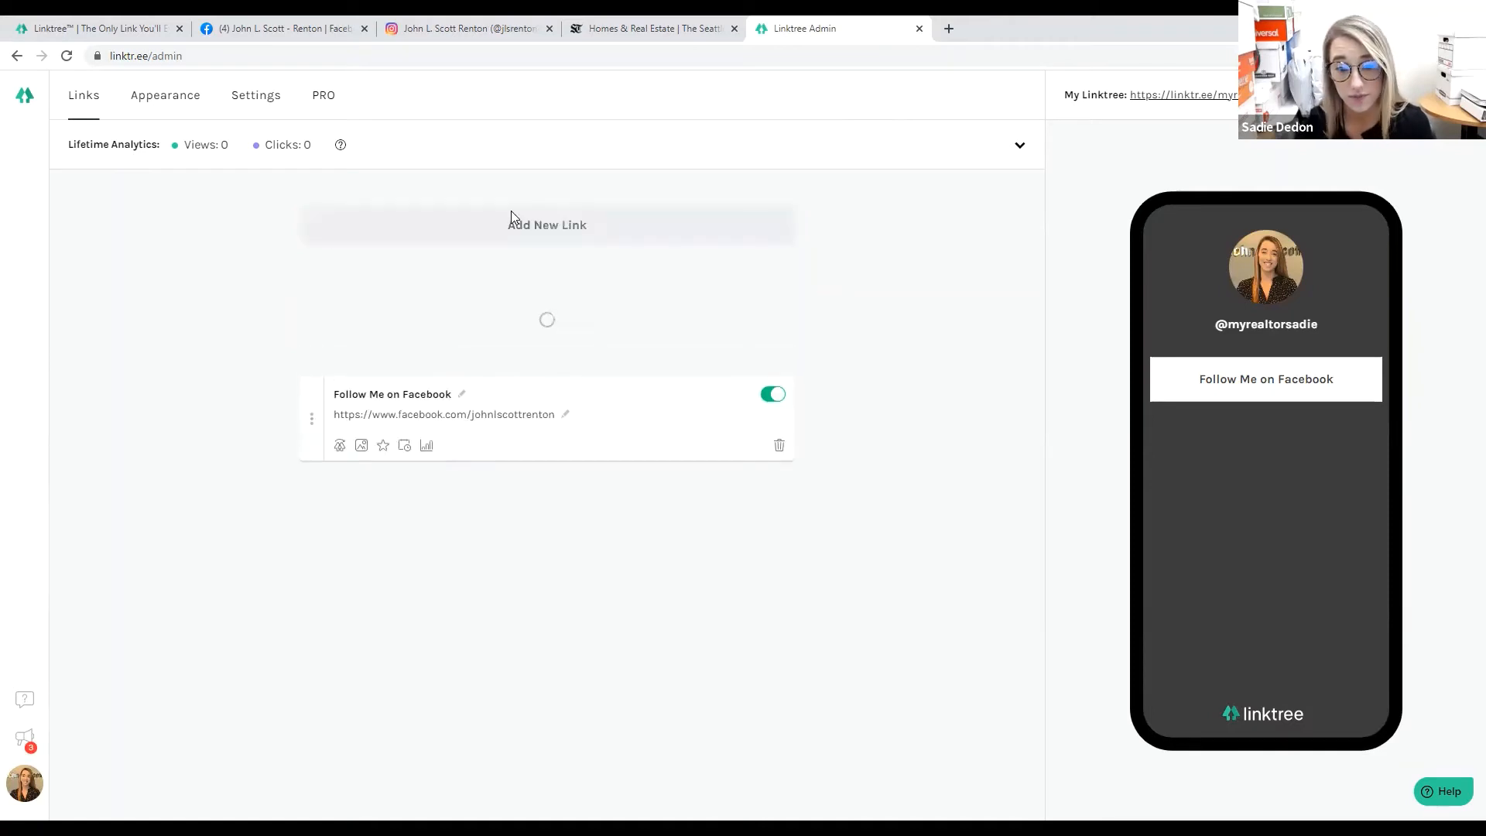
# Title the new link 'Follow Me on Instagram', fixing the spelling, then bring up the Instagram profile.
pyautogui.click(367, 300)
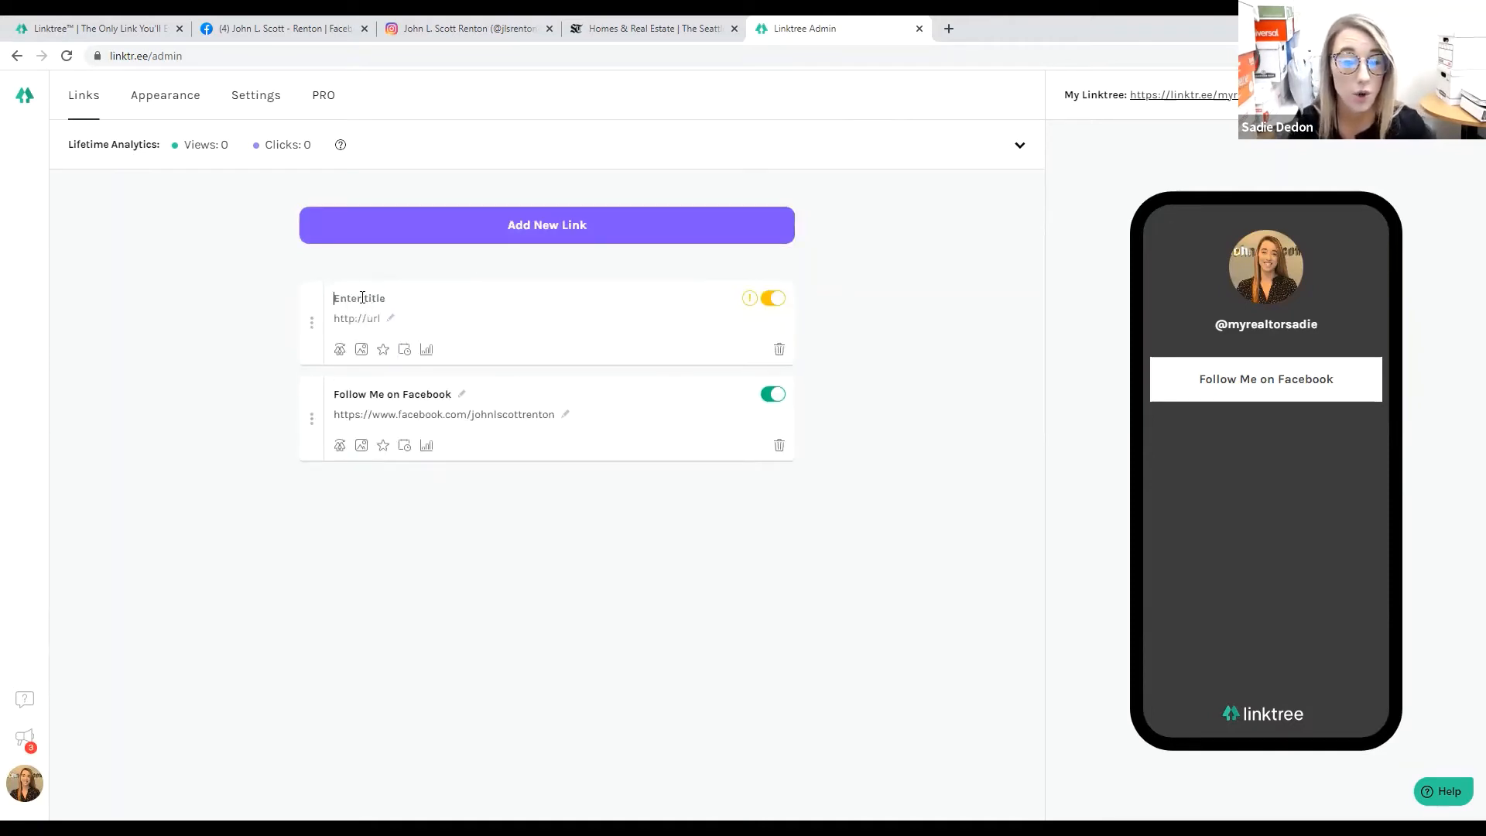
pyautogui.write('M')
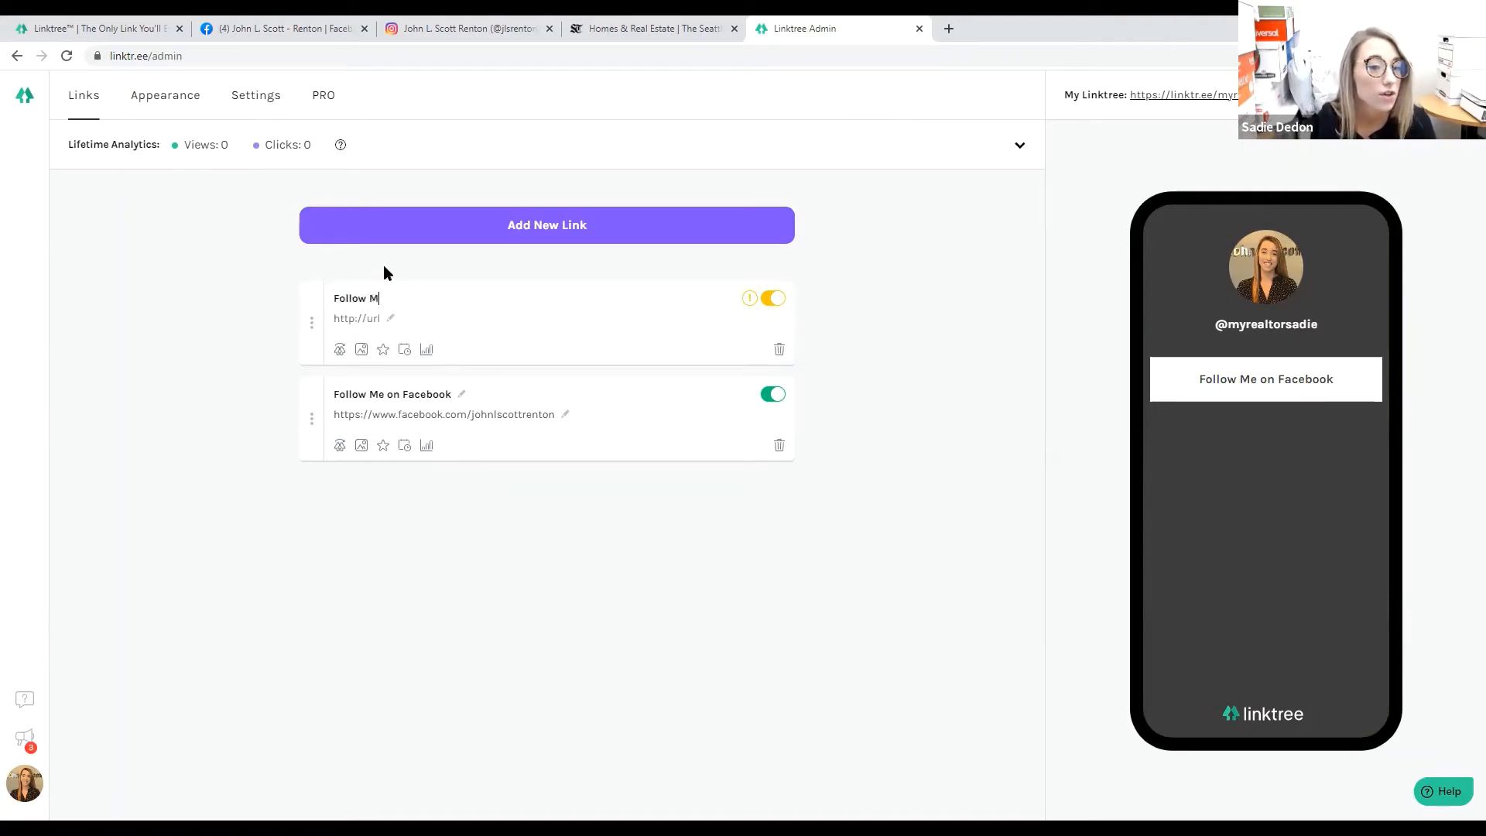
pyautogui.write('ollow Me on I')
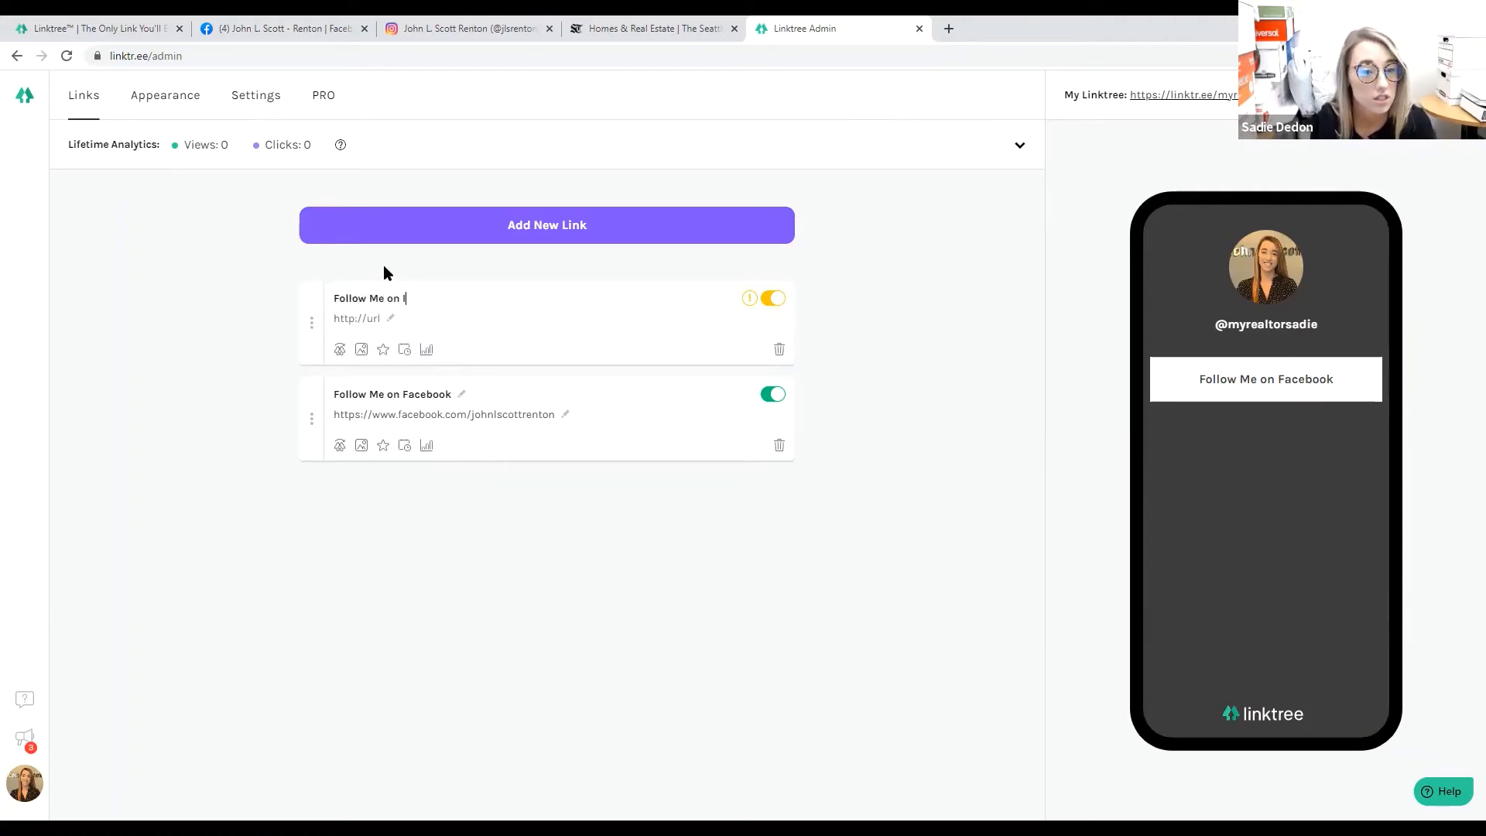
pyautogui.write('nstra')
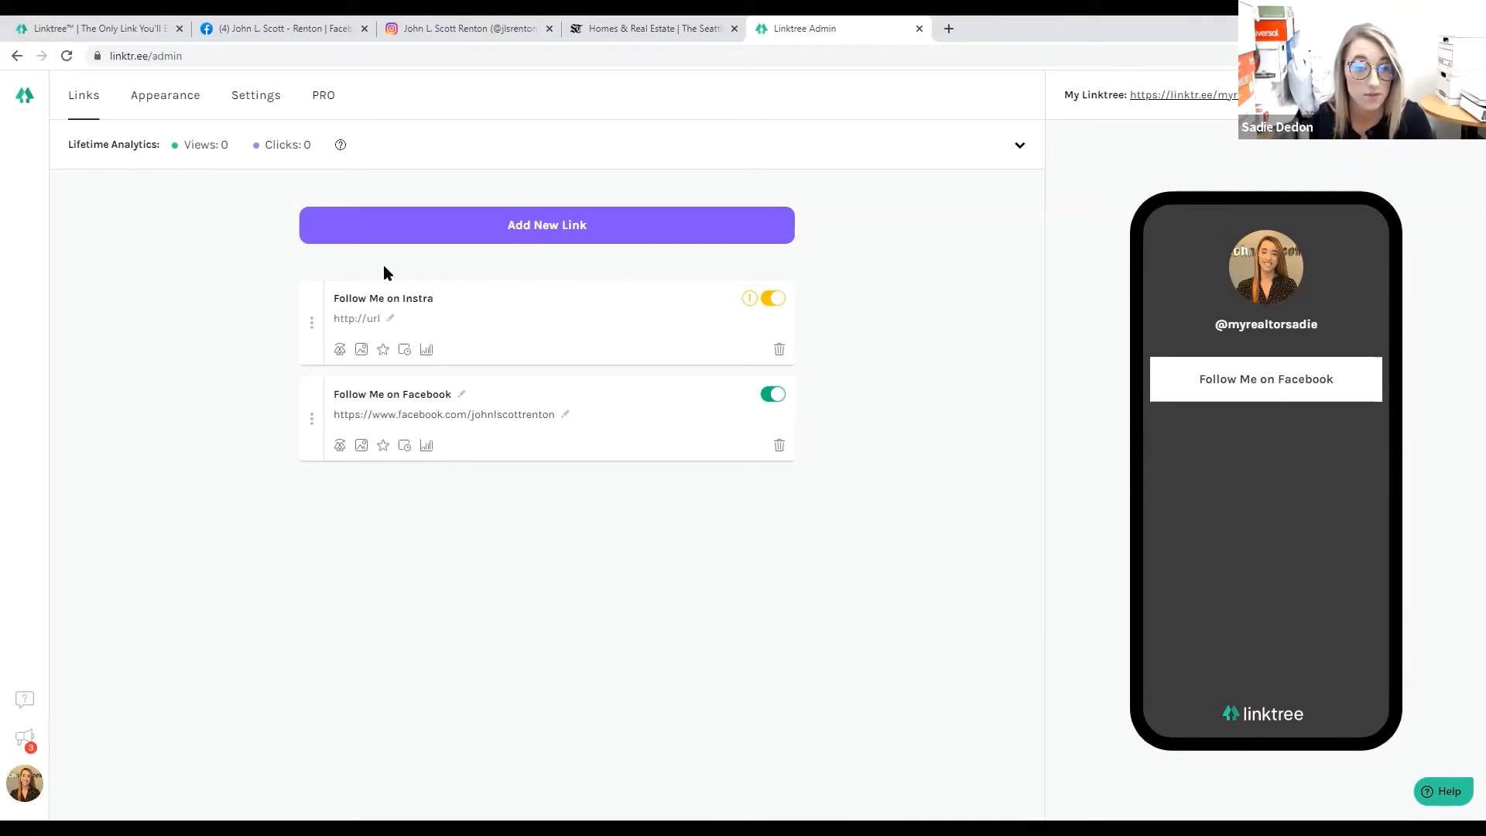
pyautogui.write('gram')
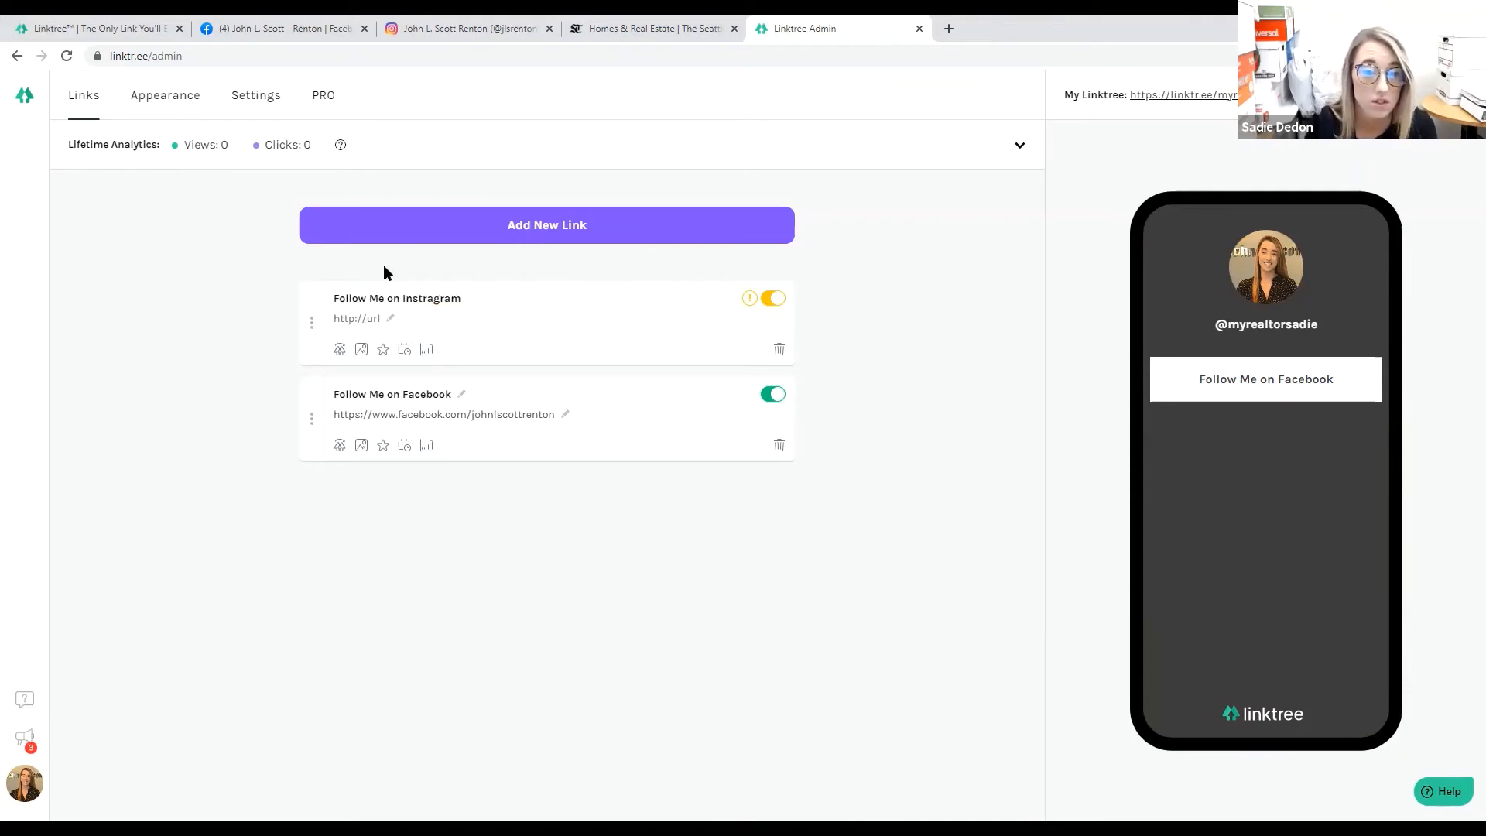
pyautogui.rightClick(429, 298)
pyautogui.click(449, 307)
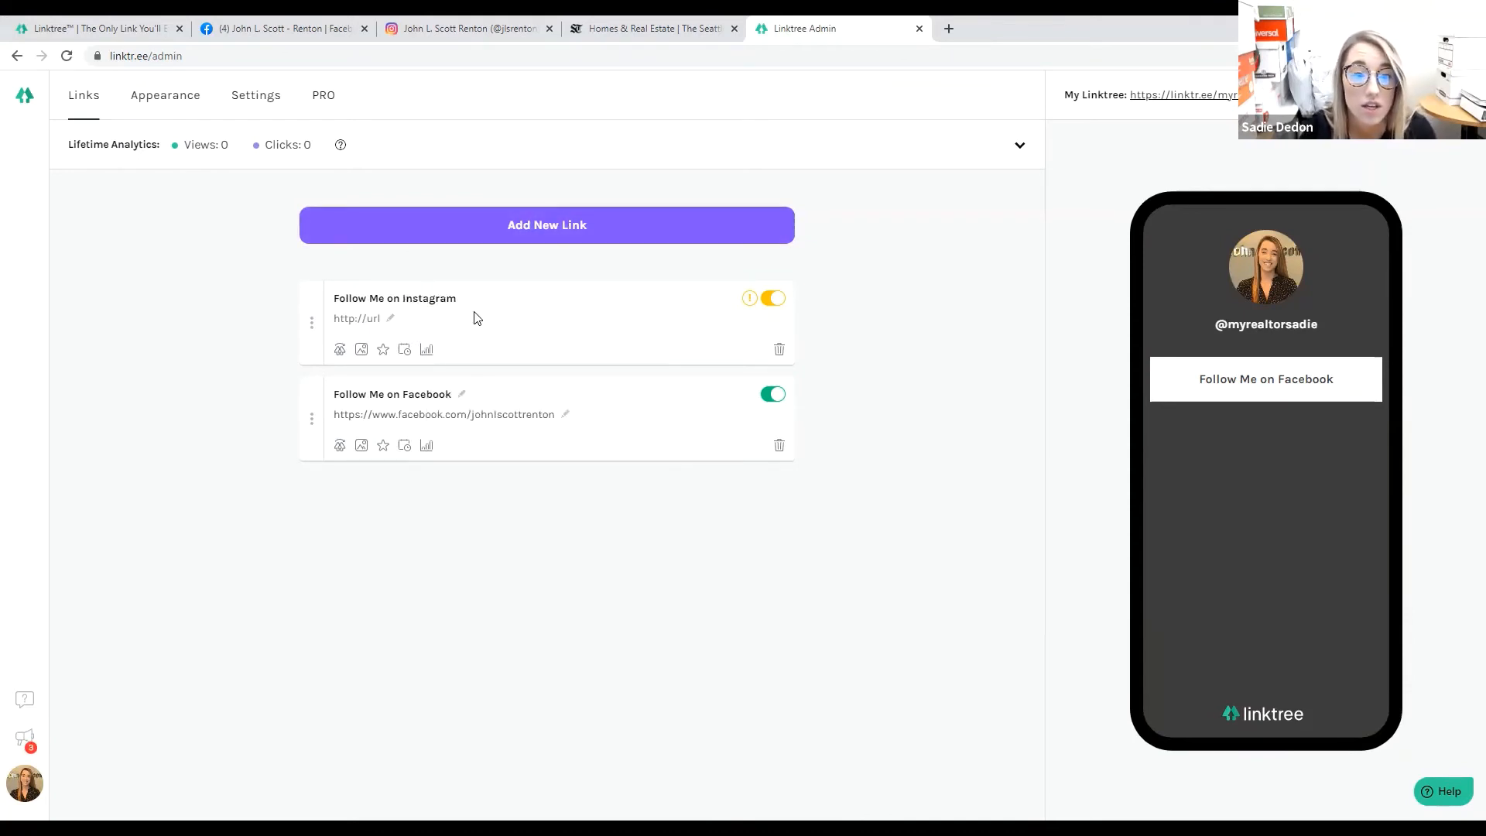
pyautogui.click(432, 25)
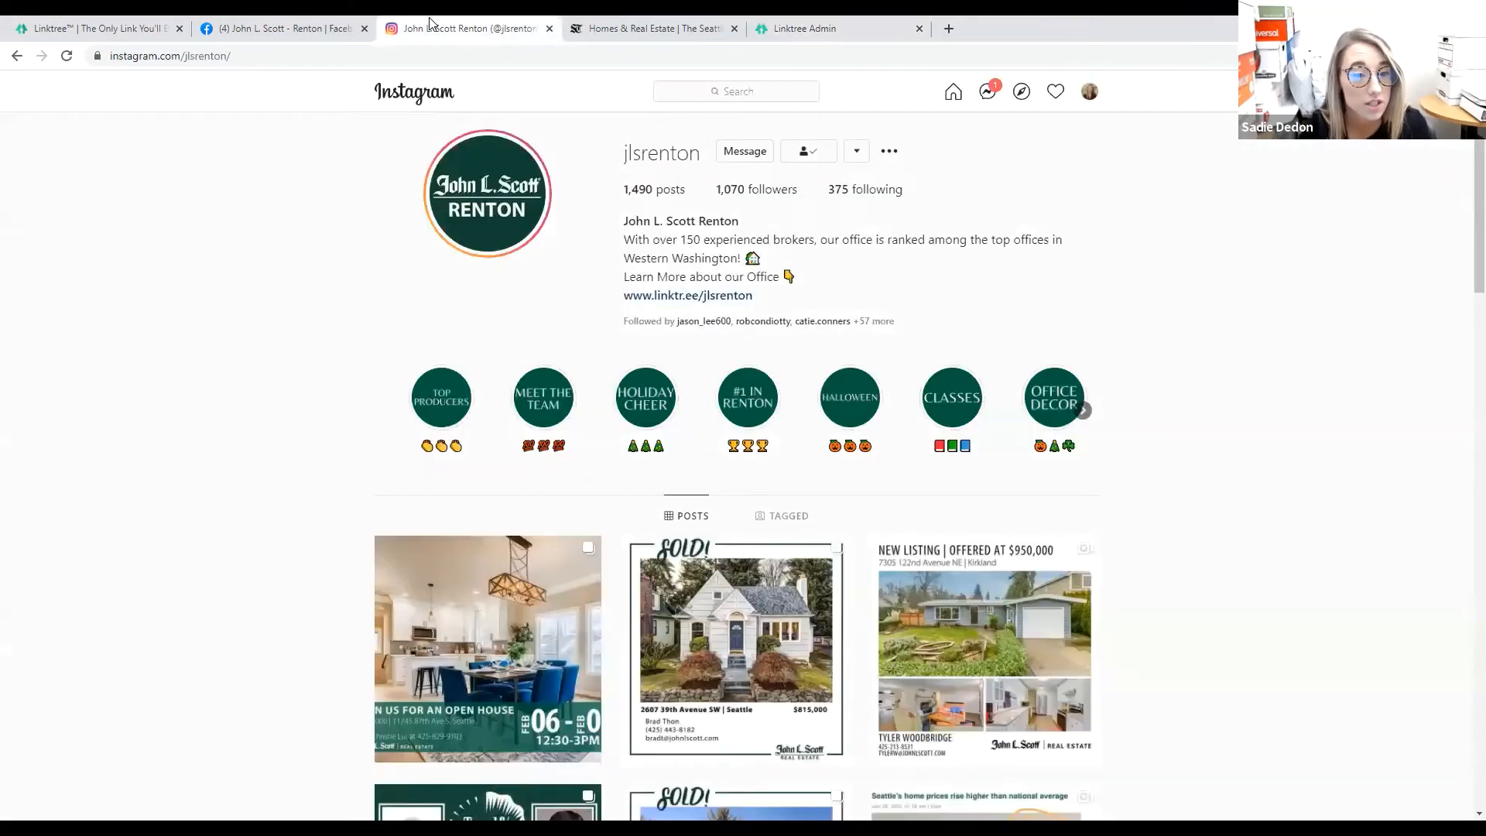
# Copy the Instagram profile page's web address and go back to the Linktree links editor.
pyautogui.moveTo(231, 56); pyautogui.dragTo(95, 89)
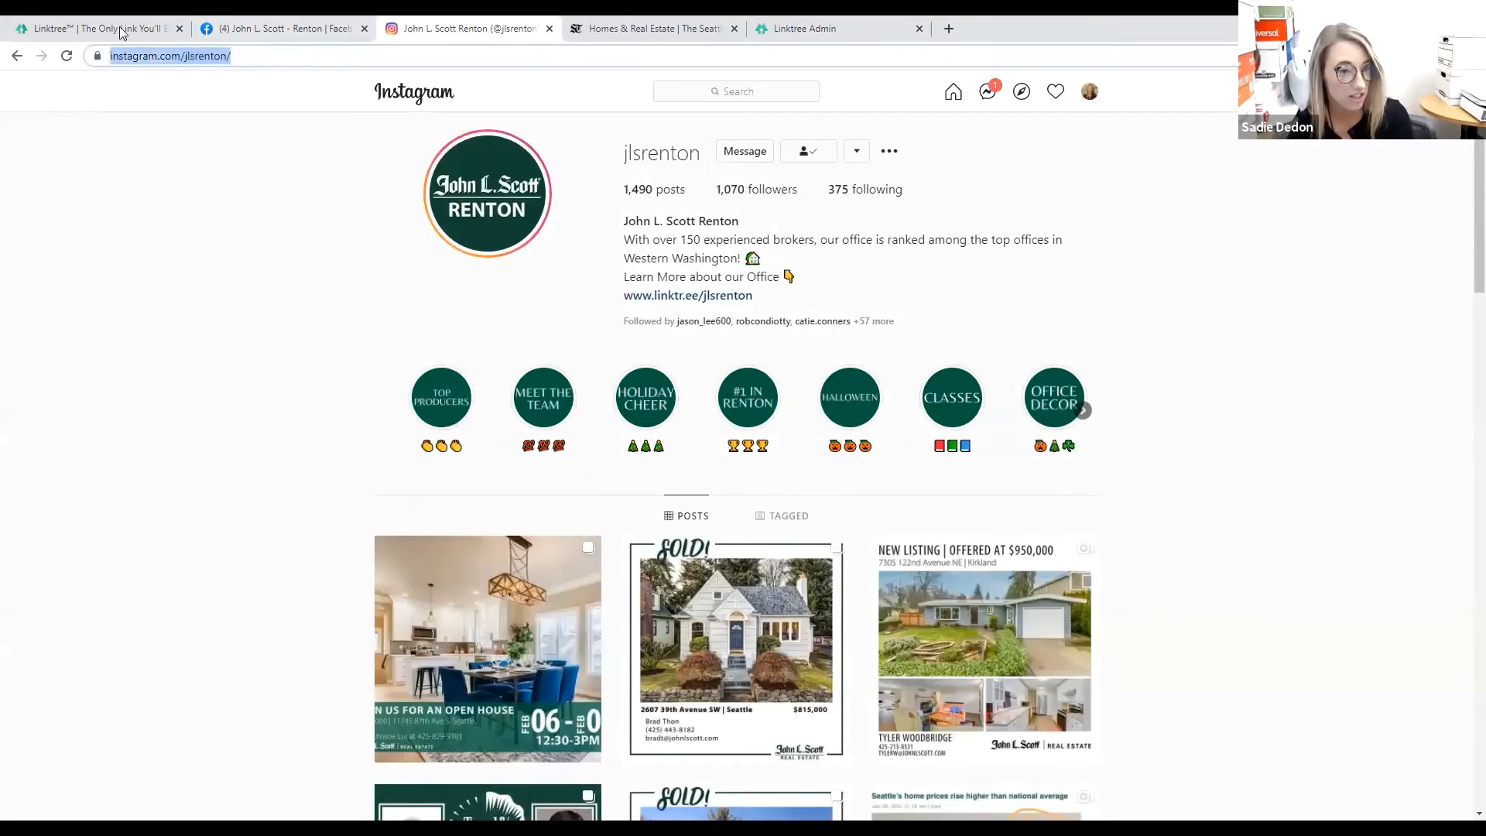
pyautogui.rightClick(136, 55)
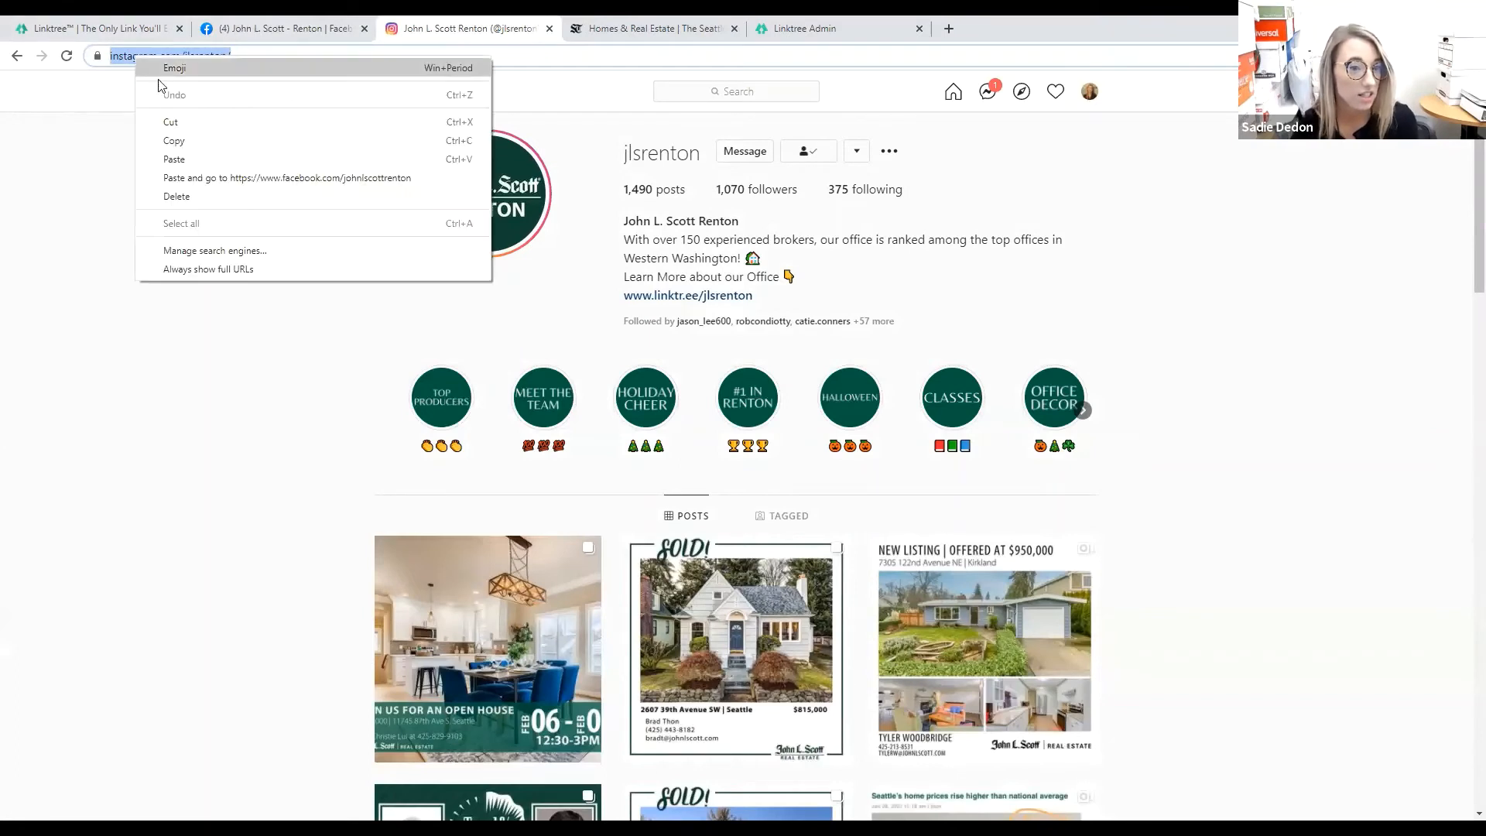
pyautogui.click(193, 142)
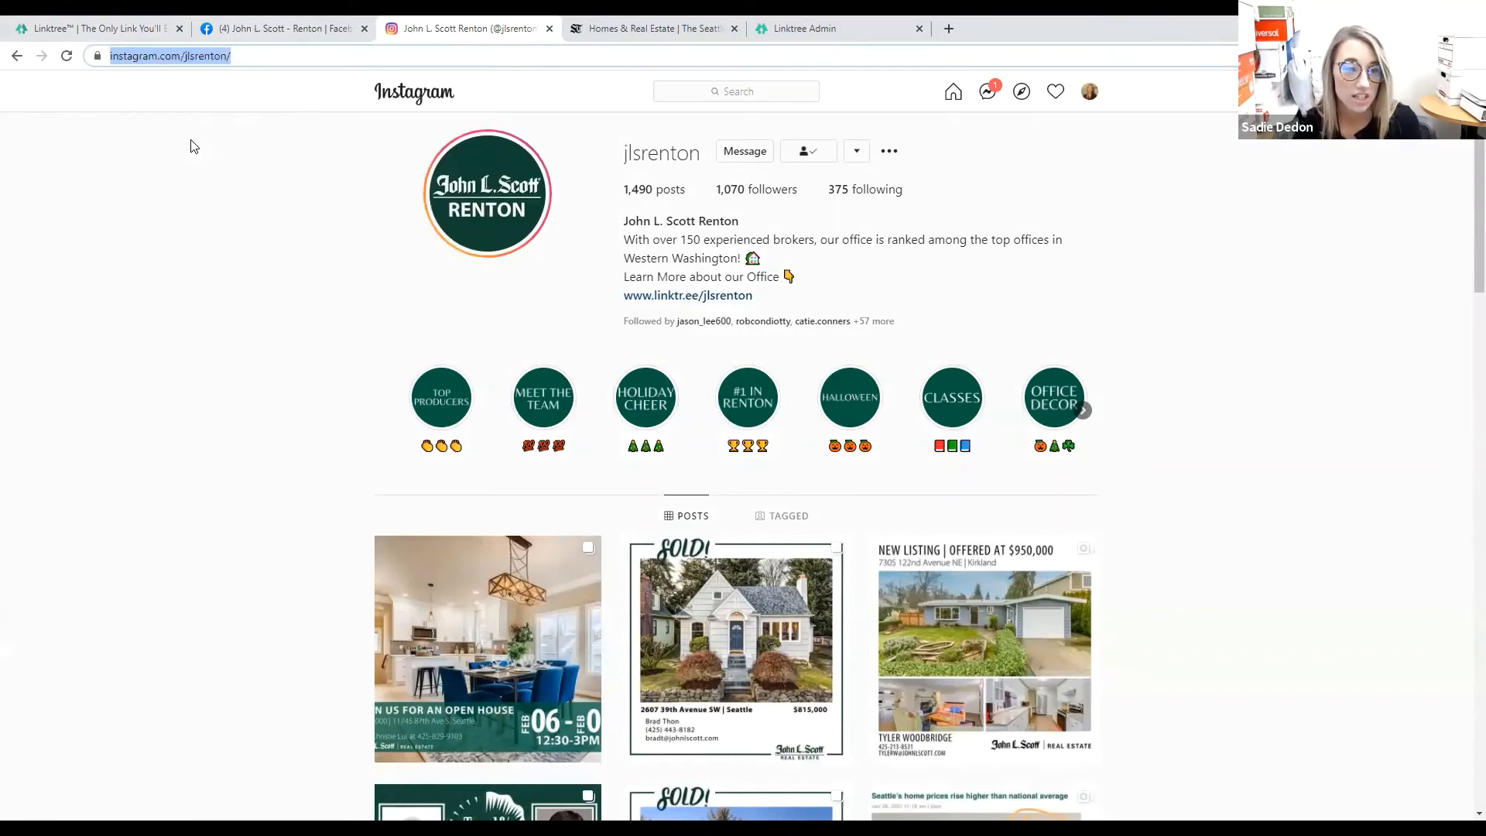
pyautogui.click(802, 36)
pyautogui.rightClick(365, 319)
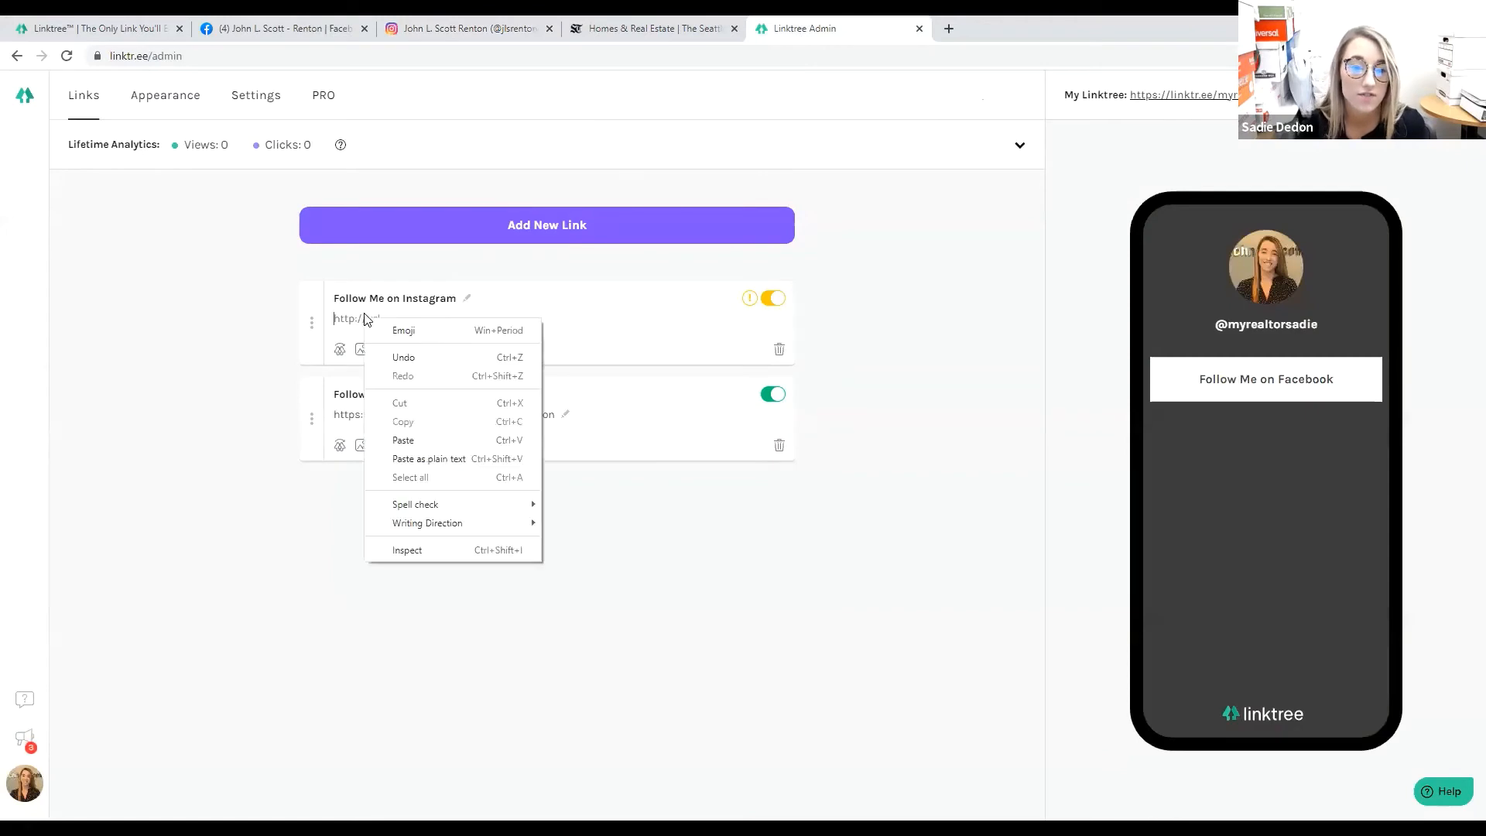
# Paste the profile address into the Instagram link, switch it on, and keep Facebook above it.
pyautogui.click(416, 443)
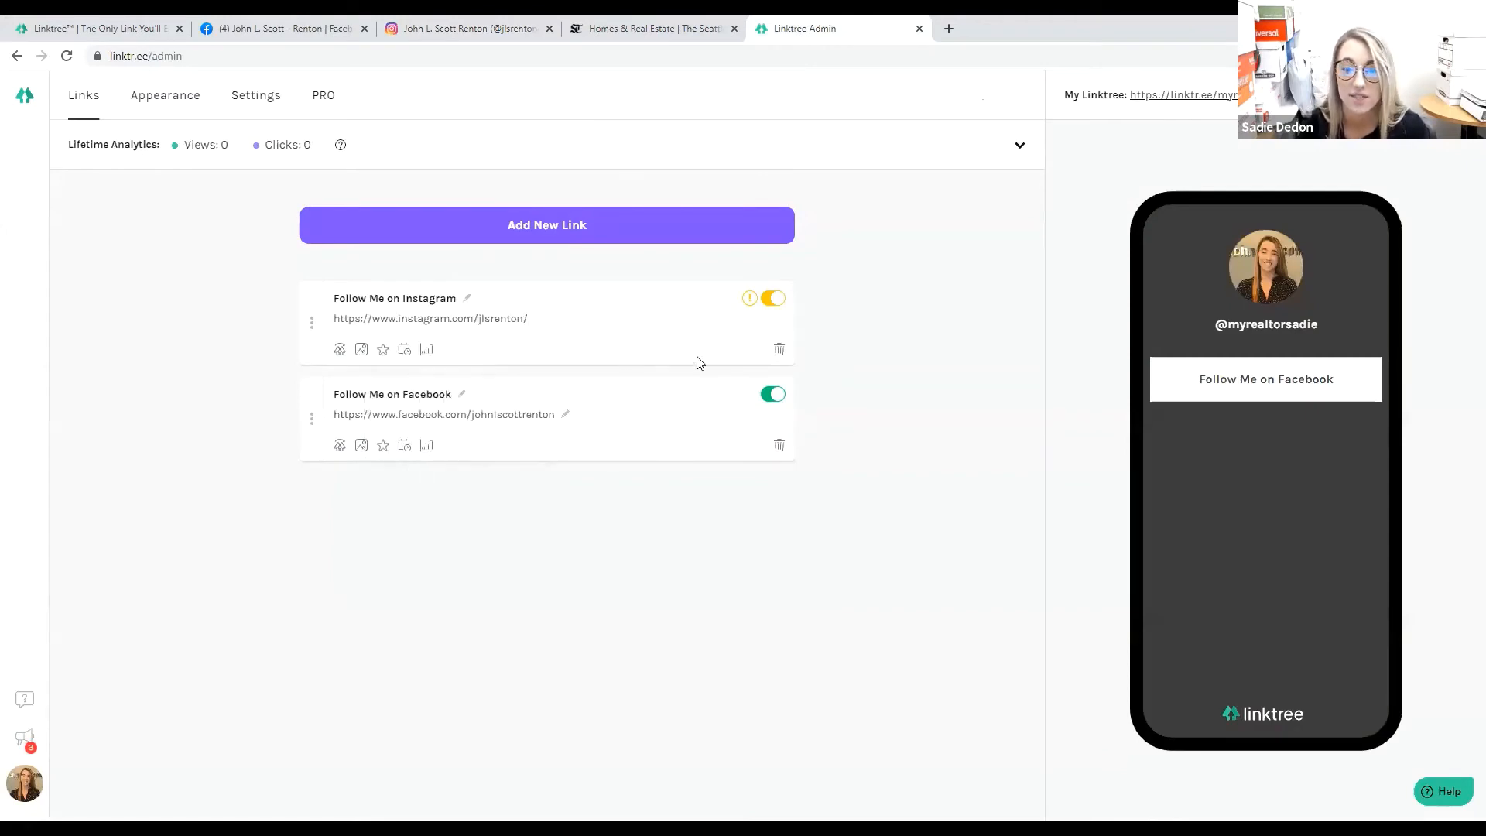
pyautogui.click(776, 301)
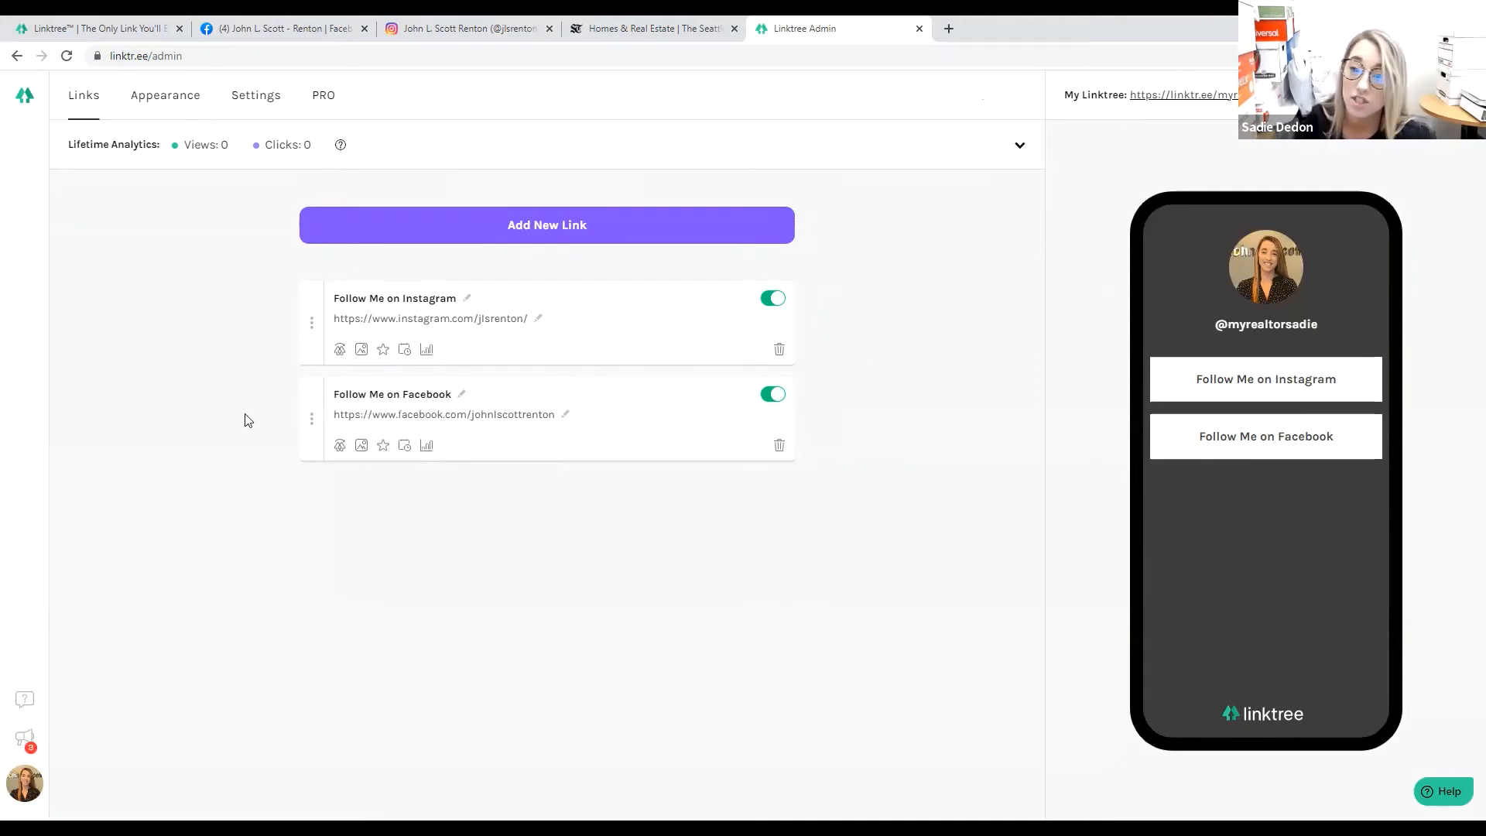
pyautogui.moveTo(311, 418); pyautogui.dragTo(309, 322)
pyautogui.moveTo(305, 412); pyautogui.dragTo(302, 285)
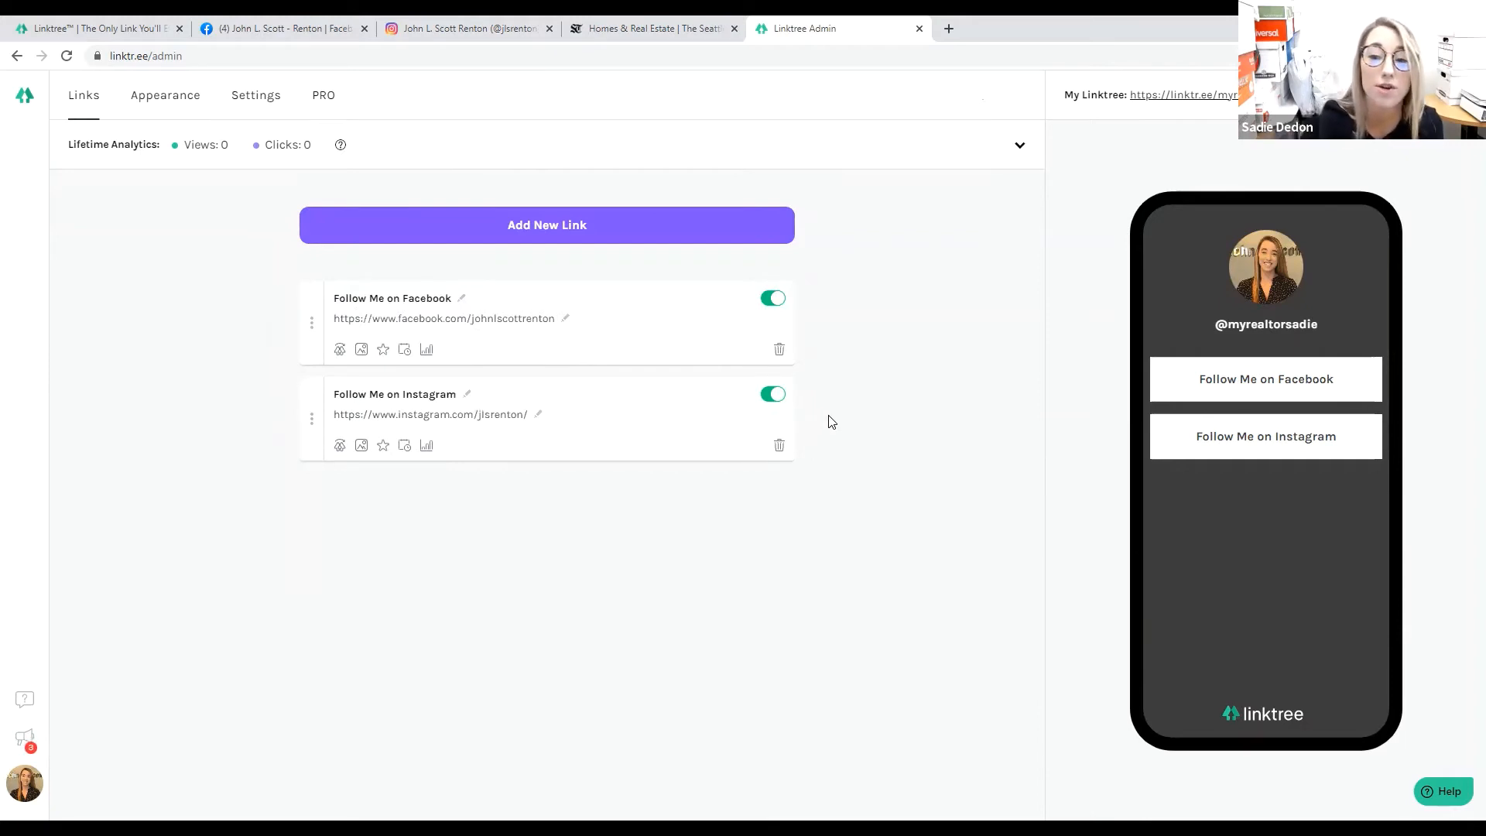
# Add a new link titled 'A Must Read Seattle Time Article' and bring up the Seattle Times page.
pyautogui.click(653, 229)
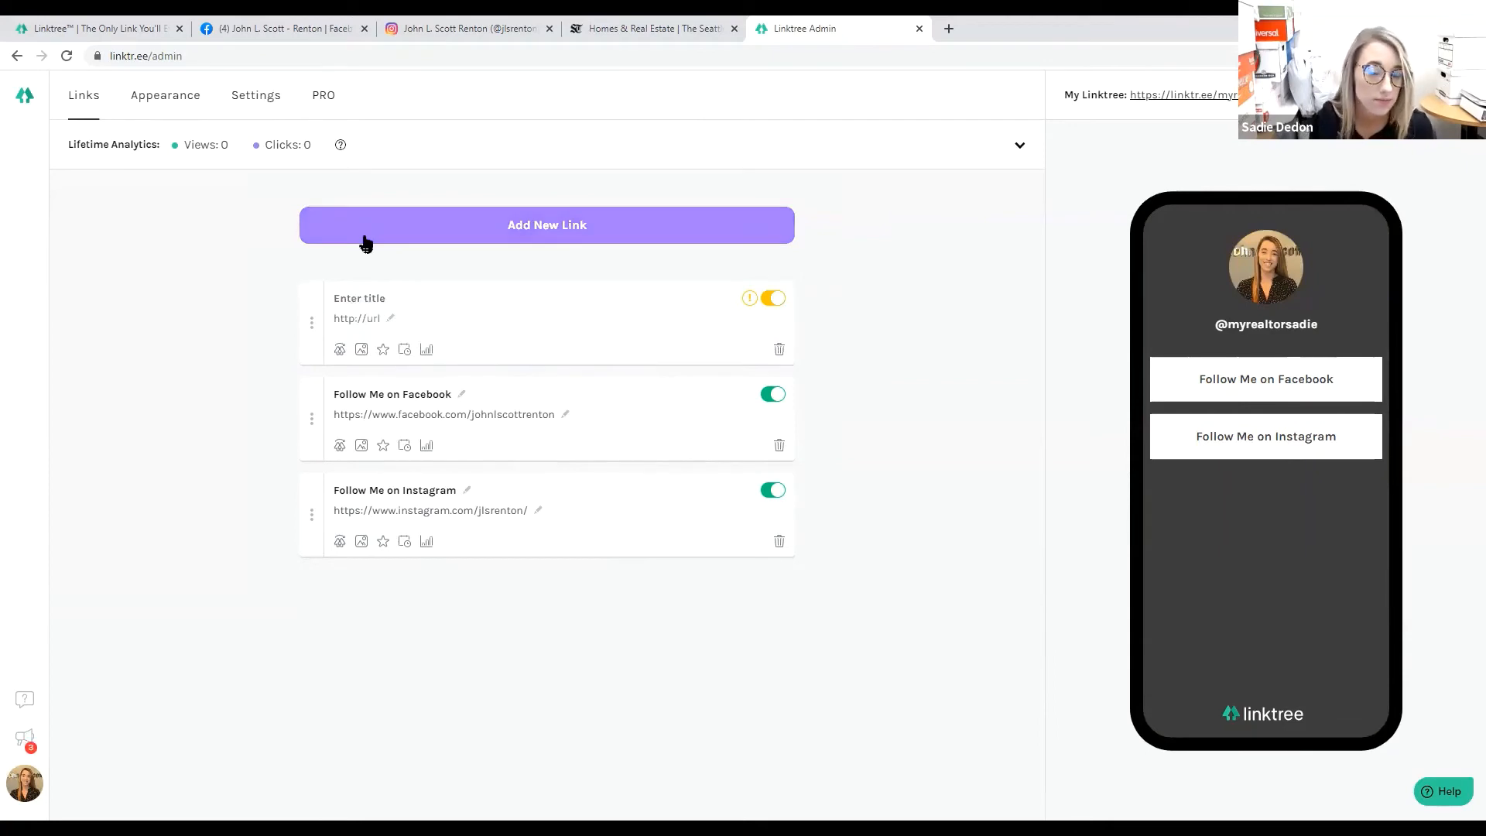
pyautogui.write('A Must ')
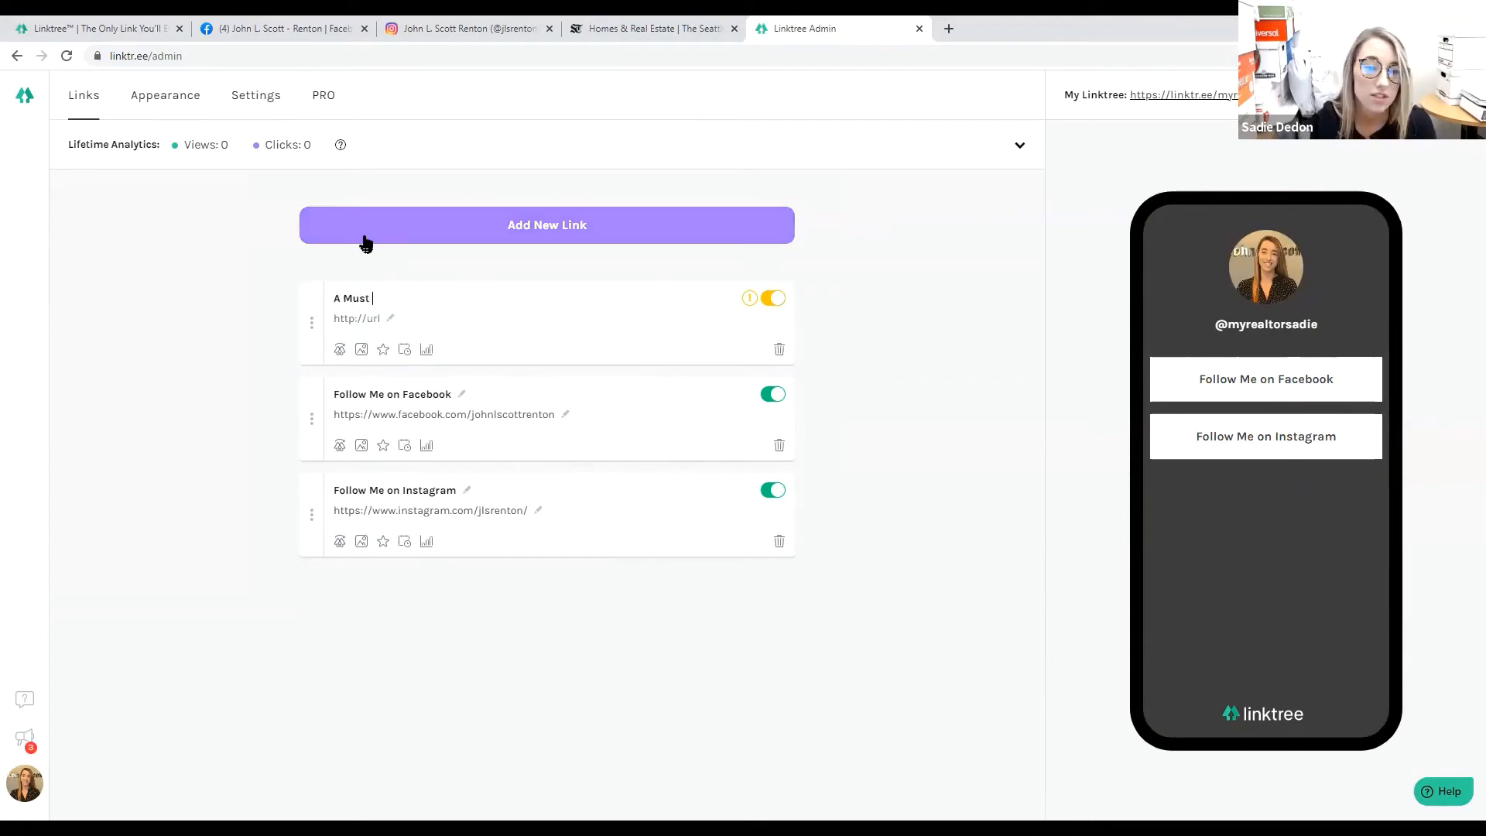
pyautogui.write('Read Seattle')
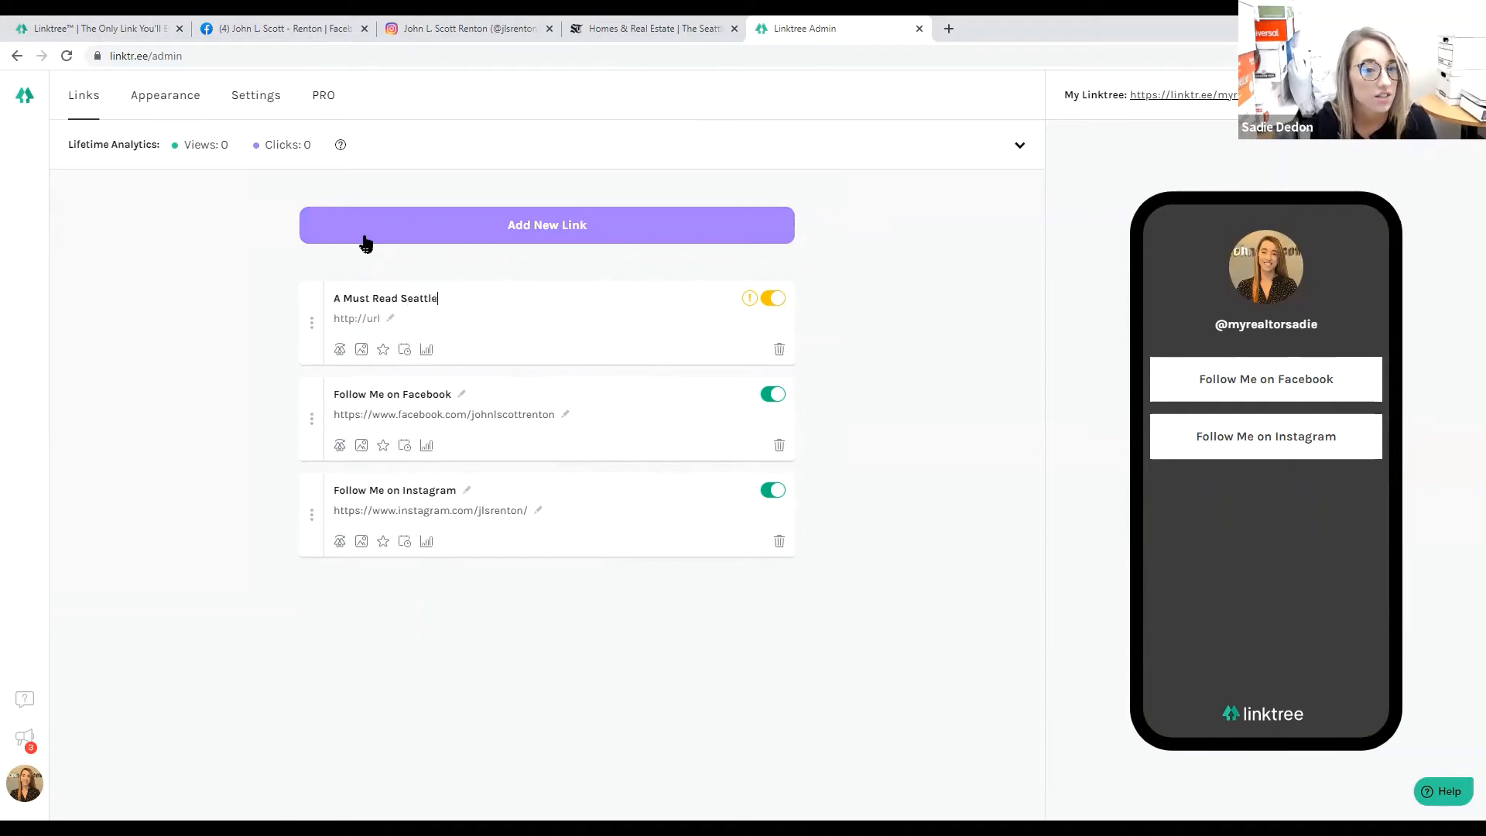
pyautogui.write(' Time Ar')
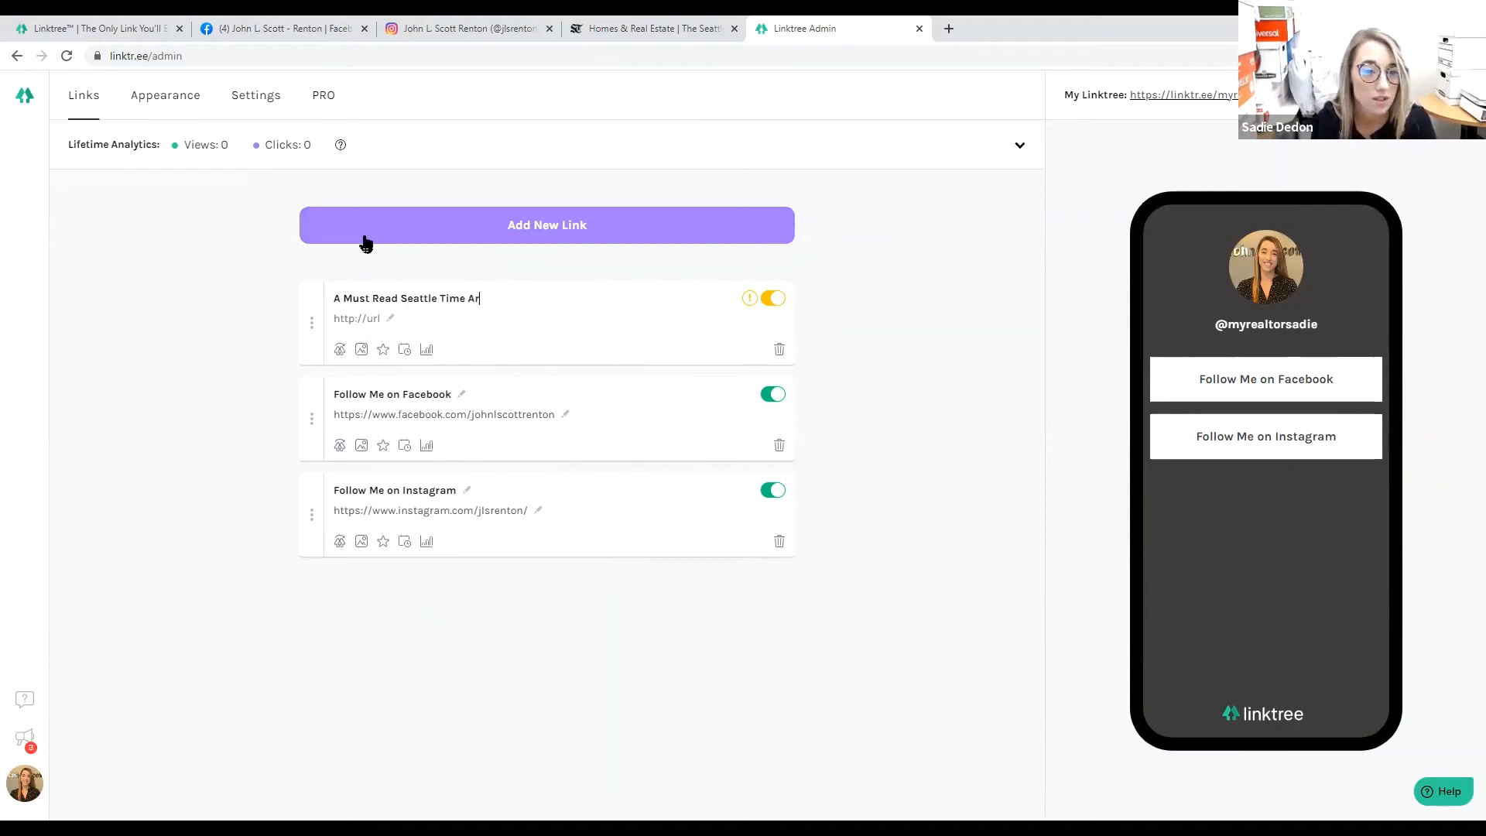
pyautogui.write('ticle!')
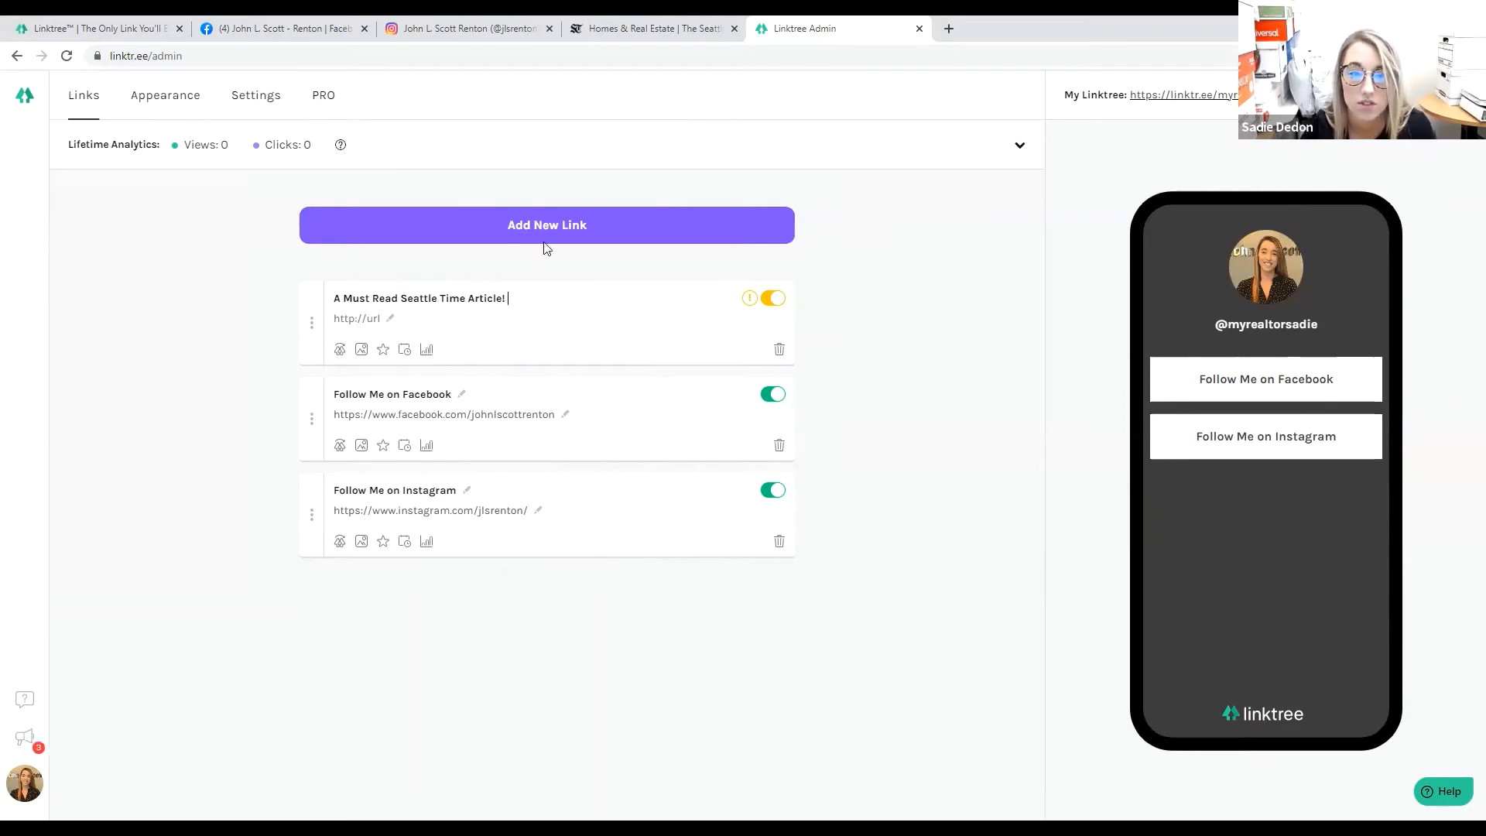
pyautogui.click(597, 21)
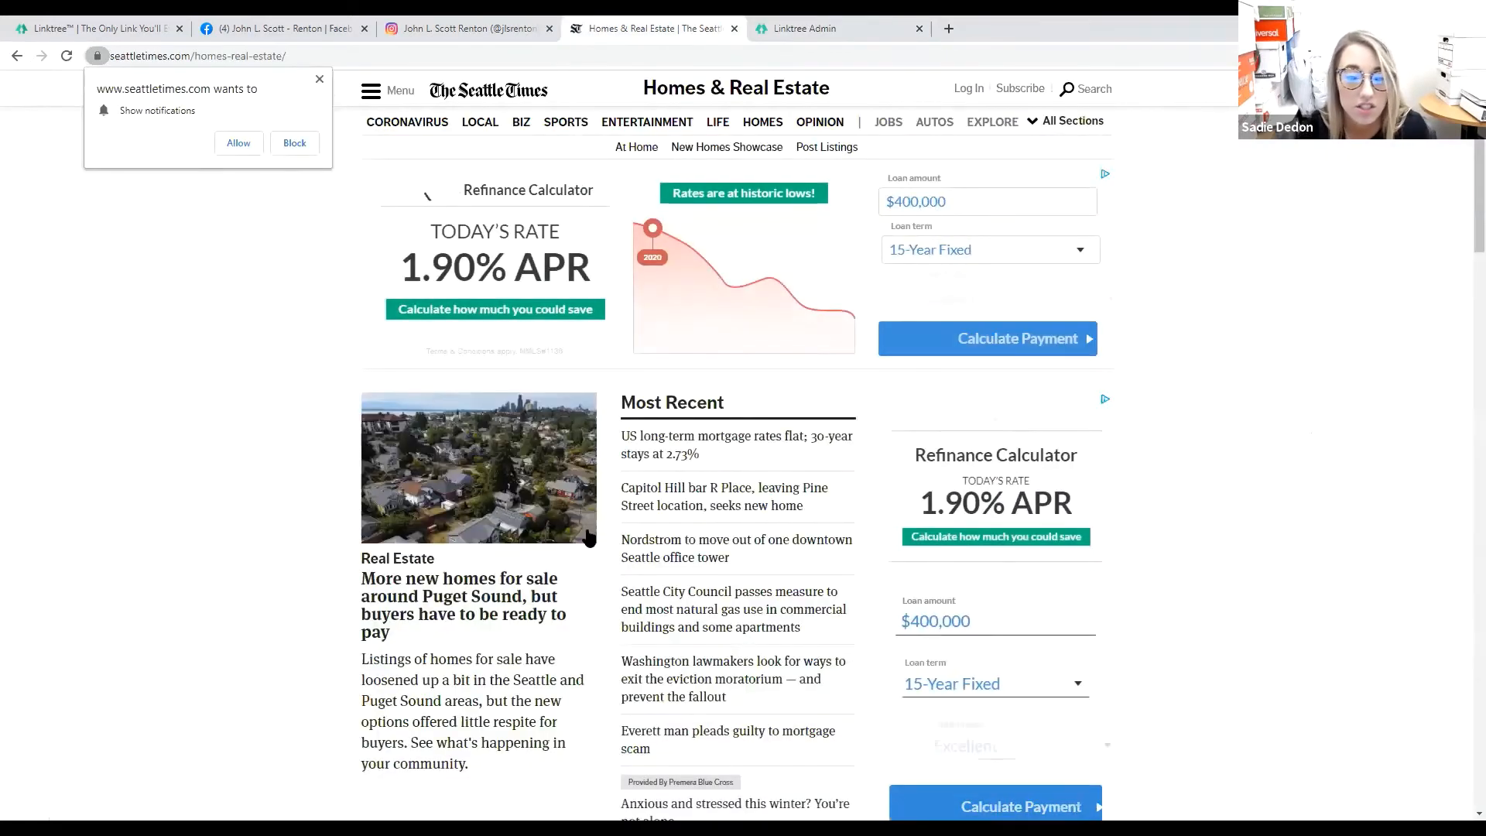
# Open the Puget Sound homes-for-sale article, copy its address, and return to the Linktree editor.
pyautogui.click(422, 586)
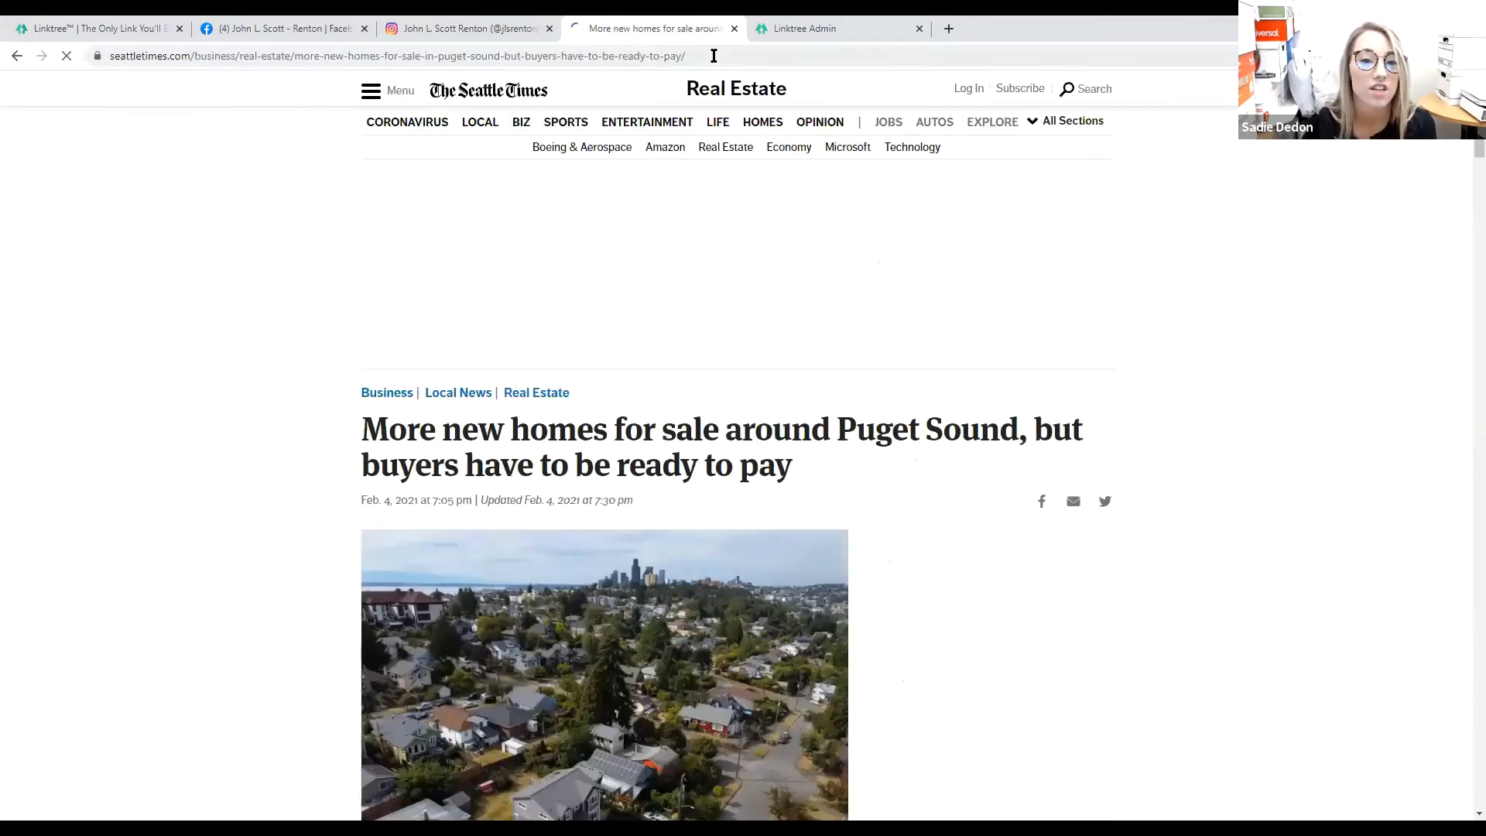
pyautogui.moveTo(688, 56); pyautogui.dragTo(103, 116)
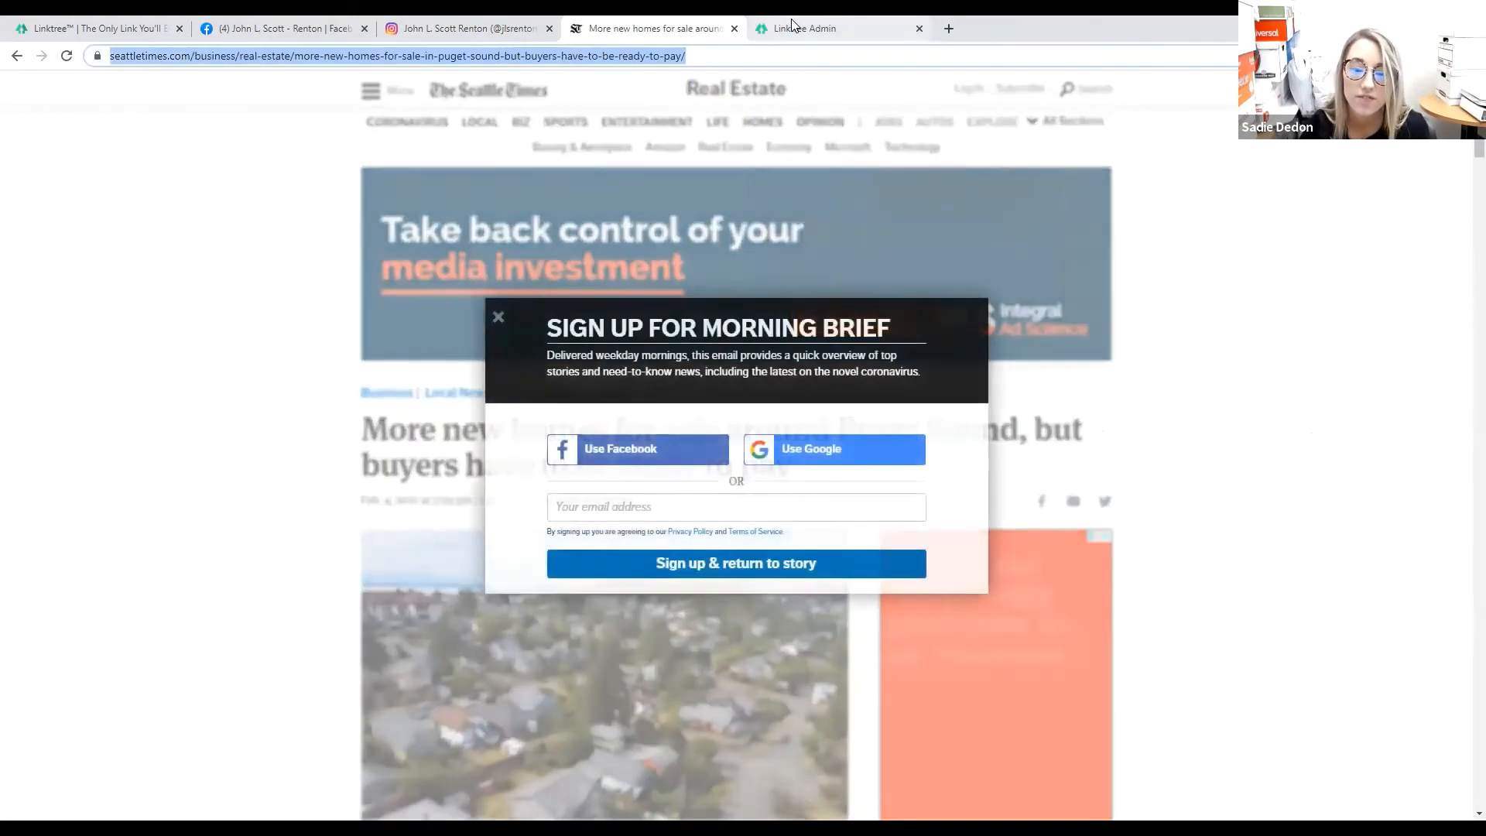
pyautogui.click(792, 26)
pyautogui.click(361, 320)
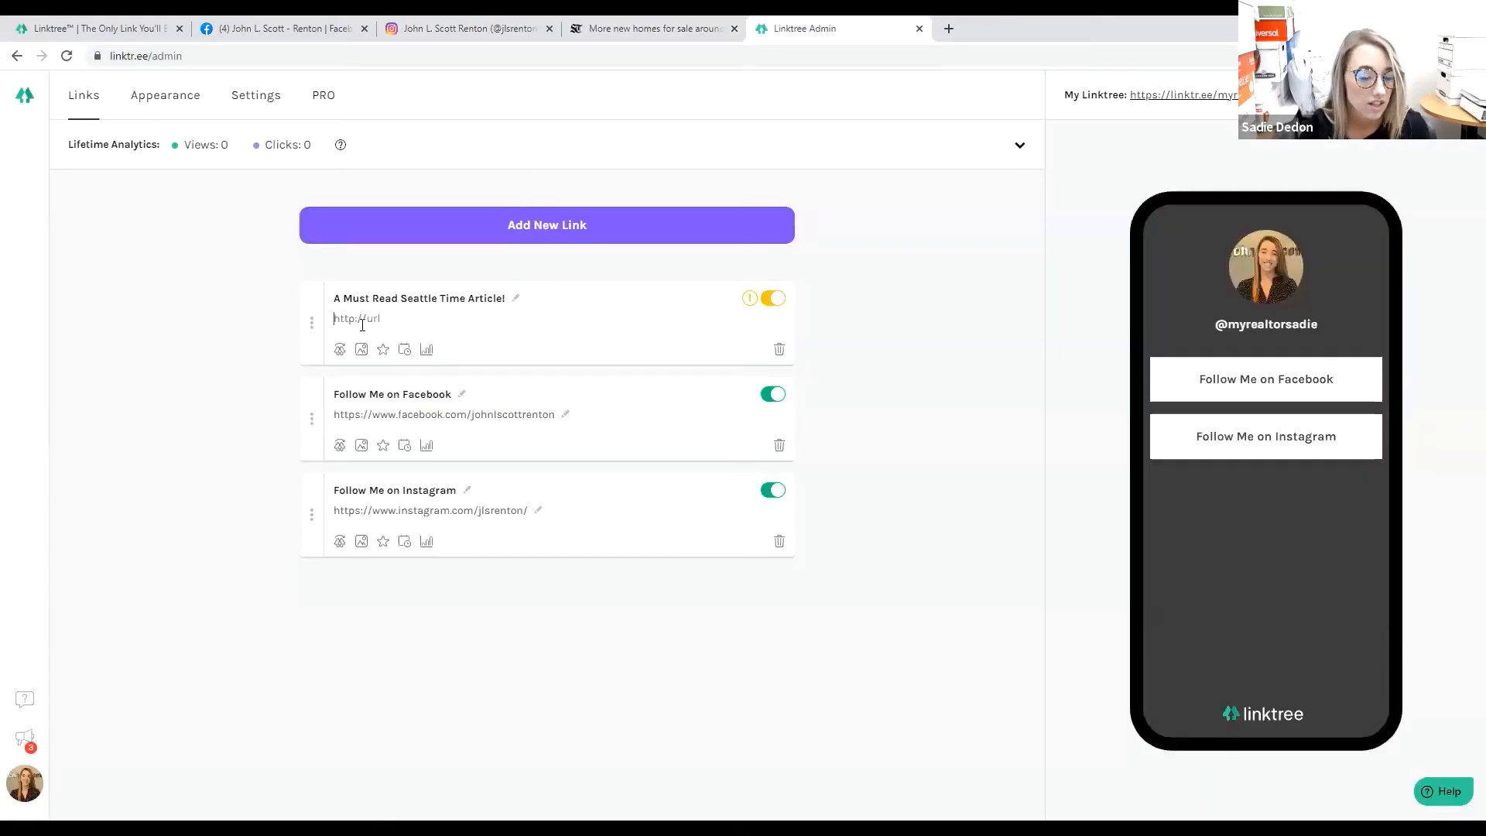
# Paste the Seattle Times article address into the new link and switch it on.
pyautogui.hotkey('ctrl', 'v')
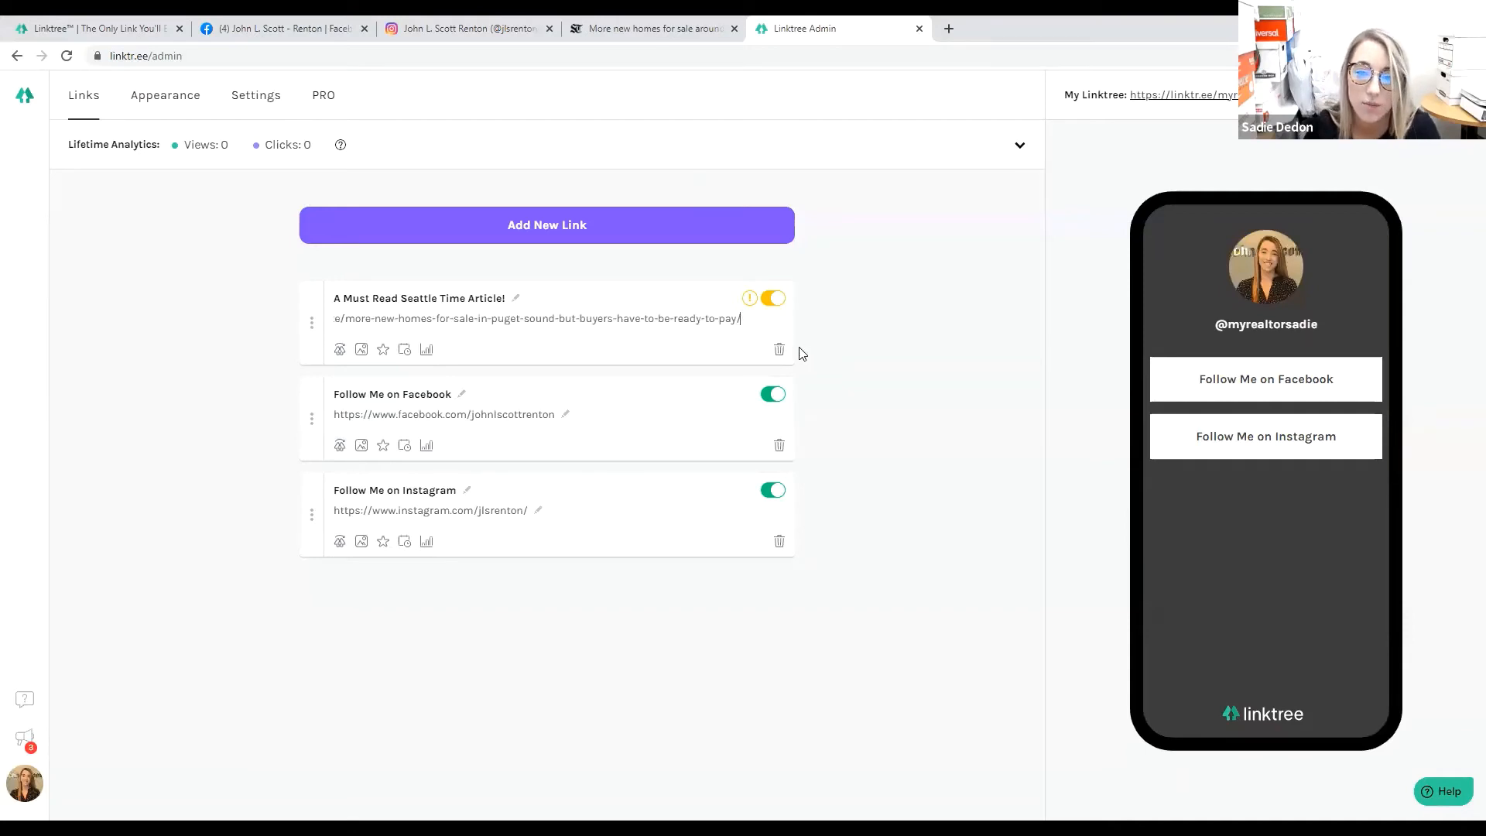
pyautogui.click(805, 329)
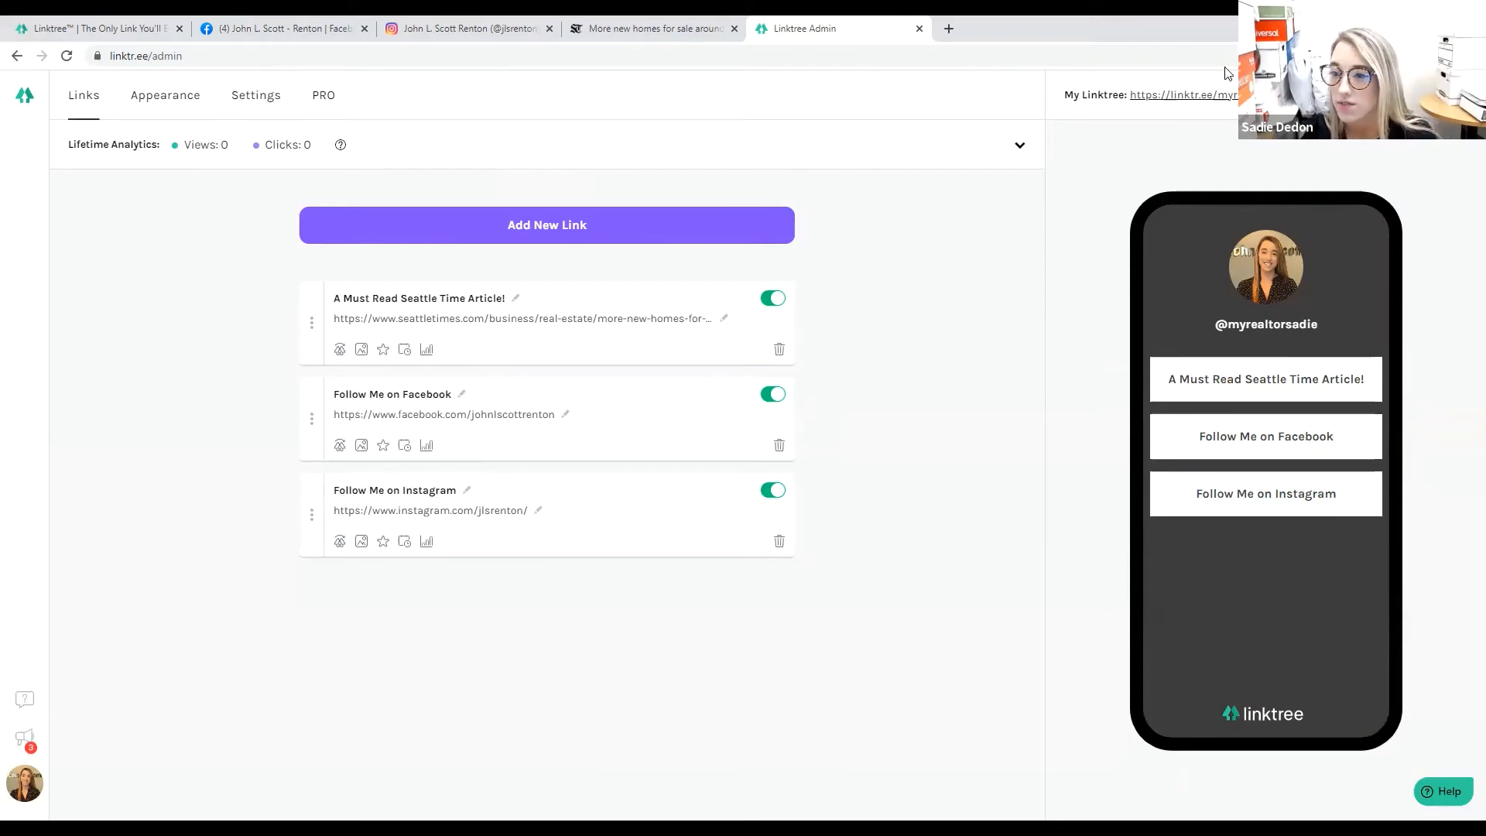
pyautogui.moveTo(1164, 39); pyautogui.dragTo(1234, 19)
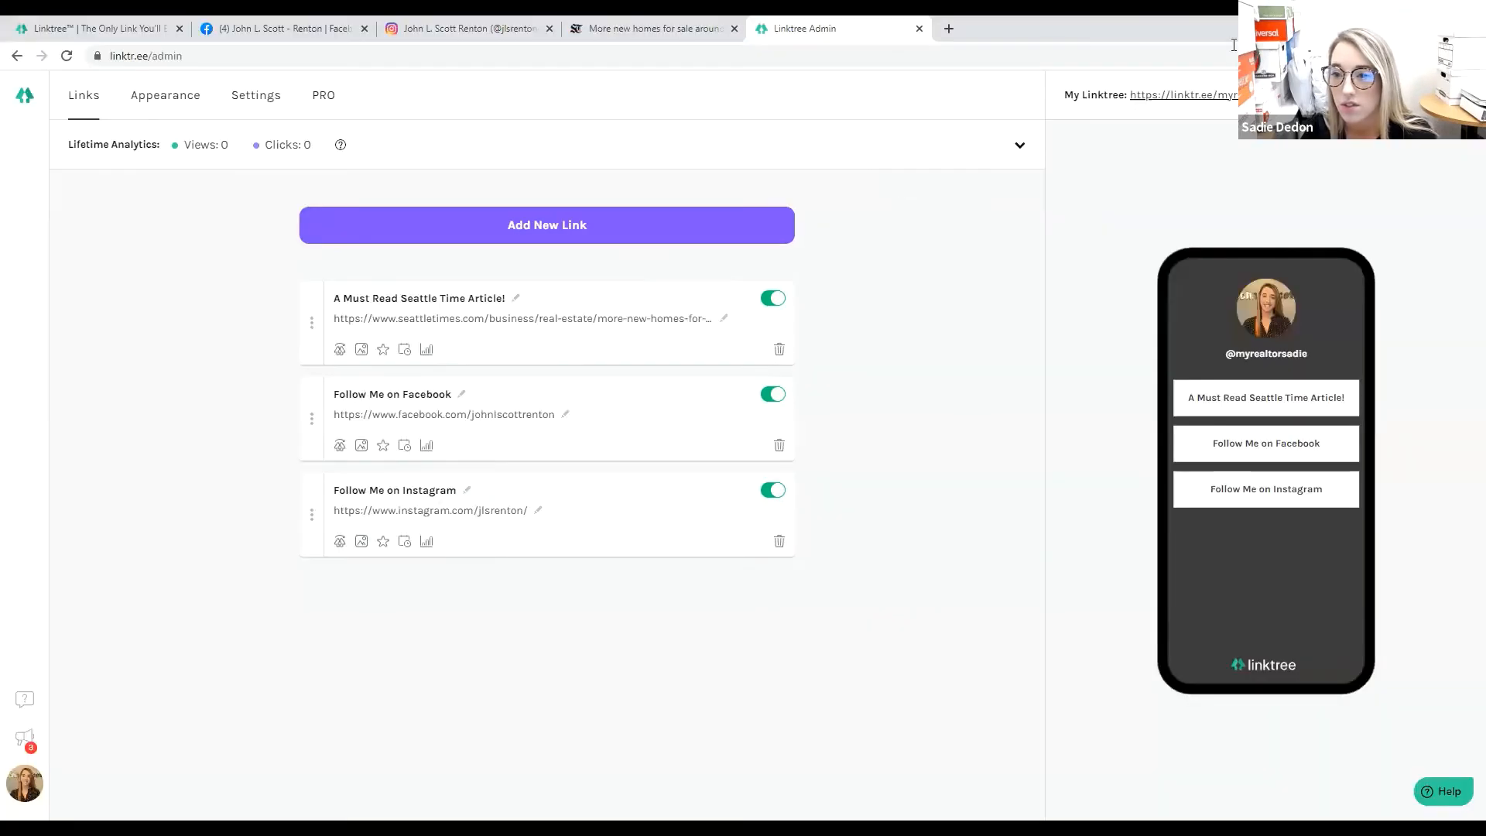
# Log out of Linktree and close the extra browser tabs, keeping only Linktree.
pyautogui.click(24, 783)
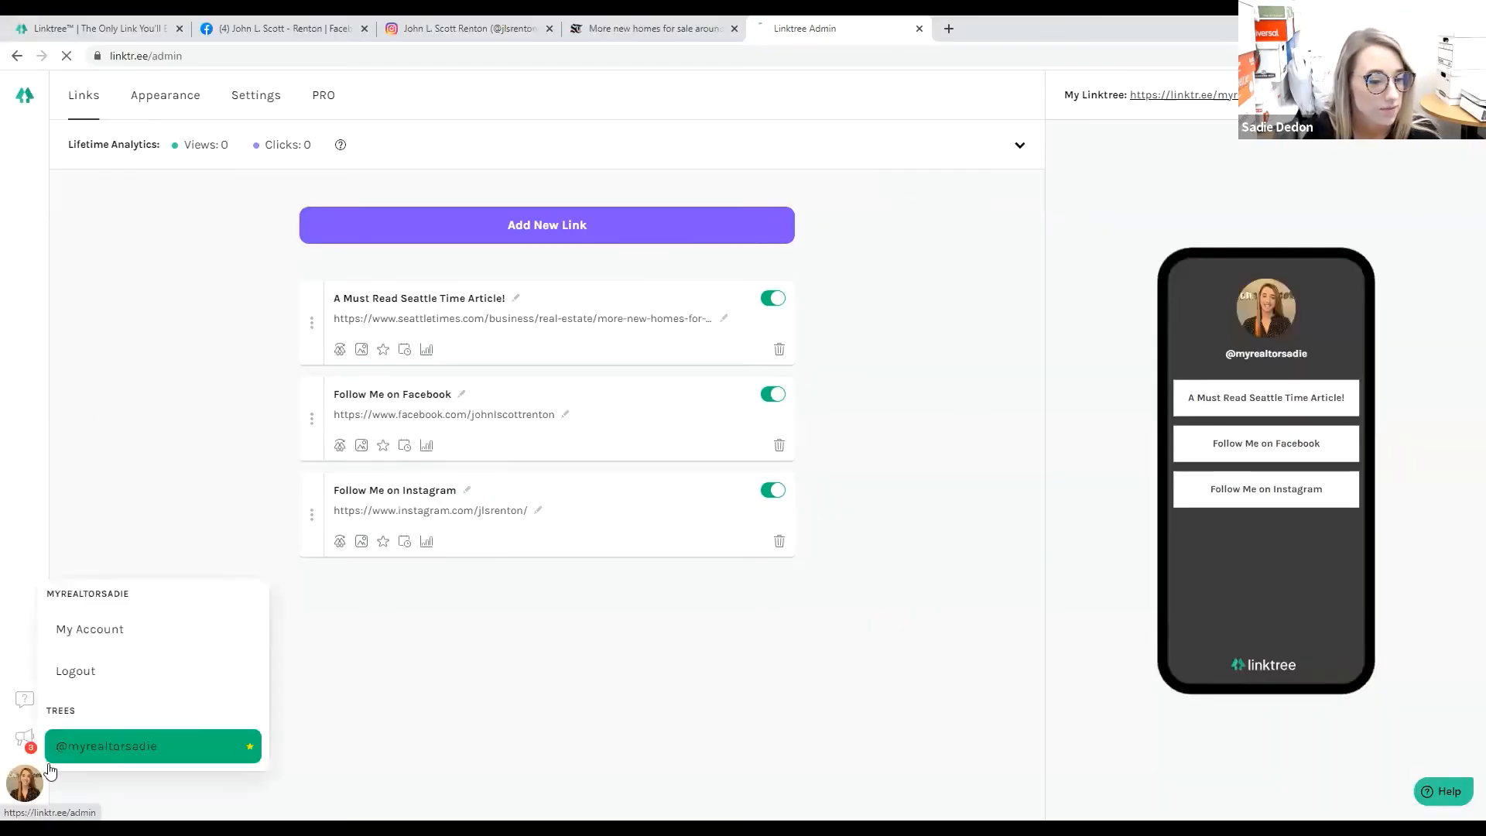
pyautogui.click(72, 670)
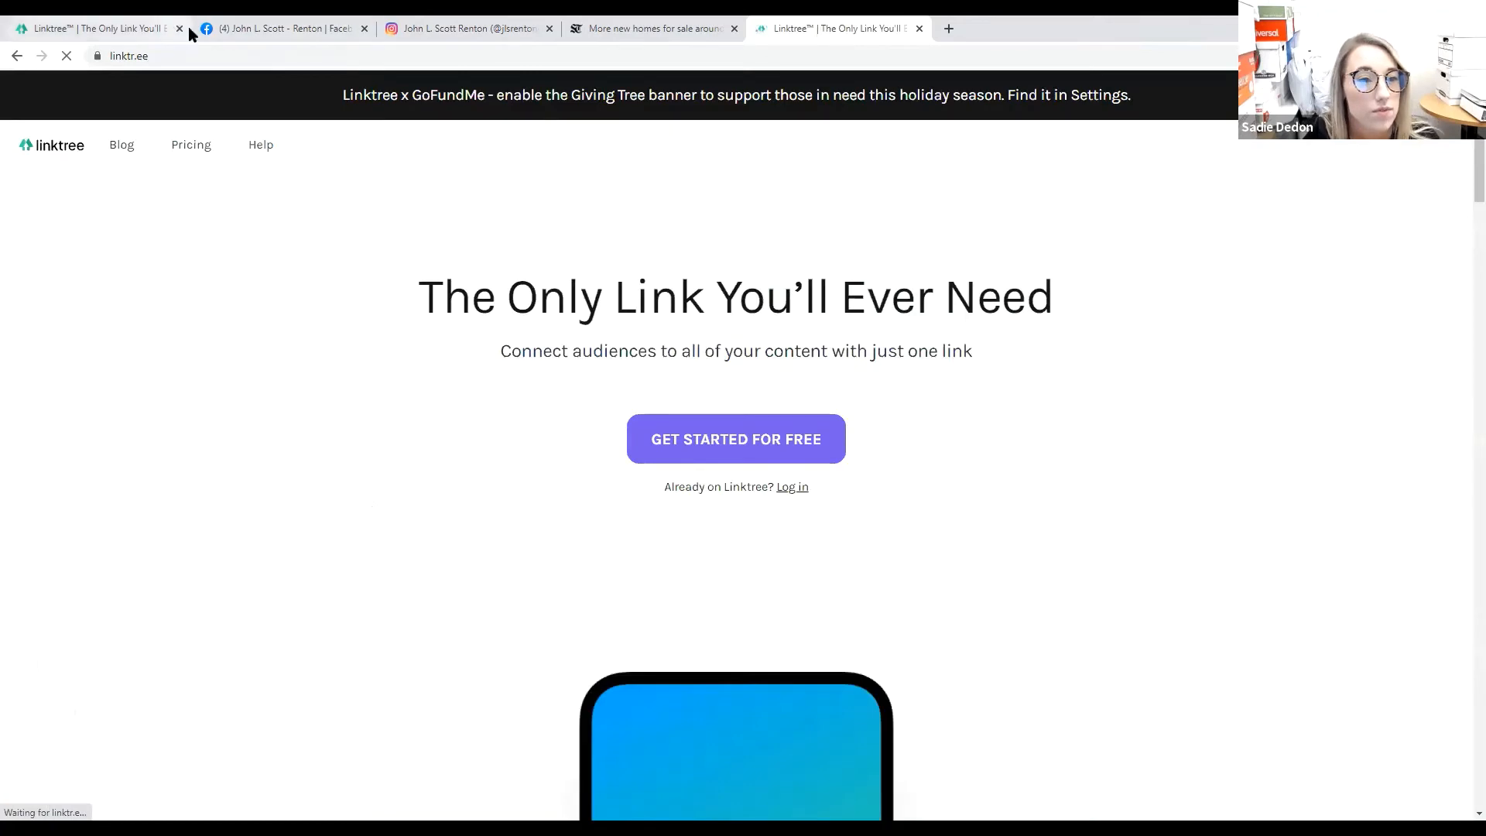
pyautogui.click(181, 28)
pyautogui.click(180, 28)
pyautogui.click(181, 29)
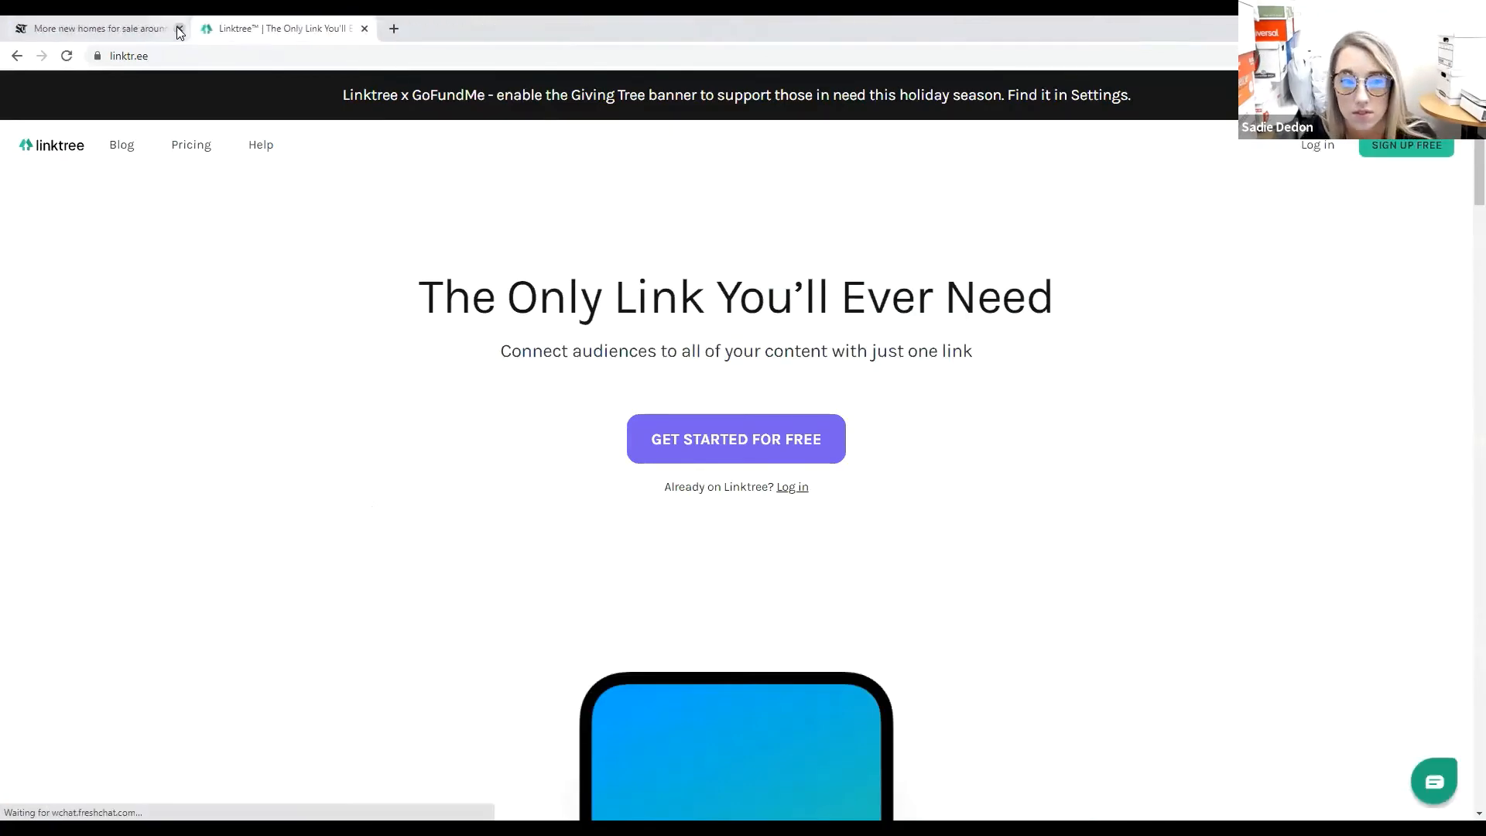
pyautogui.click(181, 28)
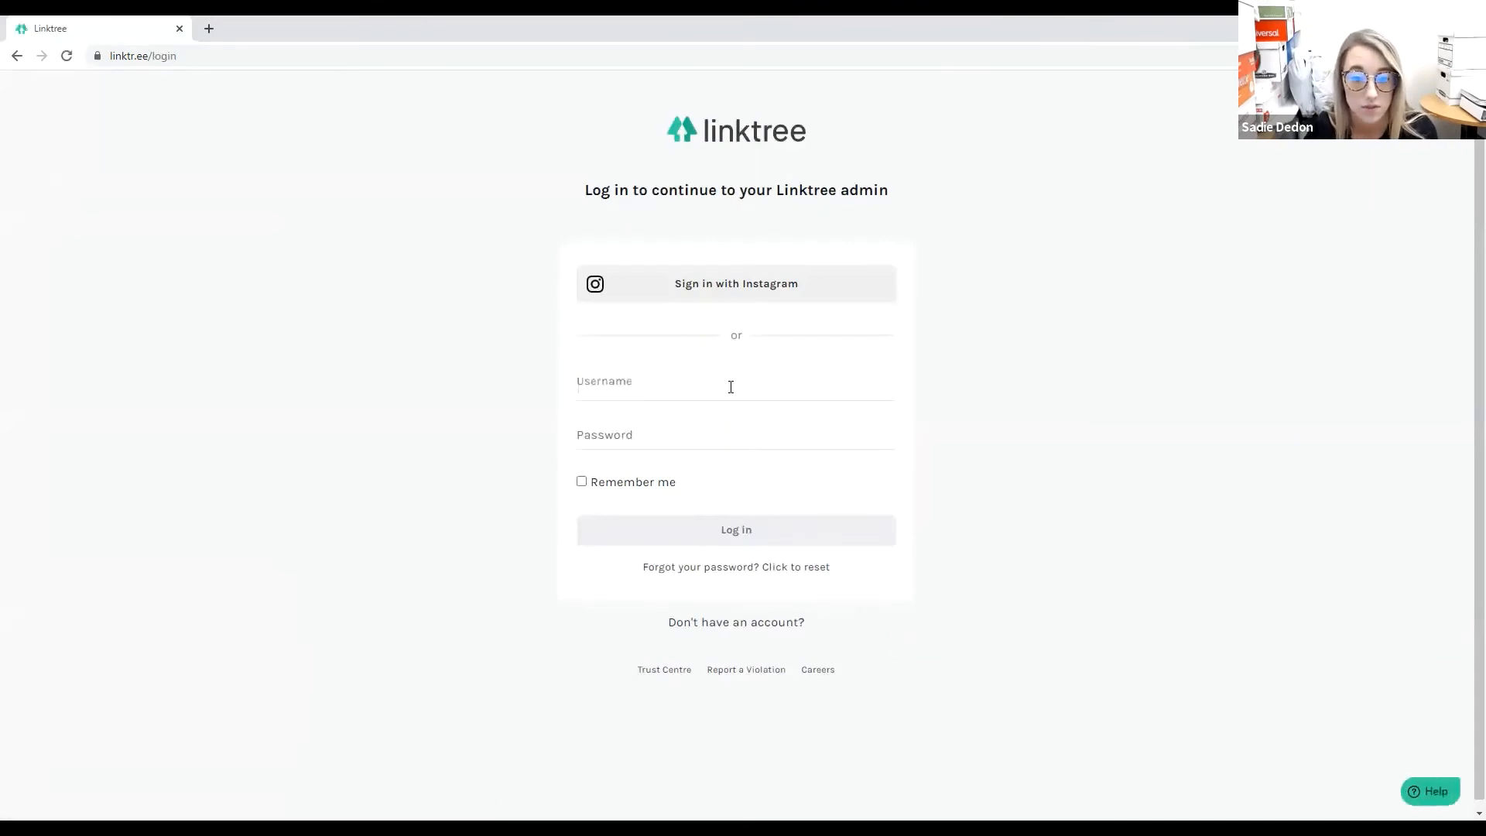
# Sign in to Linktree with the office account's username and password.
pyautogui.click(730, 387)
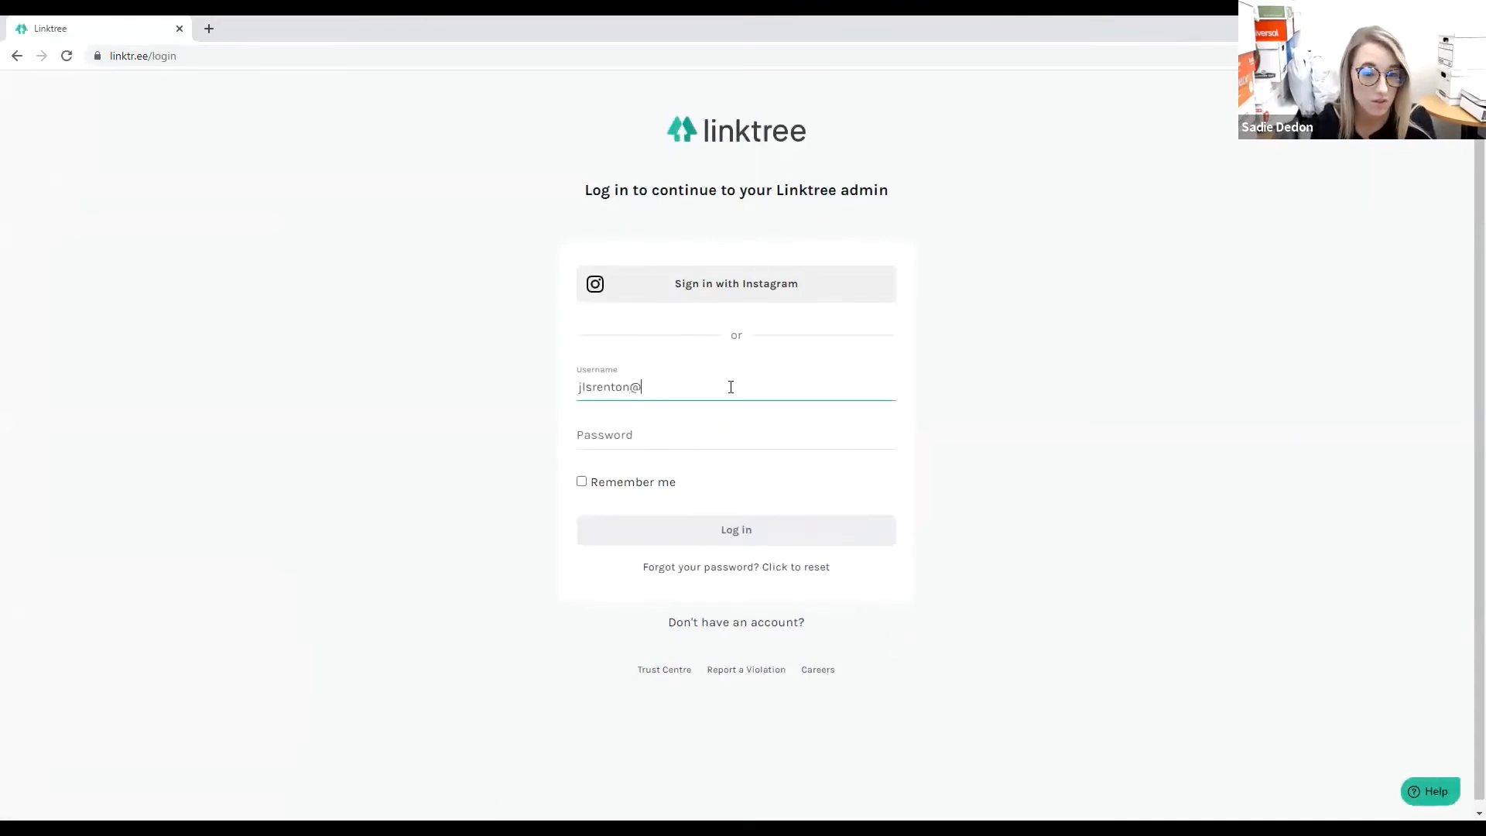
pyautogui.press('Tab')
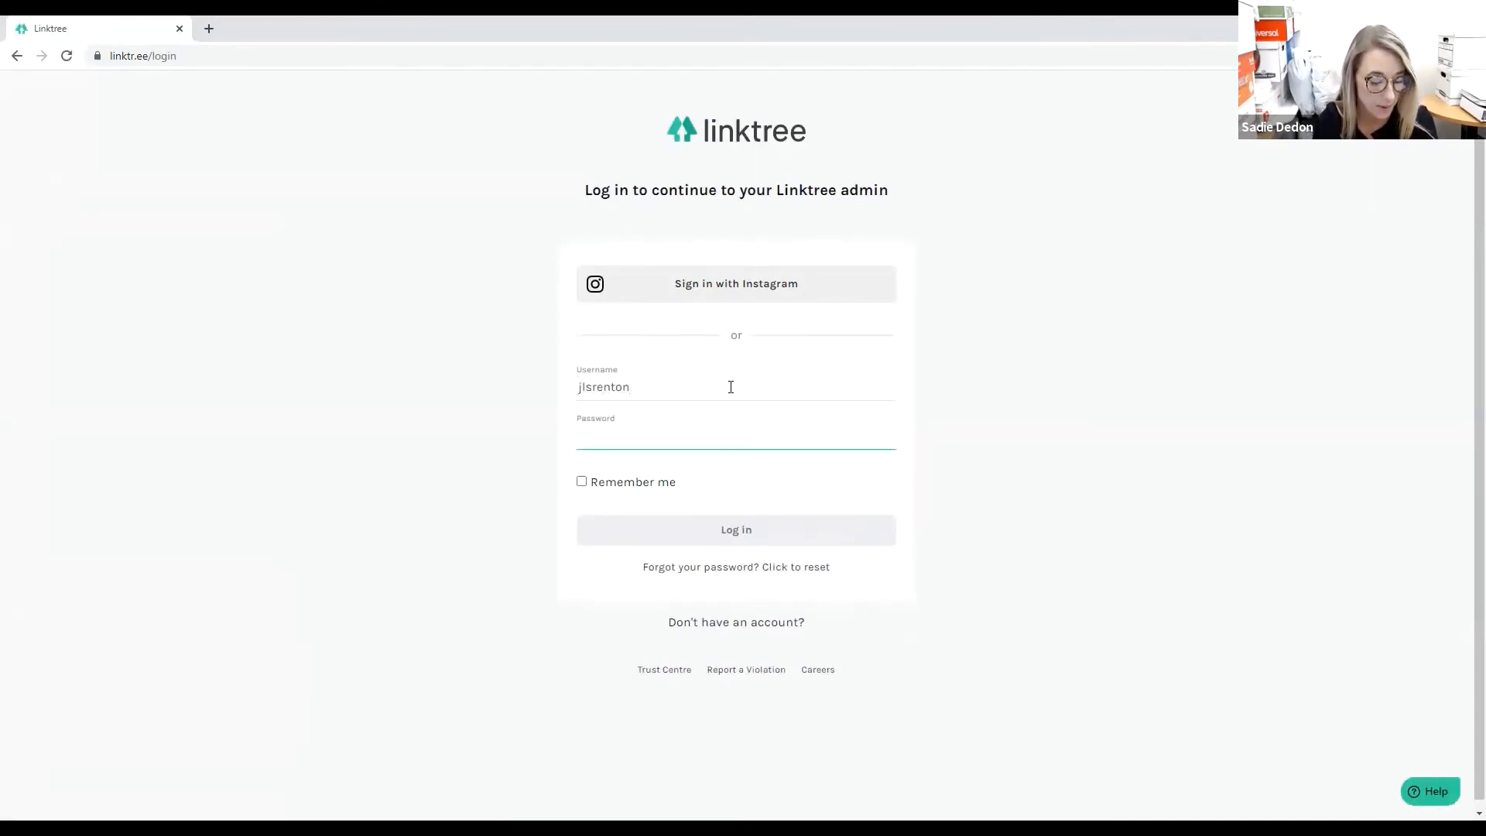
pyautogui.write('•••••••••••')
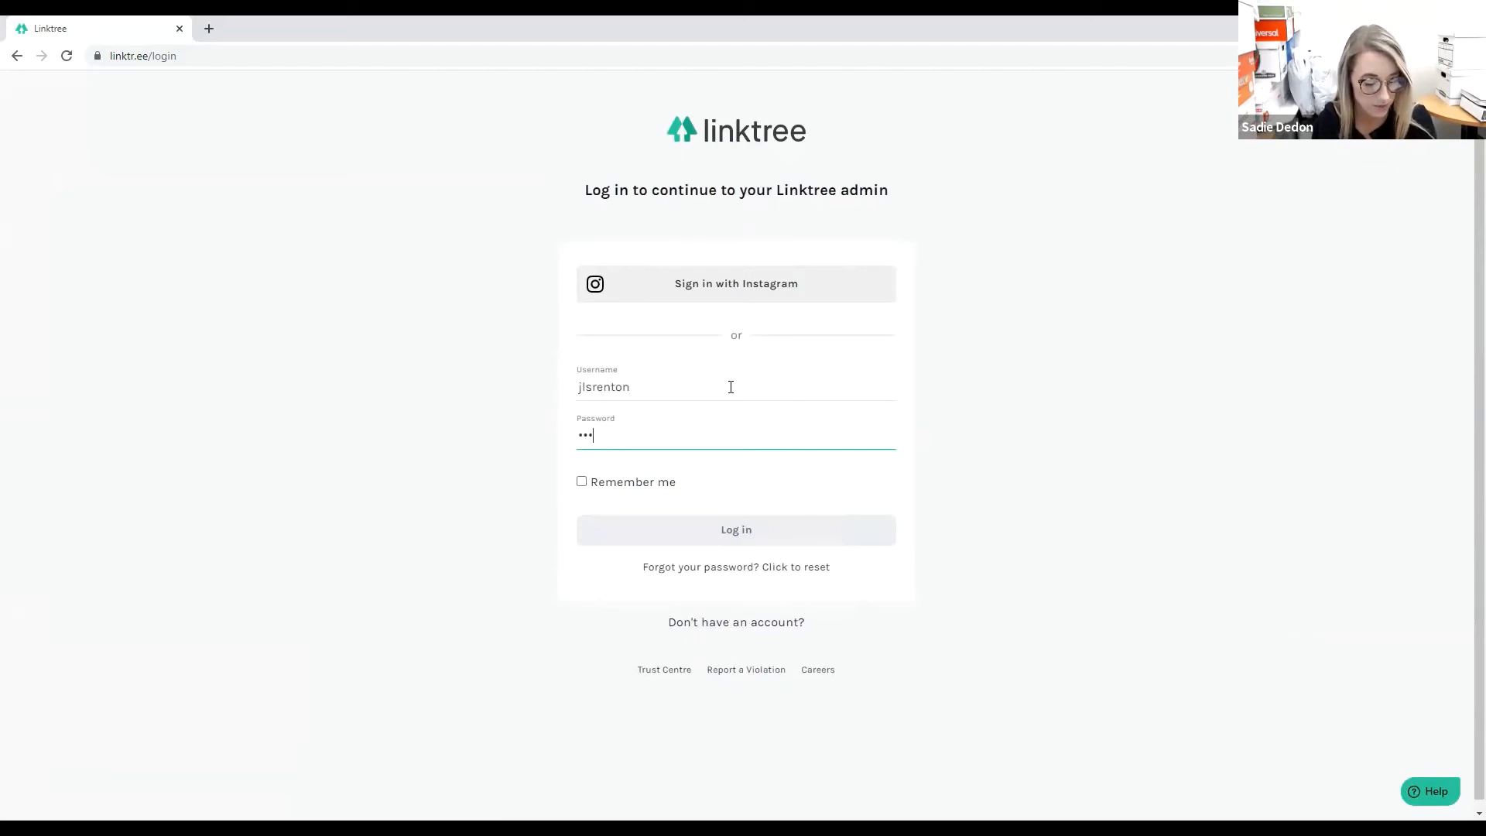
pyautogui.press('Return')
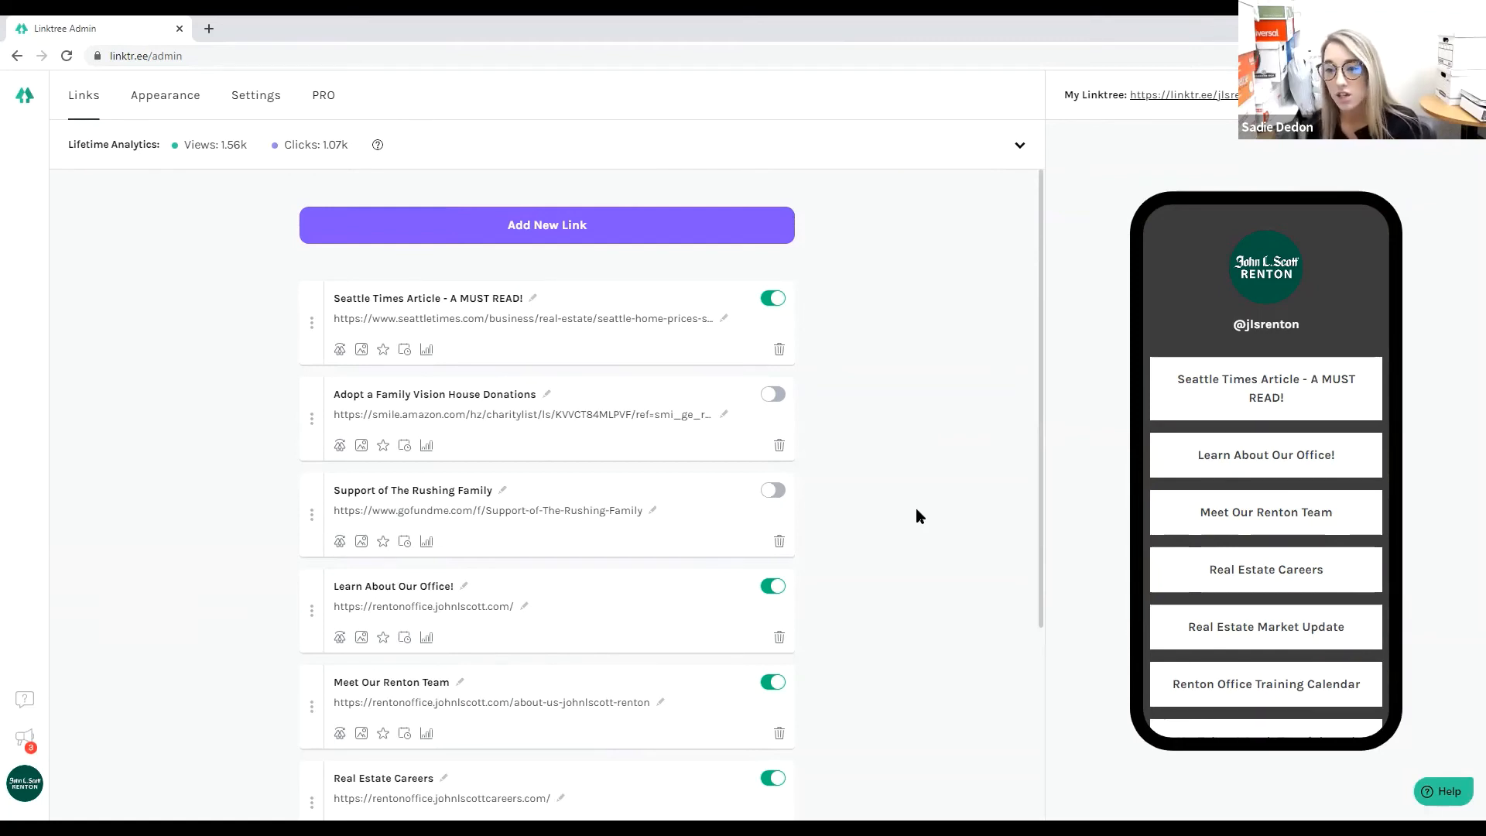
pyautogui.scroll(-3, 917, 509)
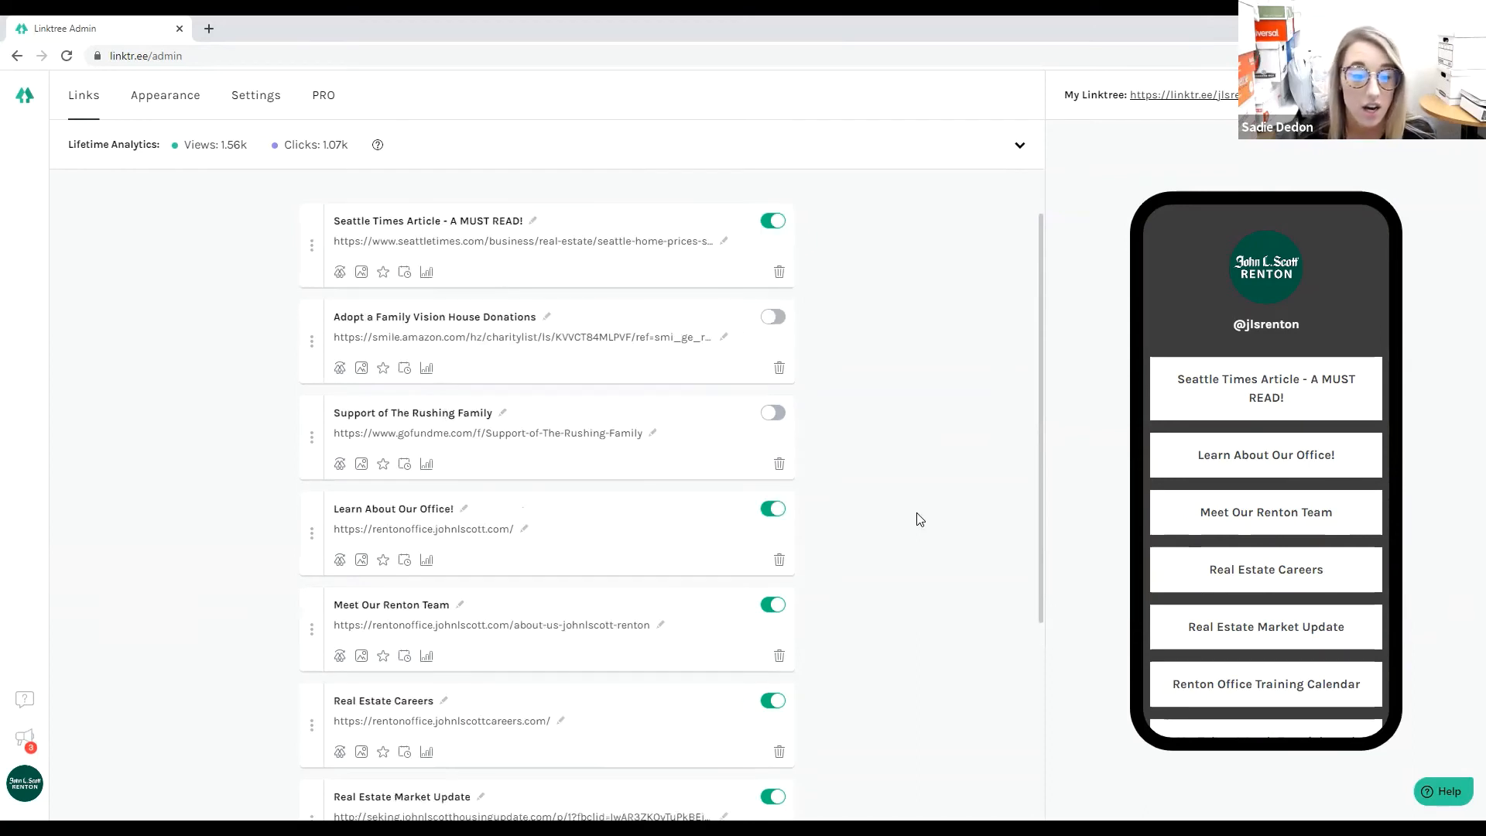
pyautogui.scroll(-2, 920, 523)
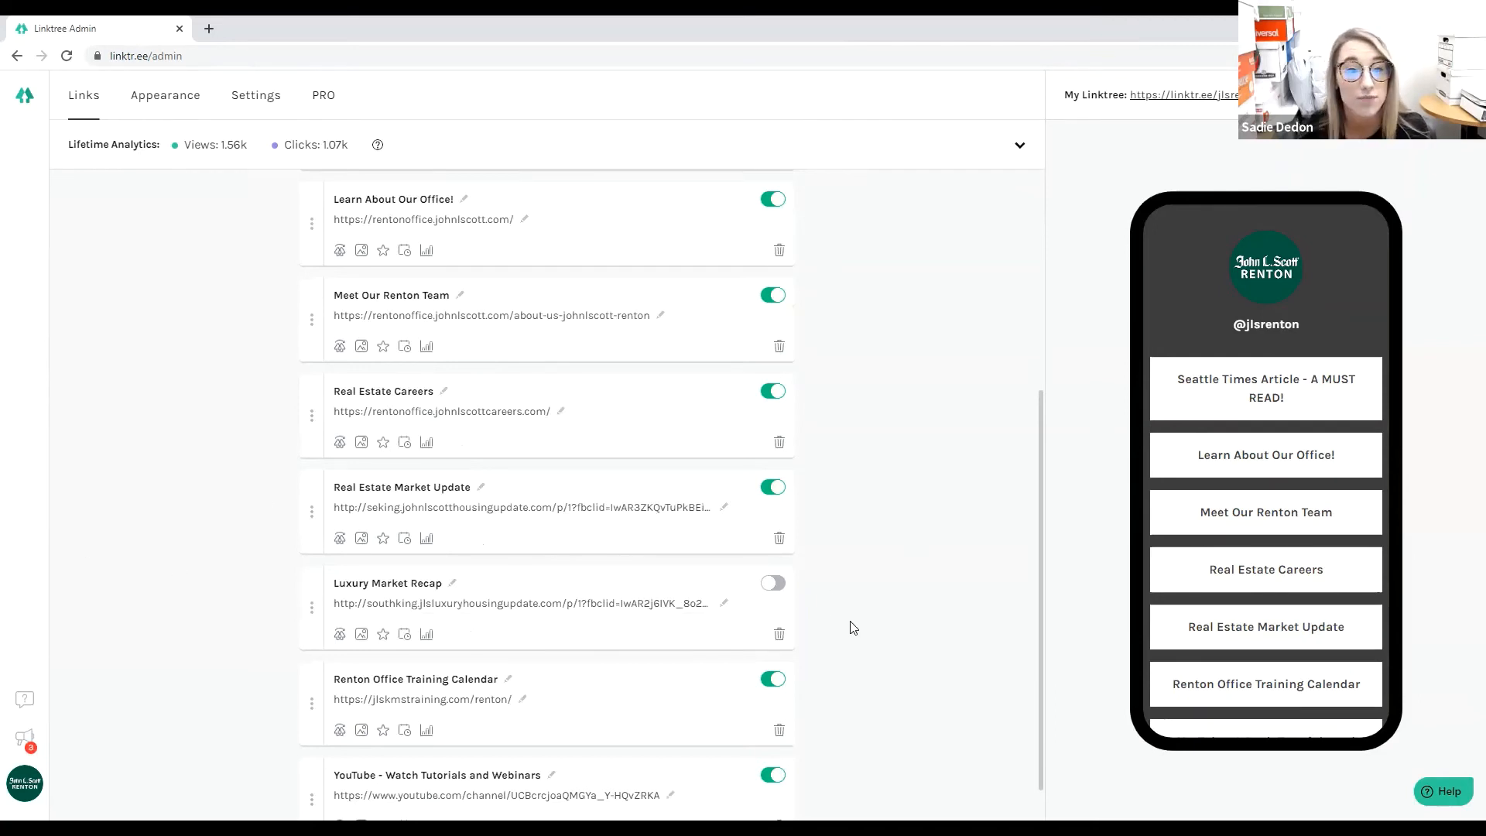
pyautogui.scroll(-2, 853, 628)
pyautogui.scroll(7, 865, 647)
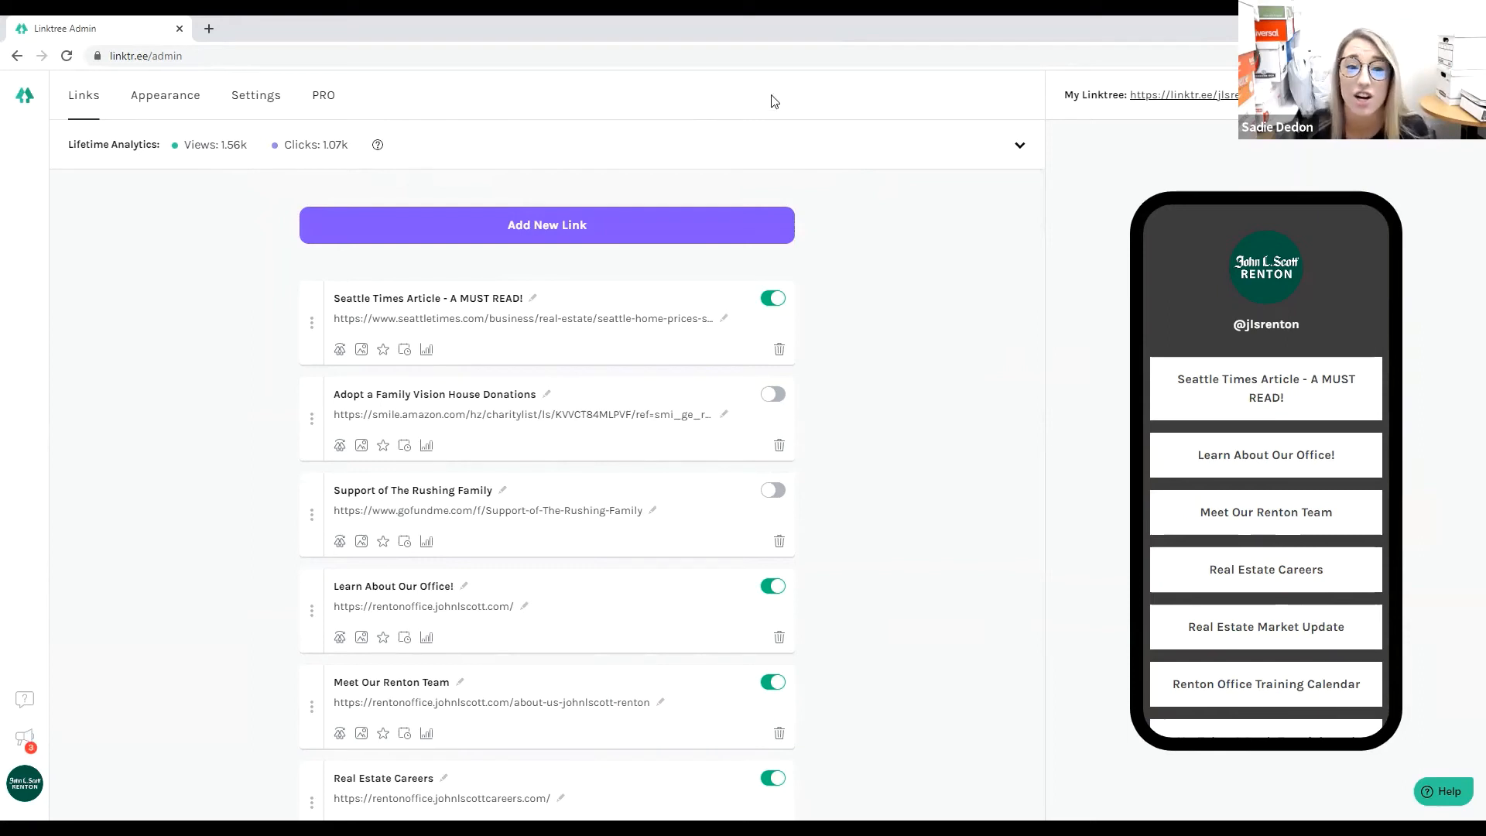
pyautogui.click(1020, 146)
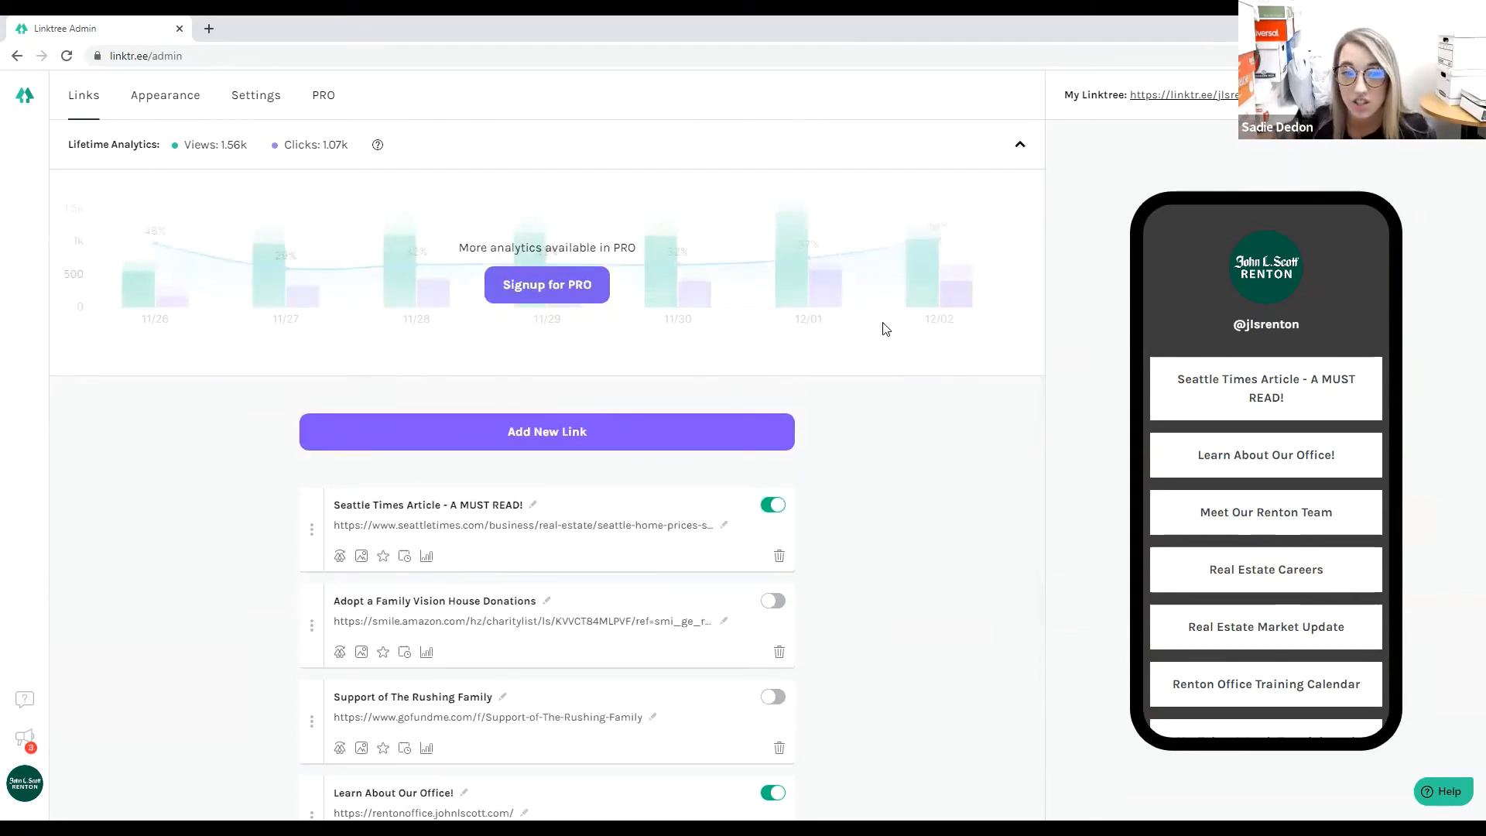
pyautogui.click(1019, 146)
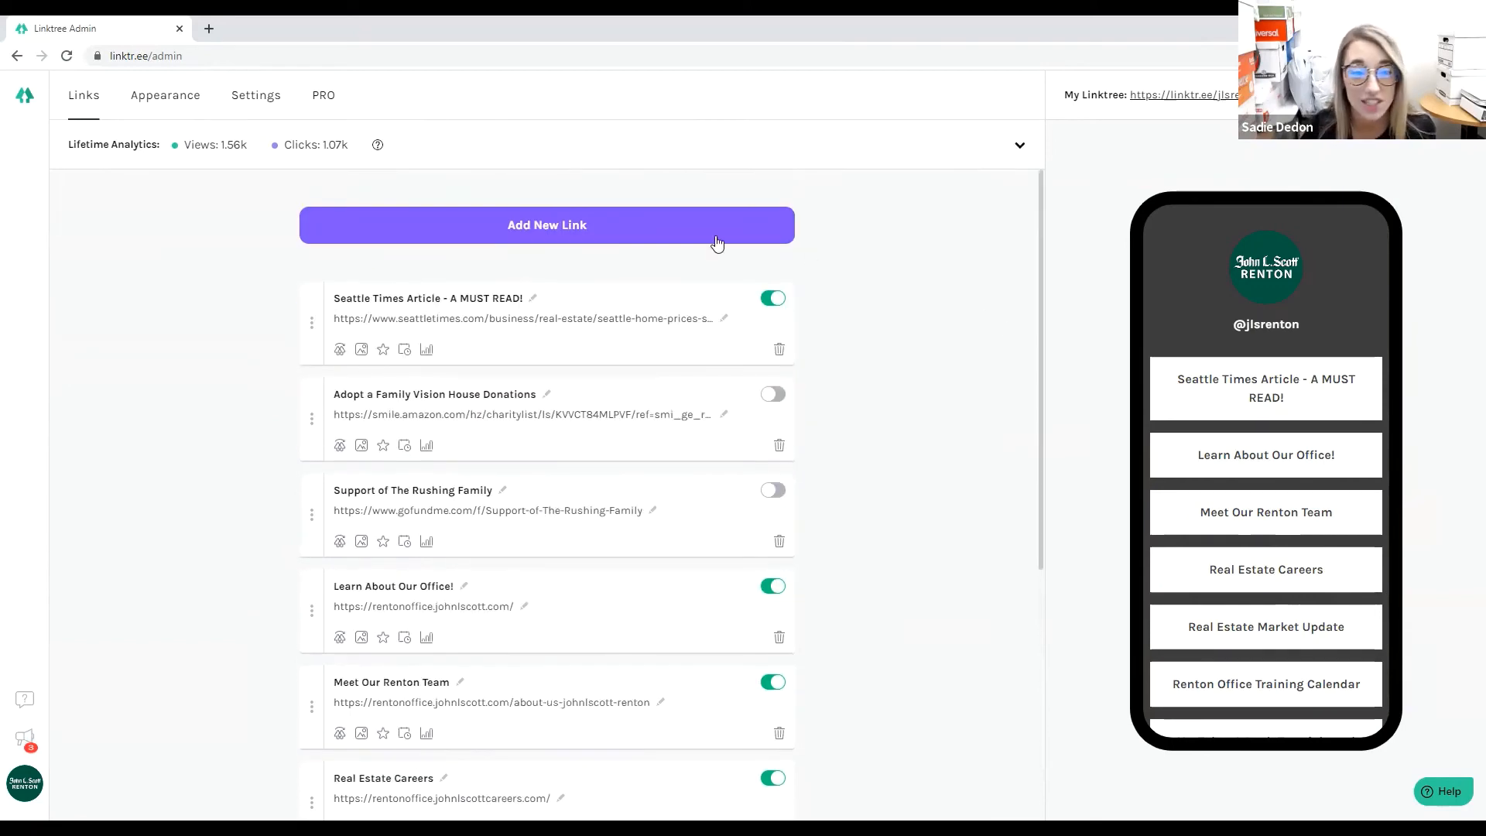
pyautogui.scroll(-5, 1152, 401)
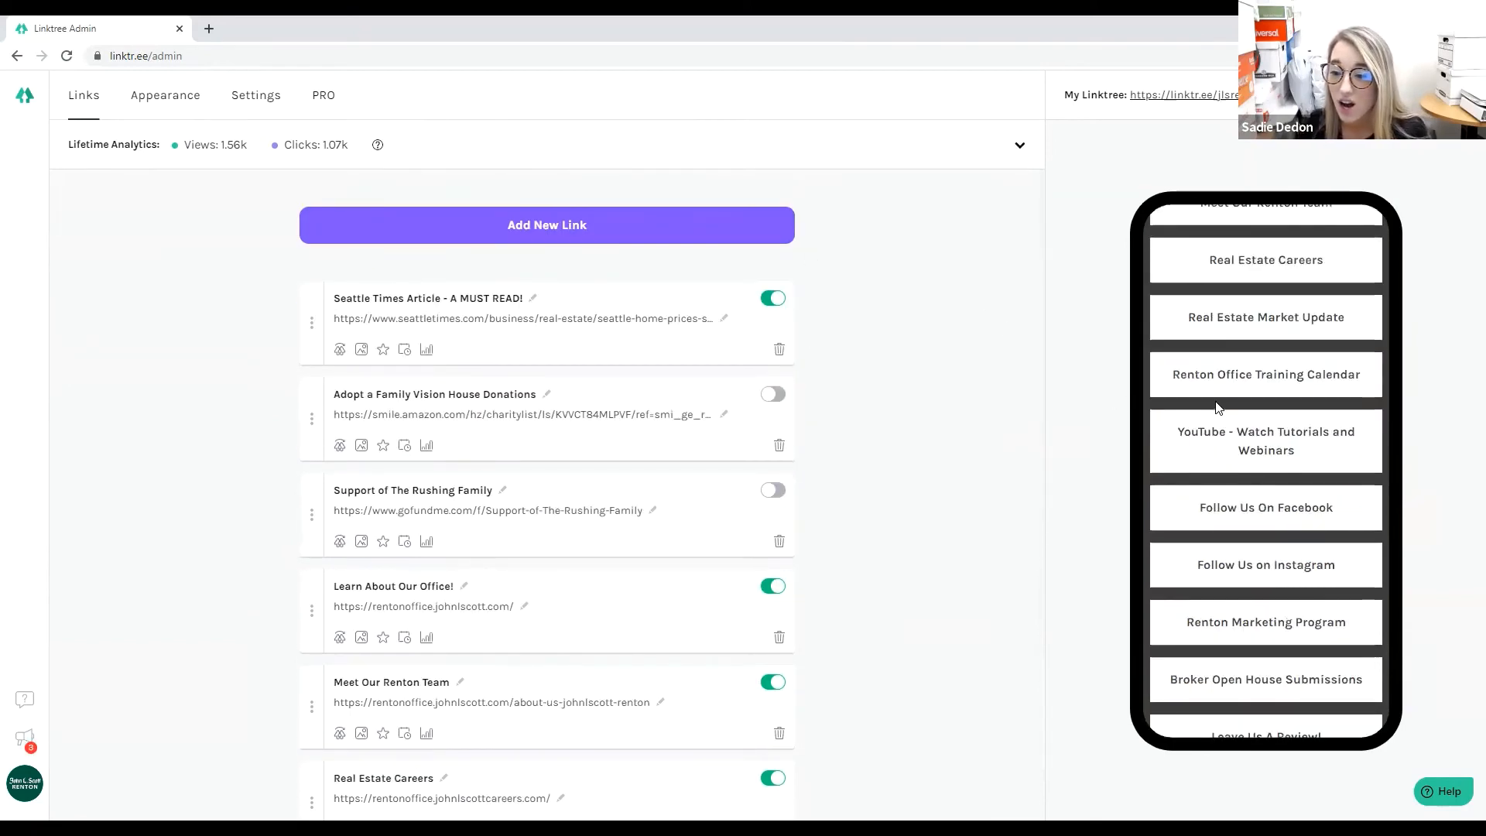
pyautogui.scroll(-1, 1032, 531)
pyautogui.scroll(1, 1029, 526)
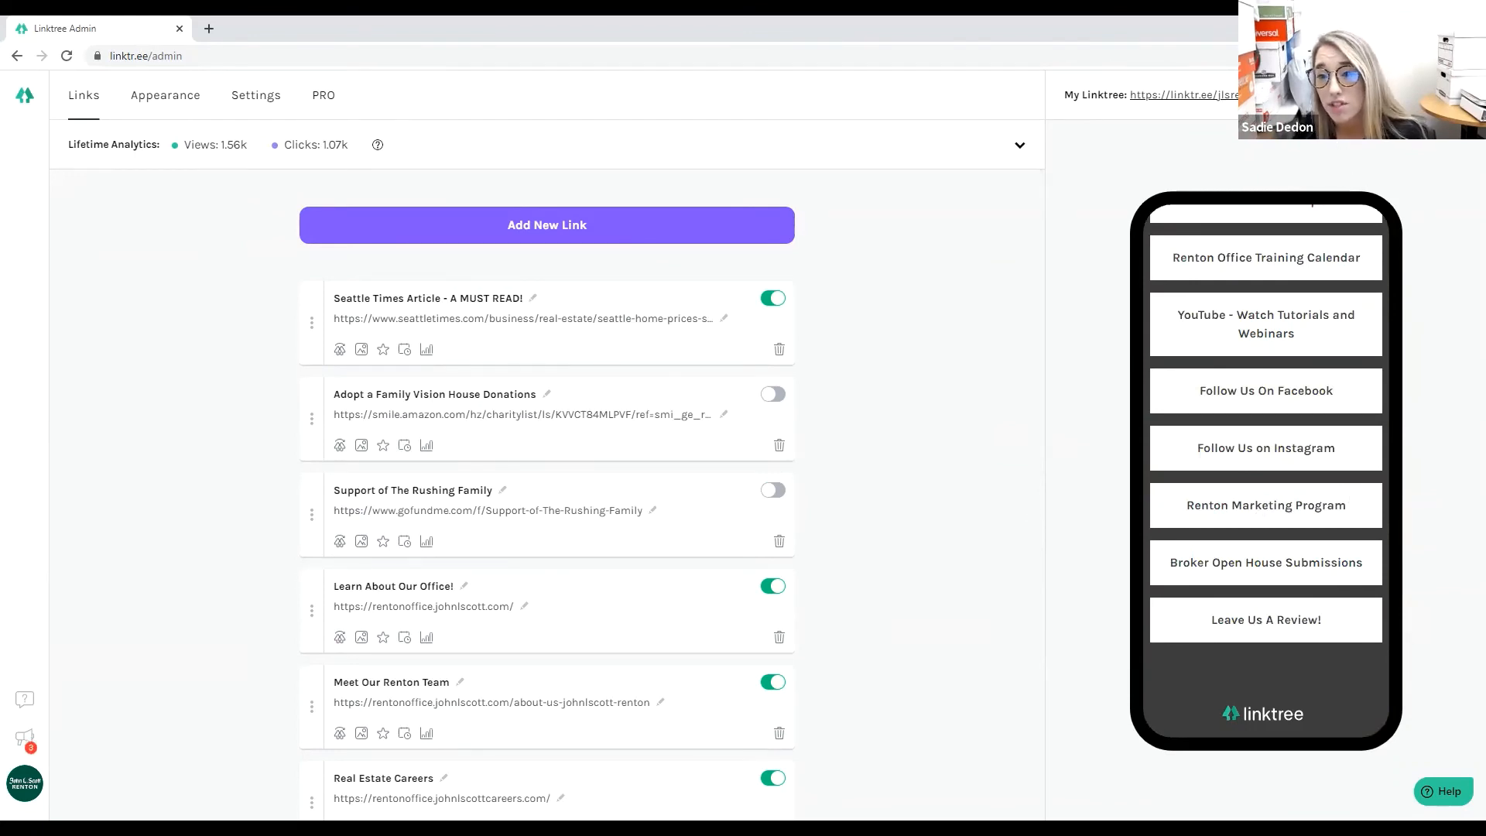
pyautogui.moveTo(1262, 97); pyautogui.dragTo(1132, 97)
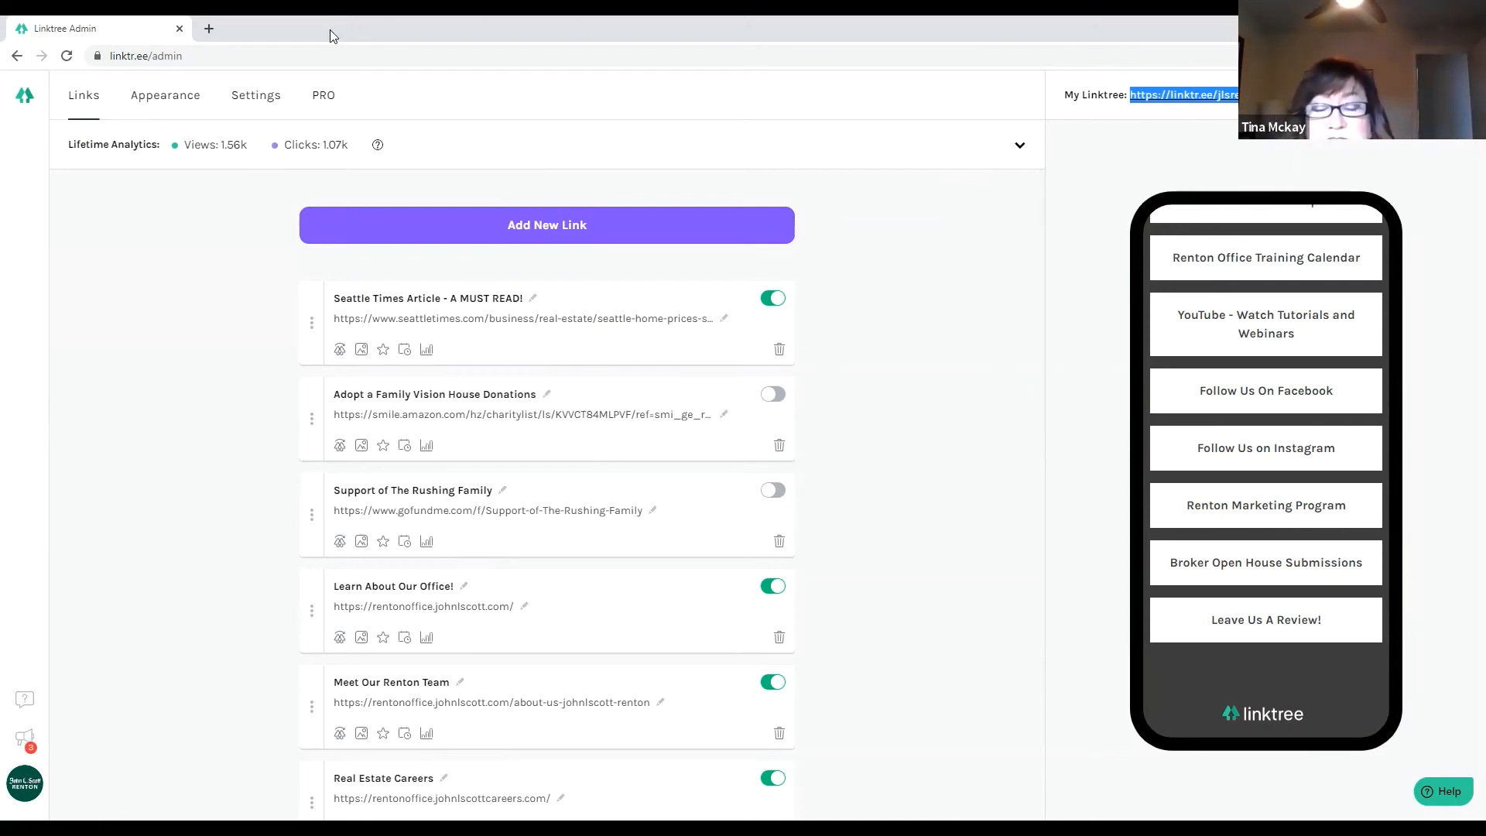
# Search for instagram in a new tab and open the Instagram website.
pyautogui.click(209, 30)
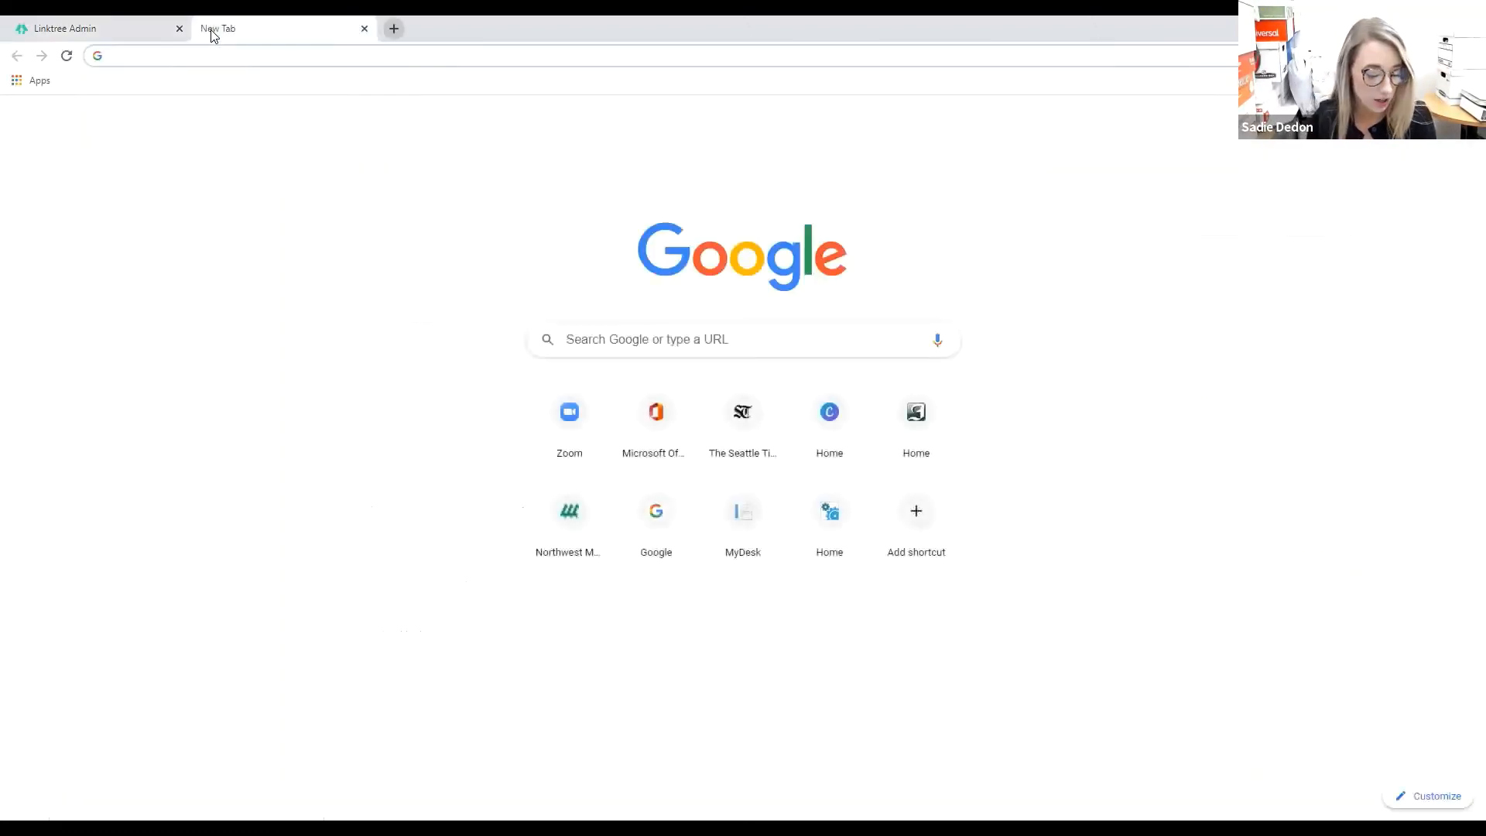
pyautogui.write('instagram')
pyautogui.press('Return')
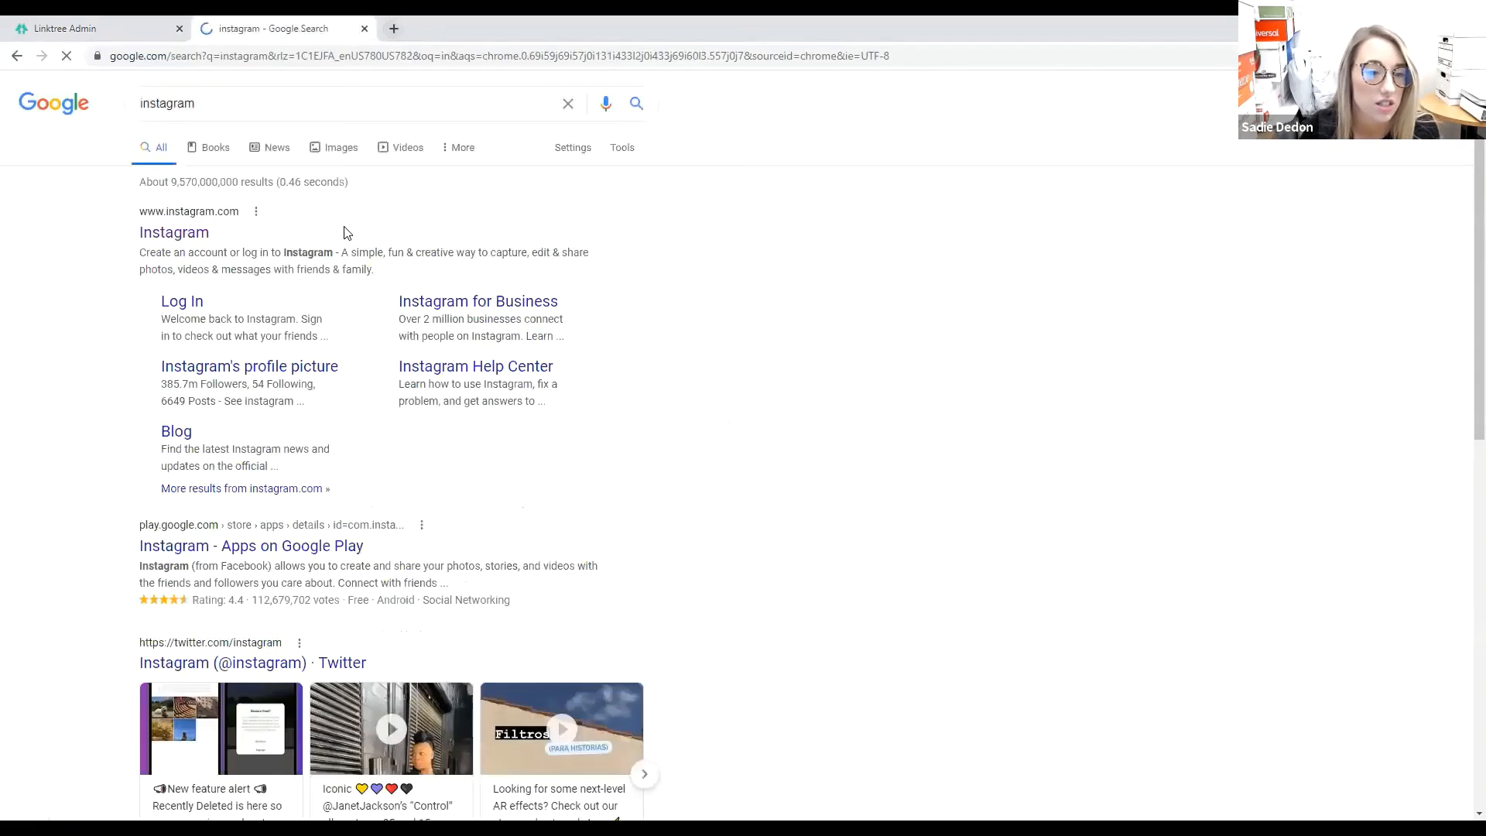
pyautogui.click(184, 234)
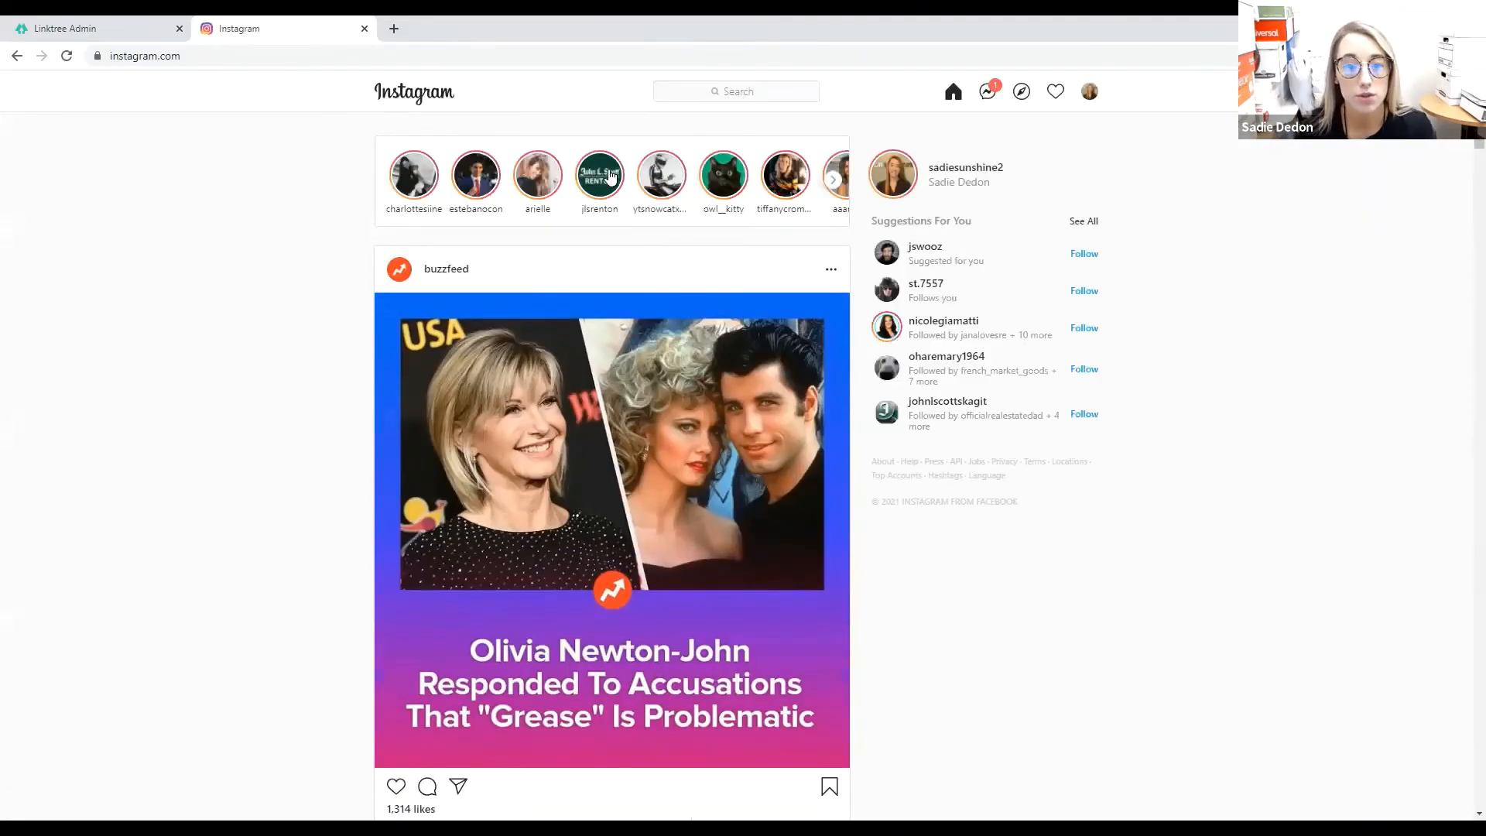
# Search Instagram for the Renton office account and open its profile.
pyautogui.click(707, 93)
pyautogui.write('jlsrenton')
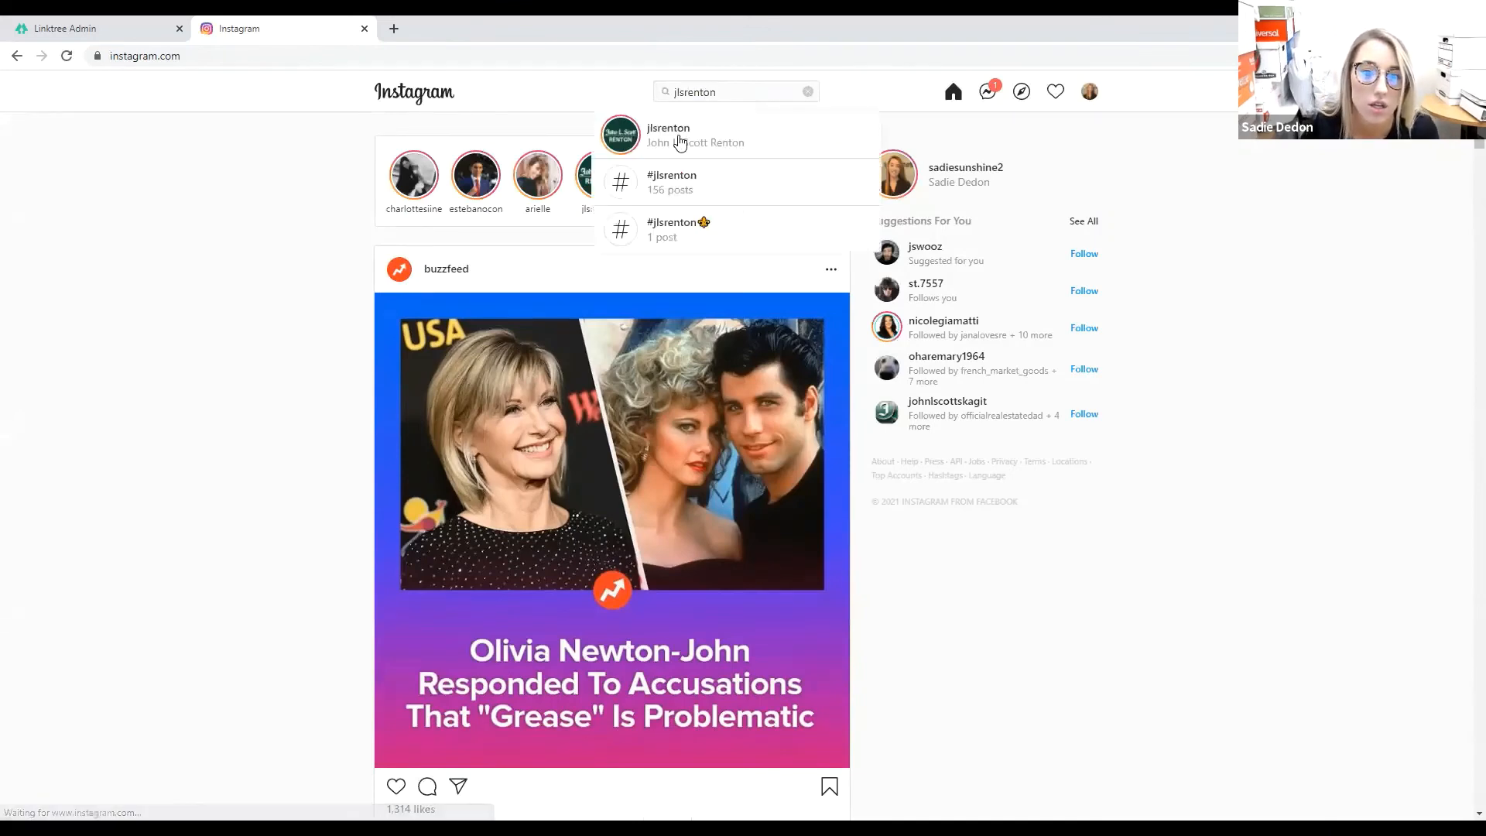
pyautogui.click(680, 140)
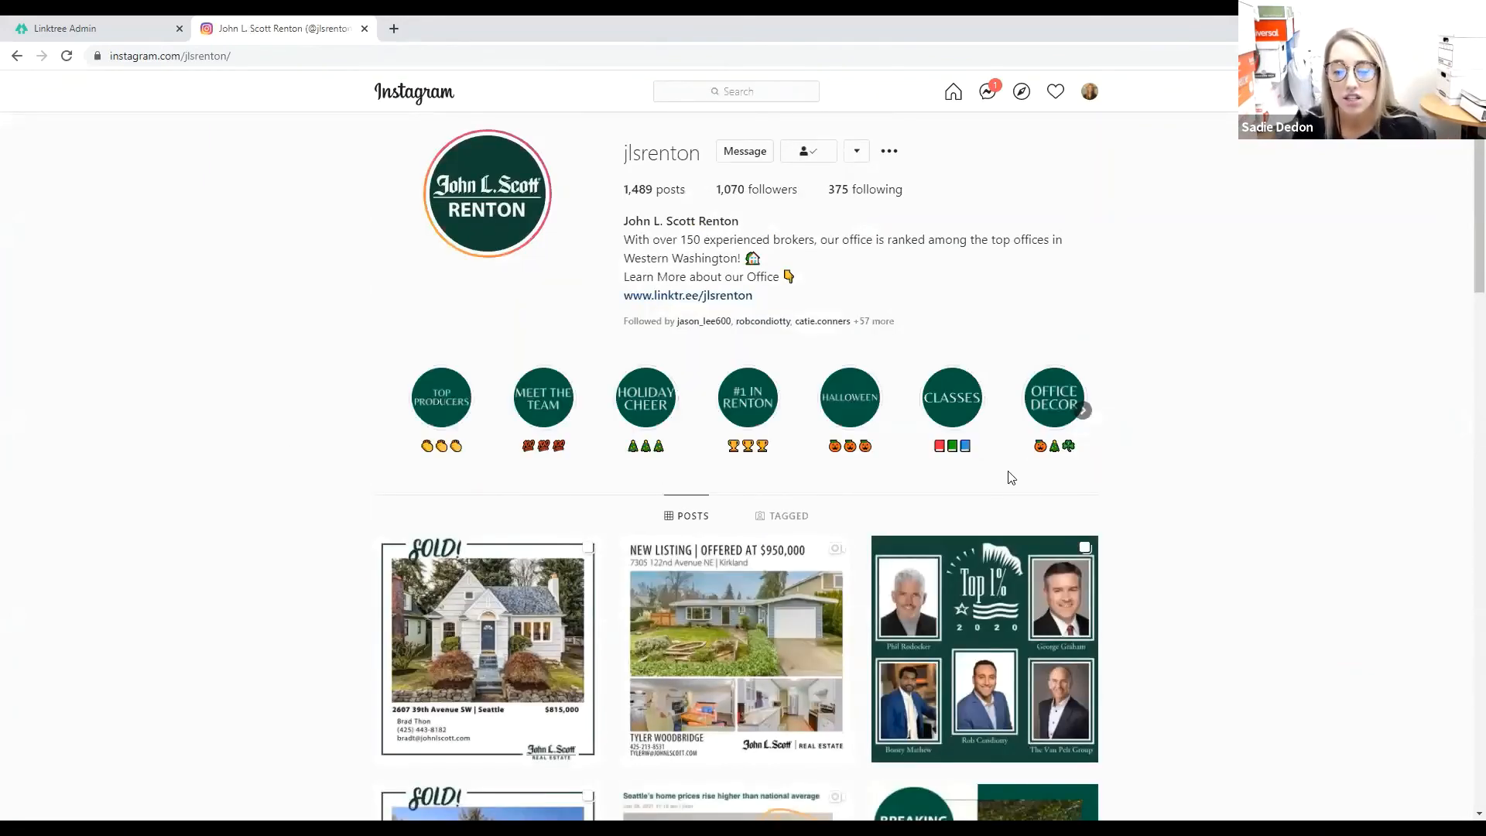
# View the Seattle home prices post, then close it back to the profile.
pyautogui.scroll(-4, 1131, 495)
pyautogui.scroll(-3, 1130, 499)
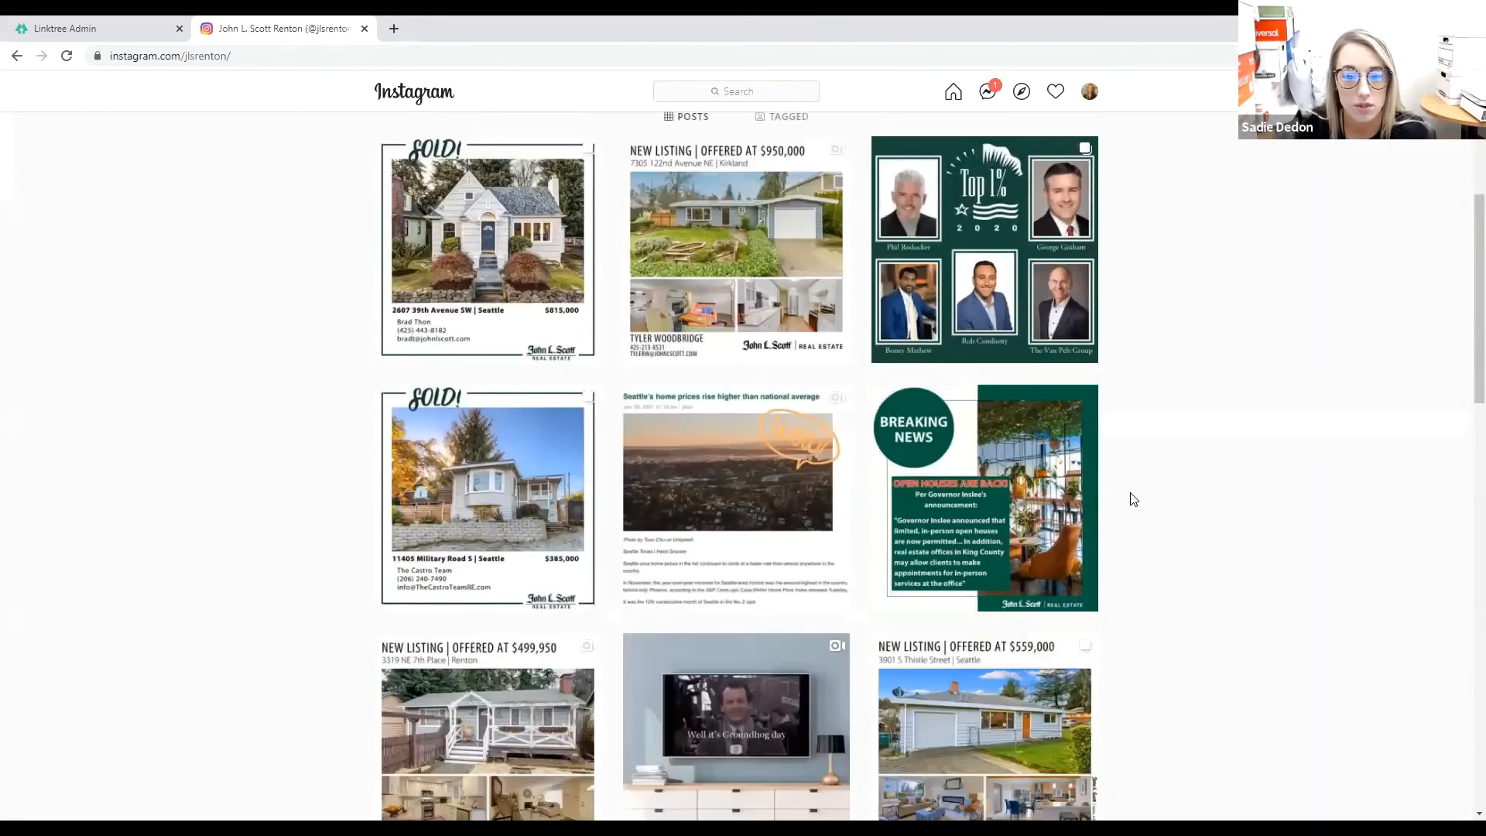
pyautogui.click(794, 462)
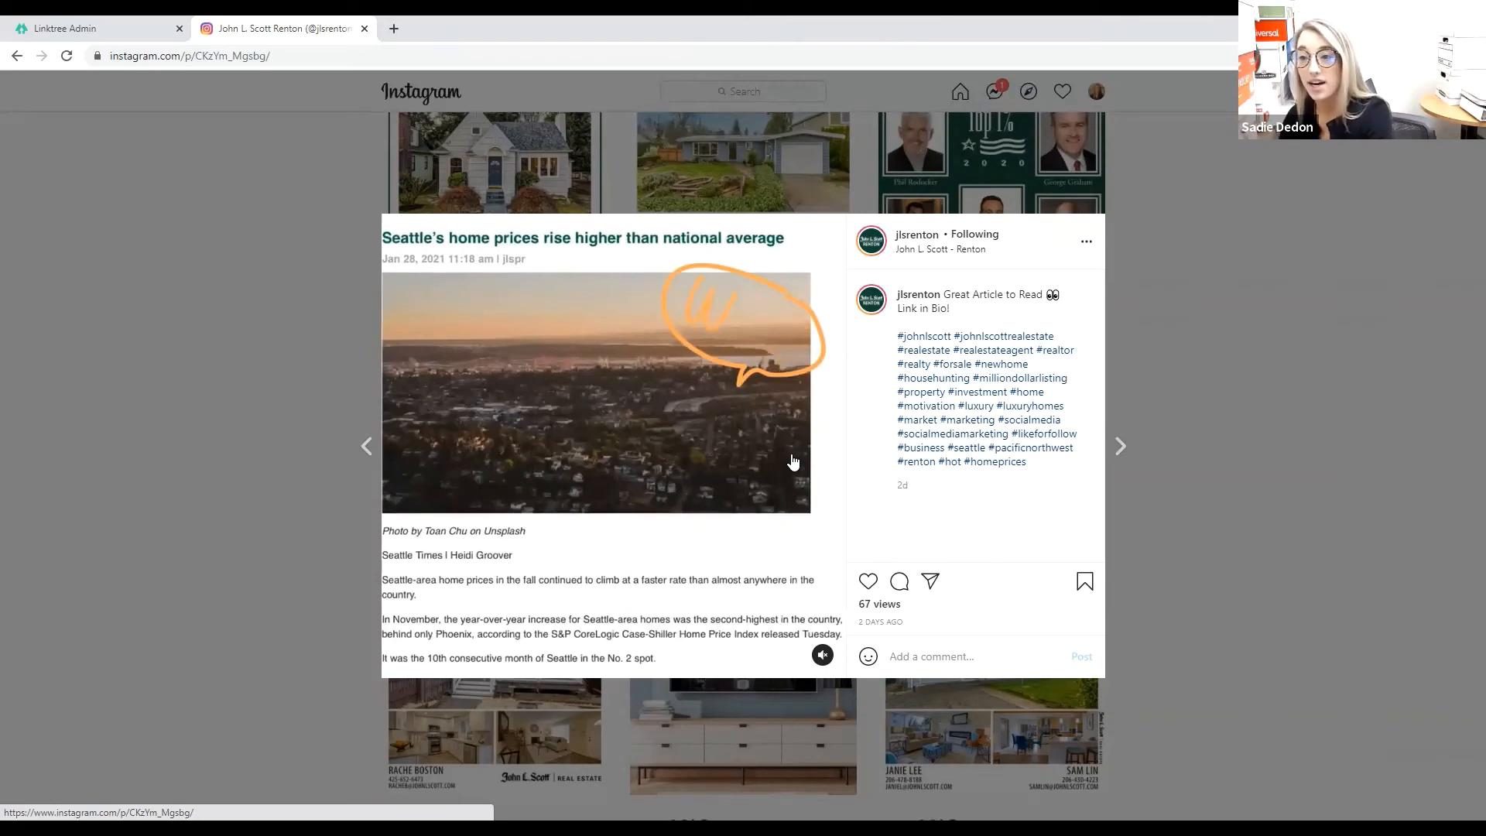
pyautogui.click(1158, 326)
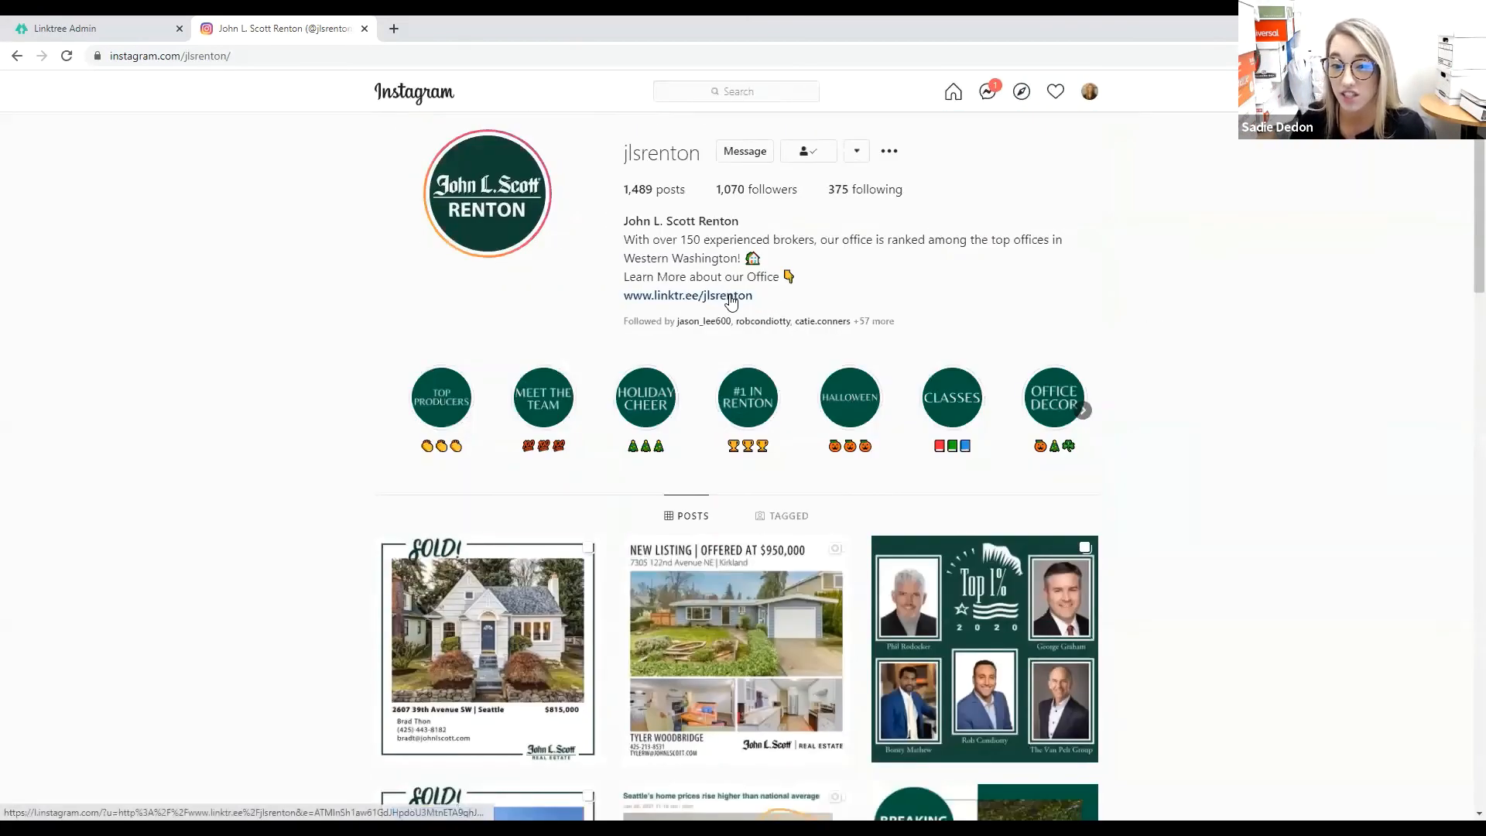
# Open the bio's Linktree link in a new tab, then return to the Instagram profile's posts.
pyautogui.click(731, 298)
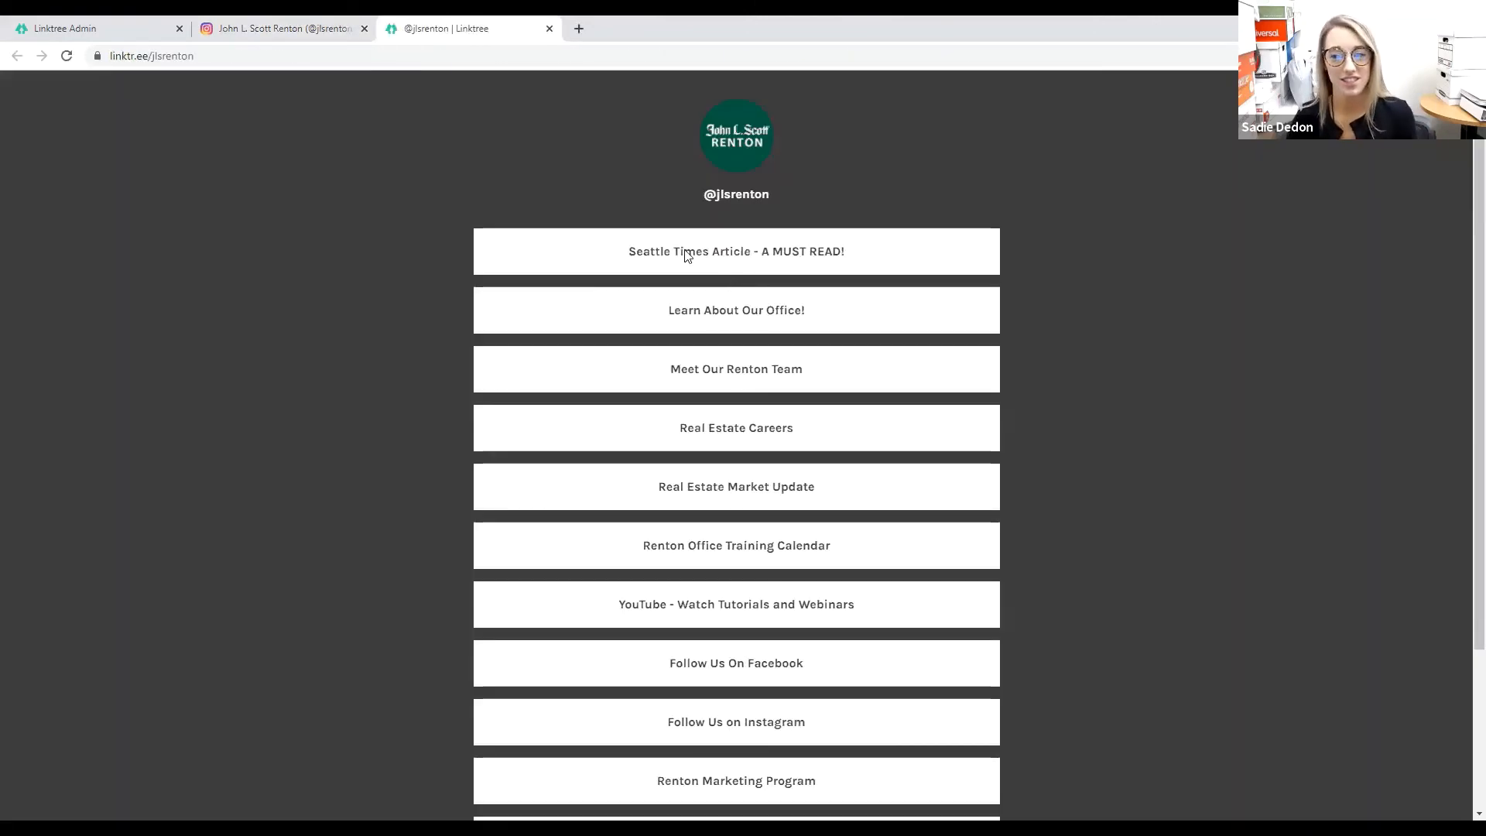
pyautogui.click(263, 25)
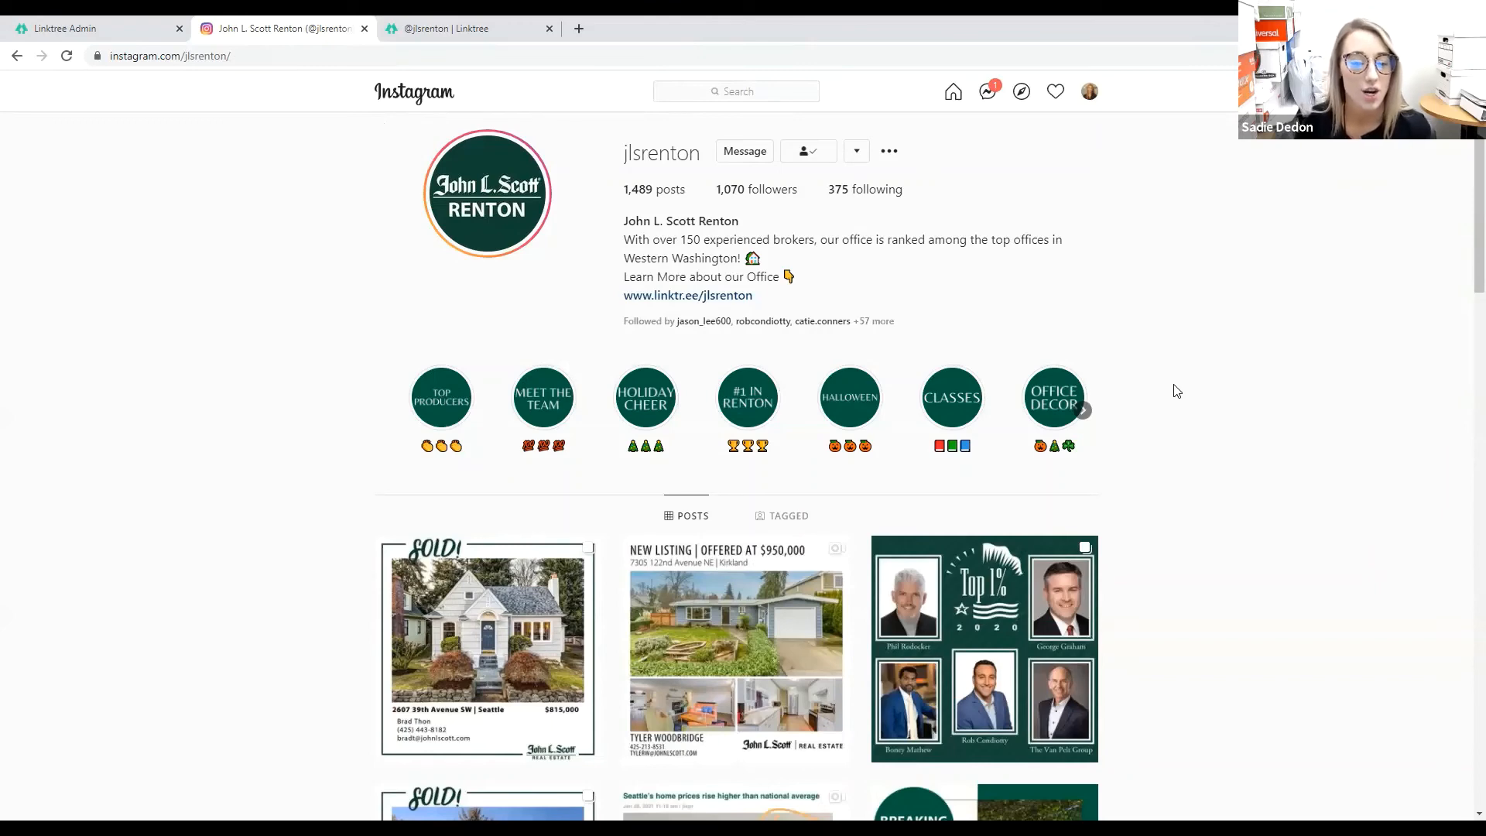
pyautogui.scroll(-5, 1173, 388)
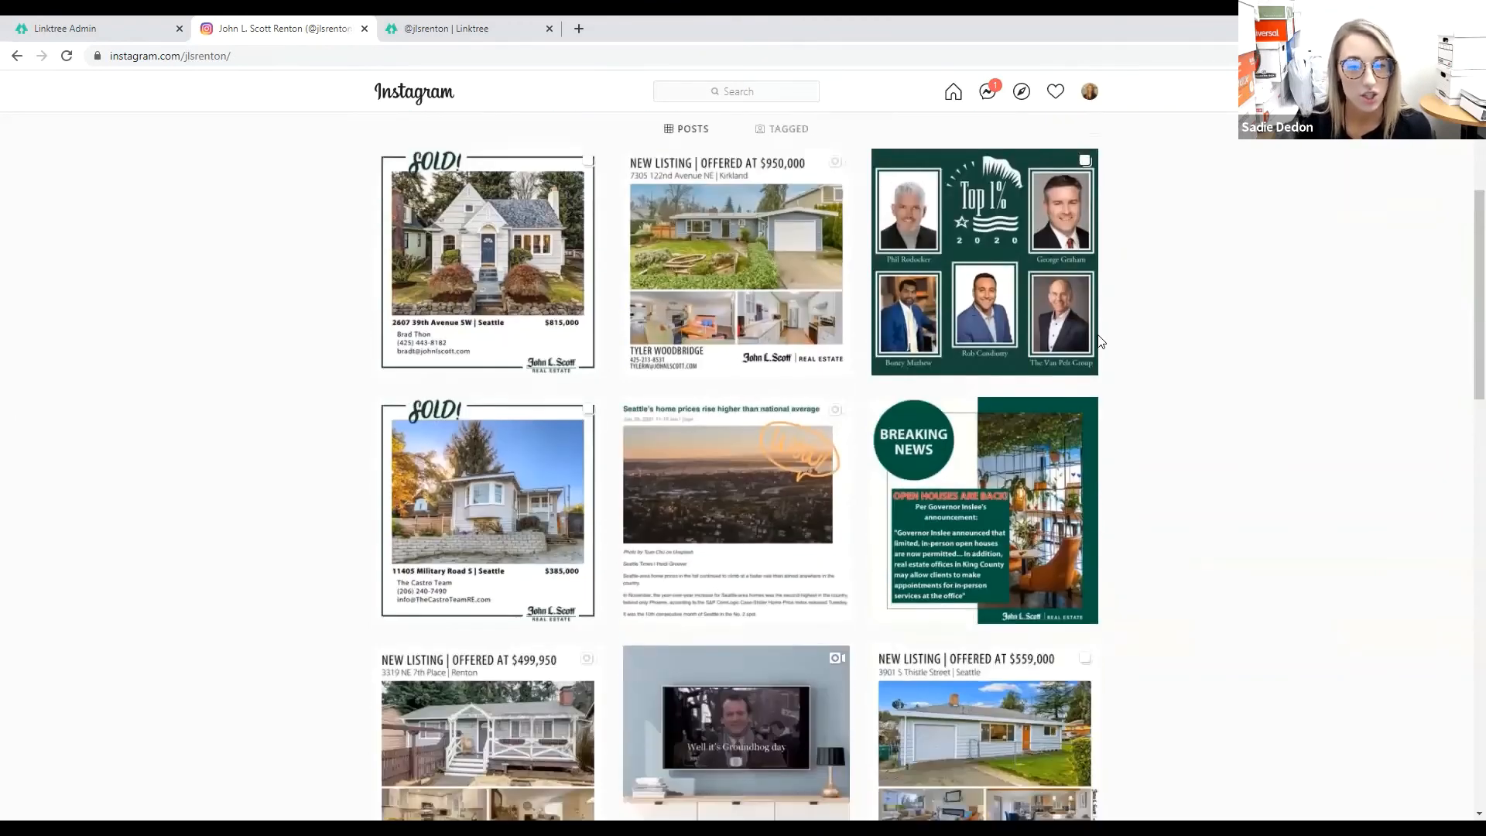
pyautogui.scroll(4, 773, 258)
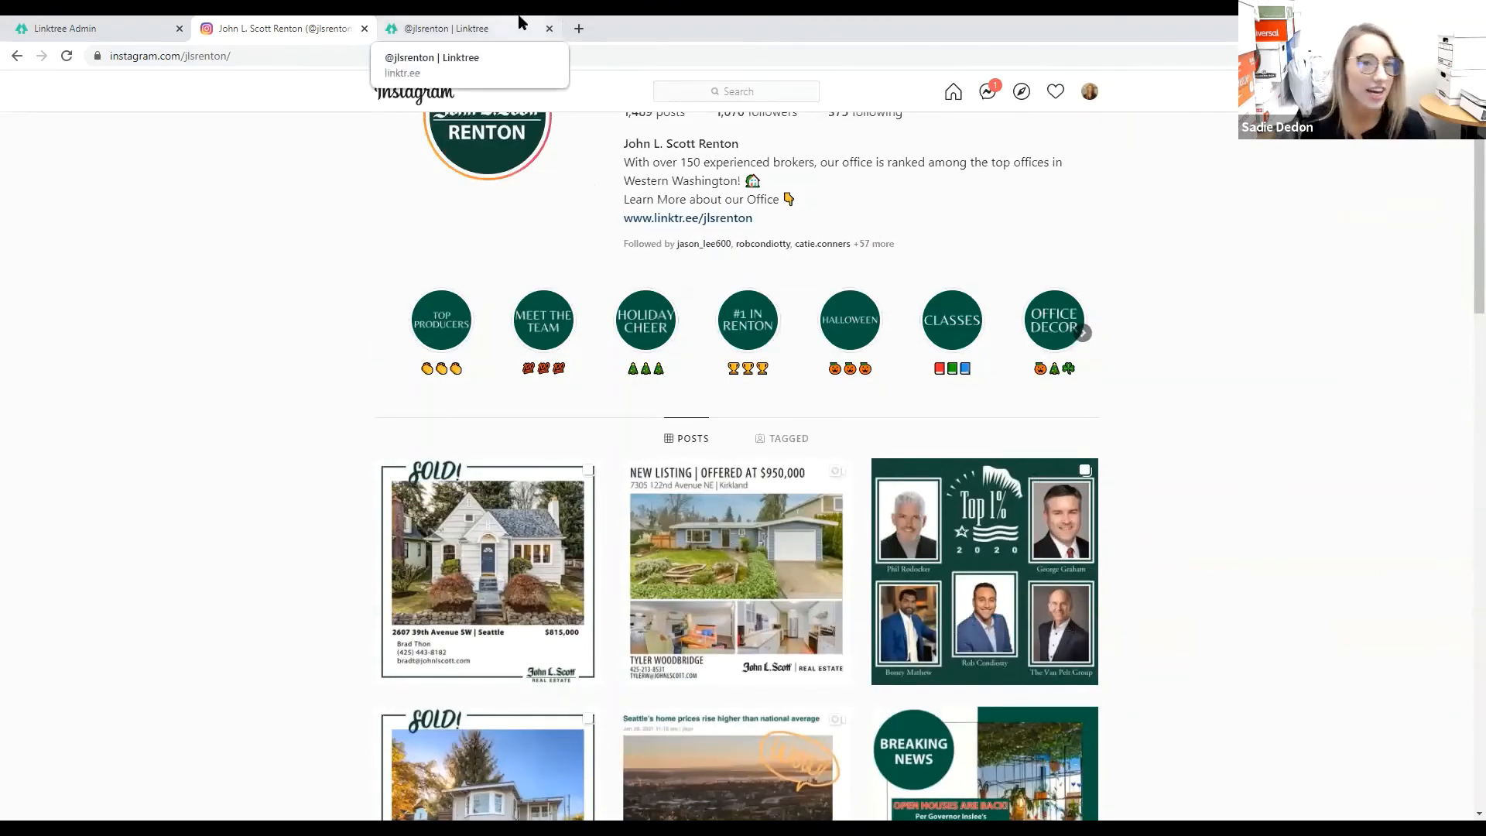